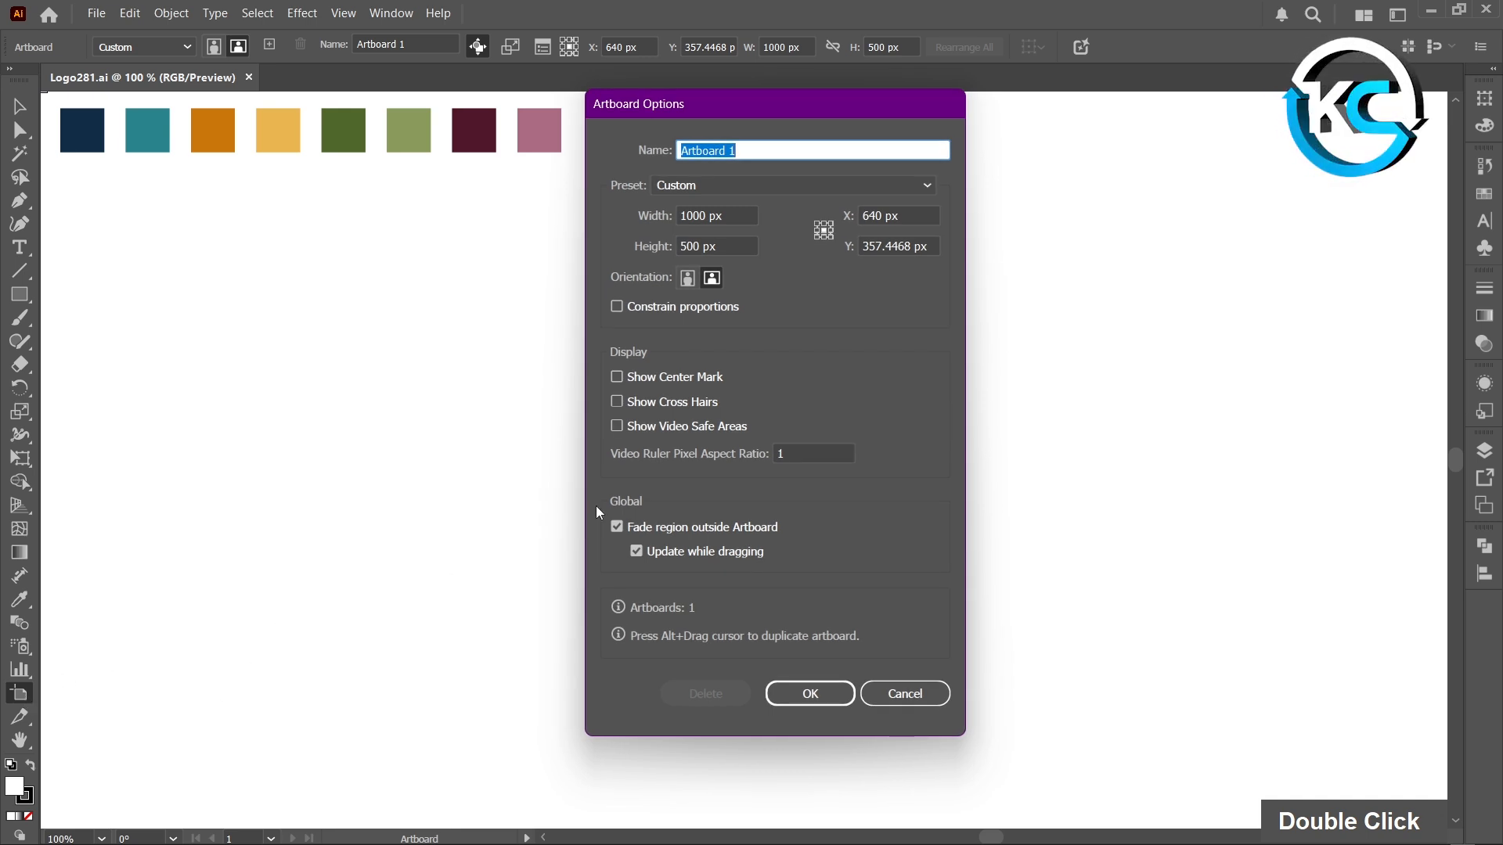
Turn on the center mark for Artboard 1 in its options.
click(620, 377)
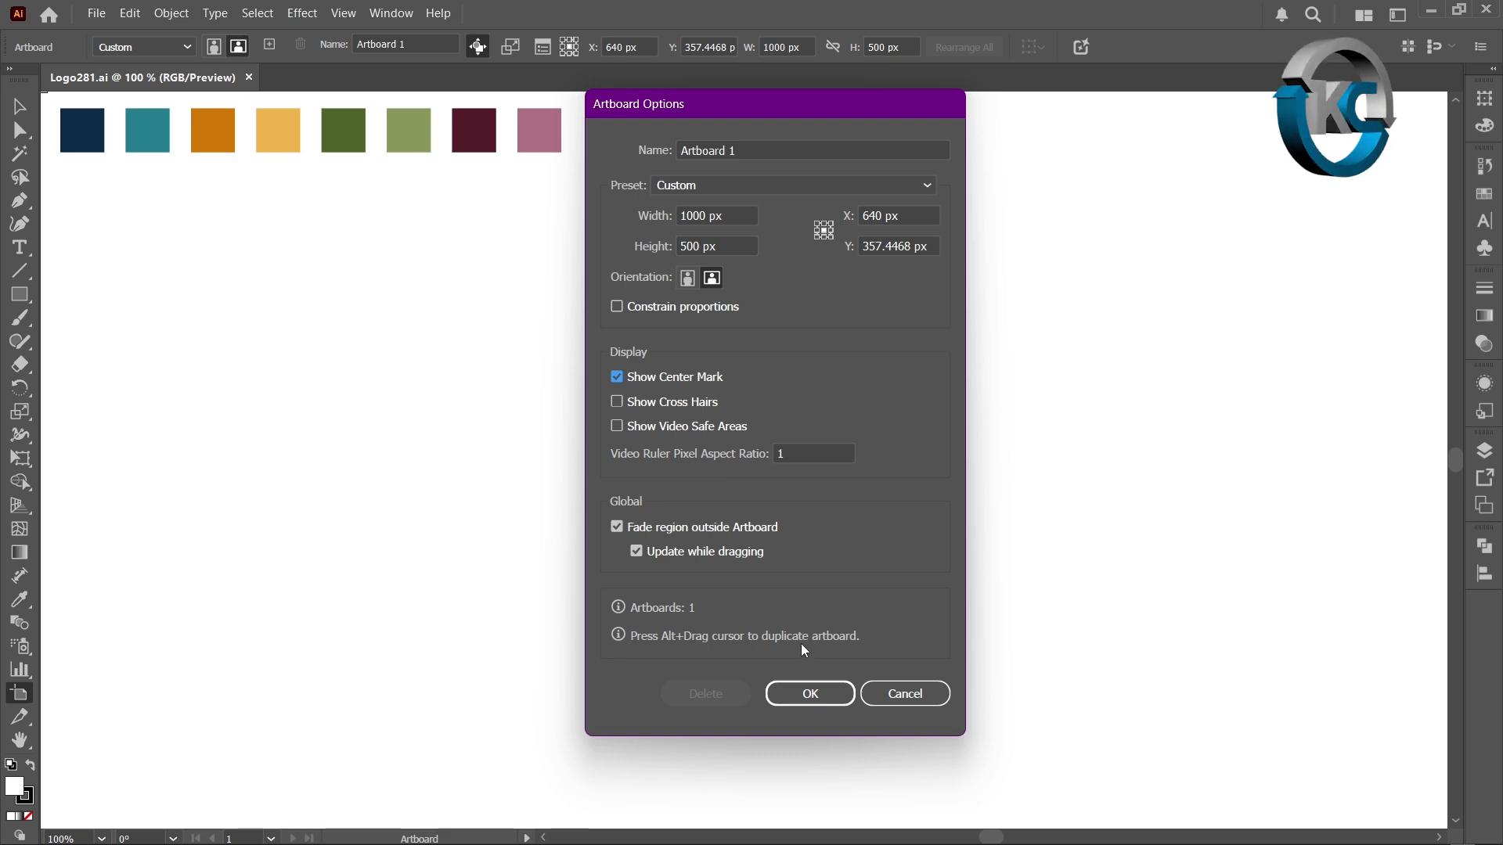
click(811, 695)
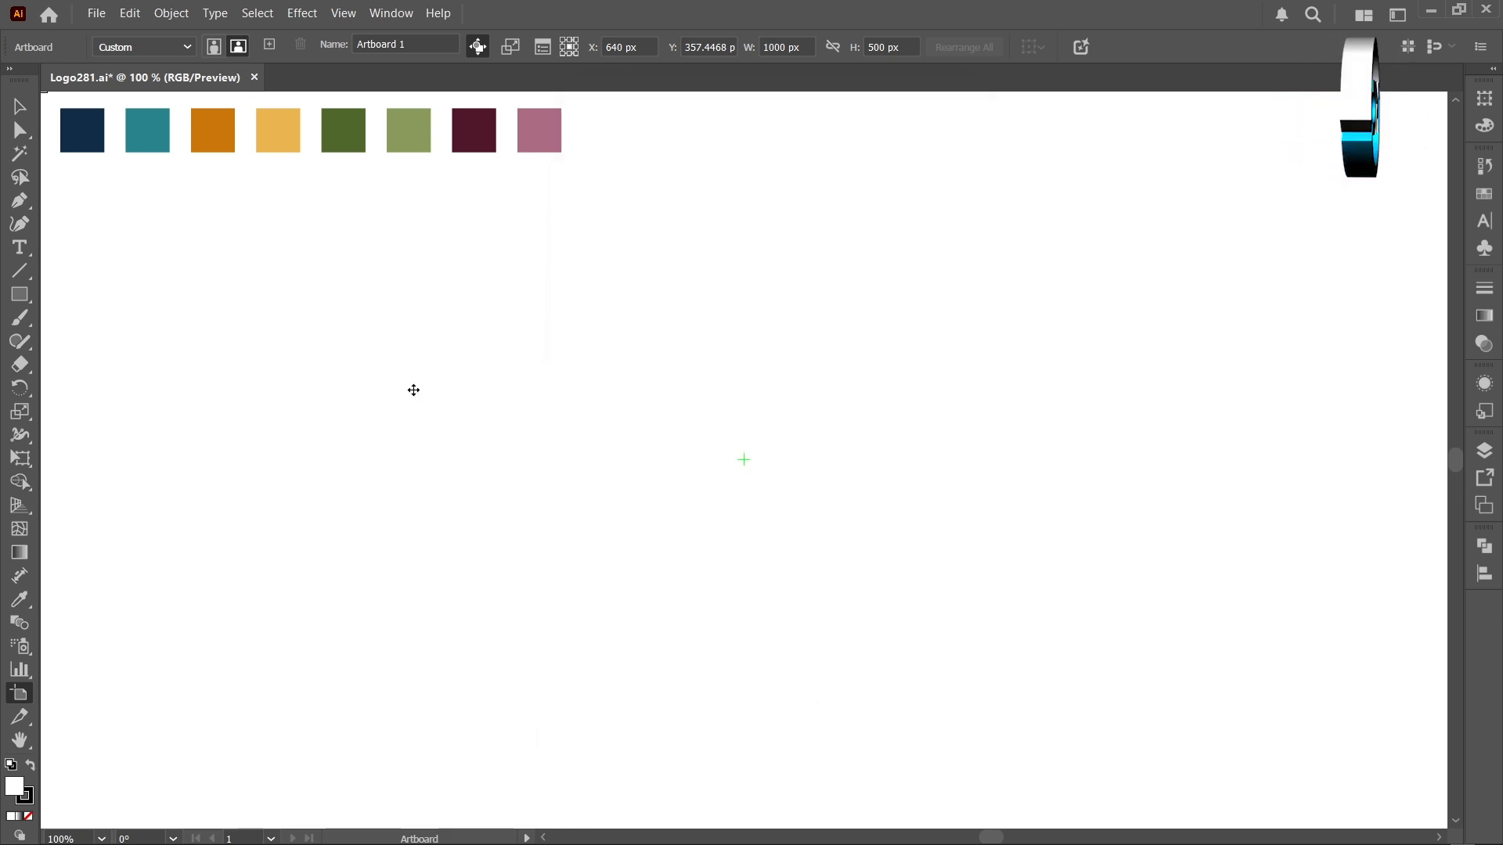
click(20, 106)
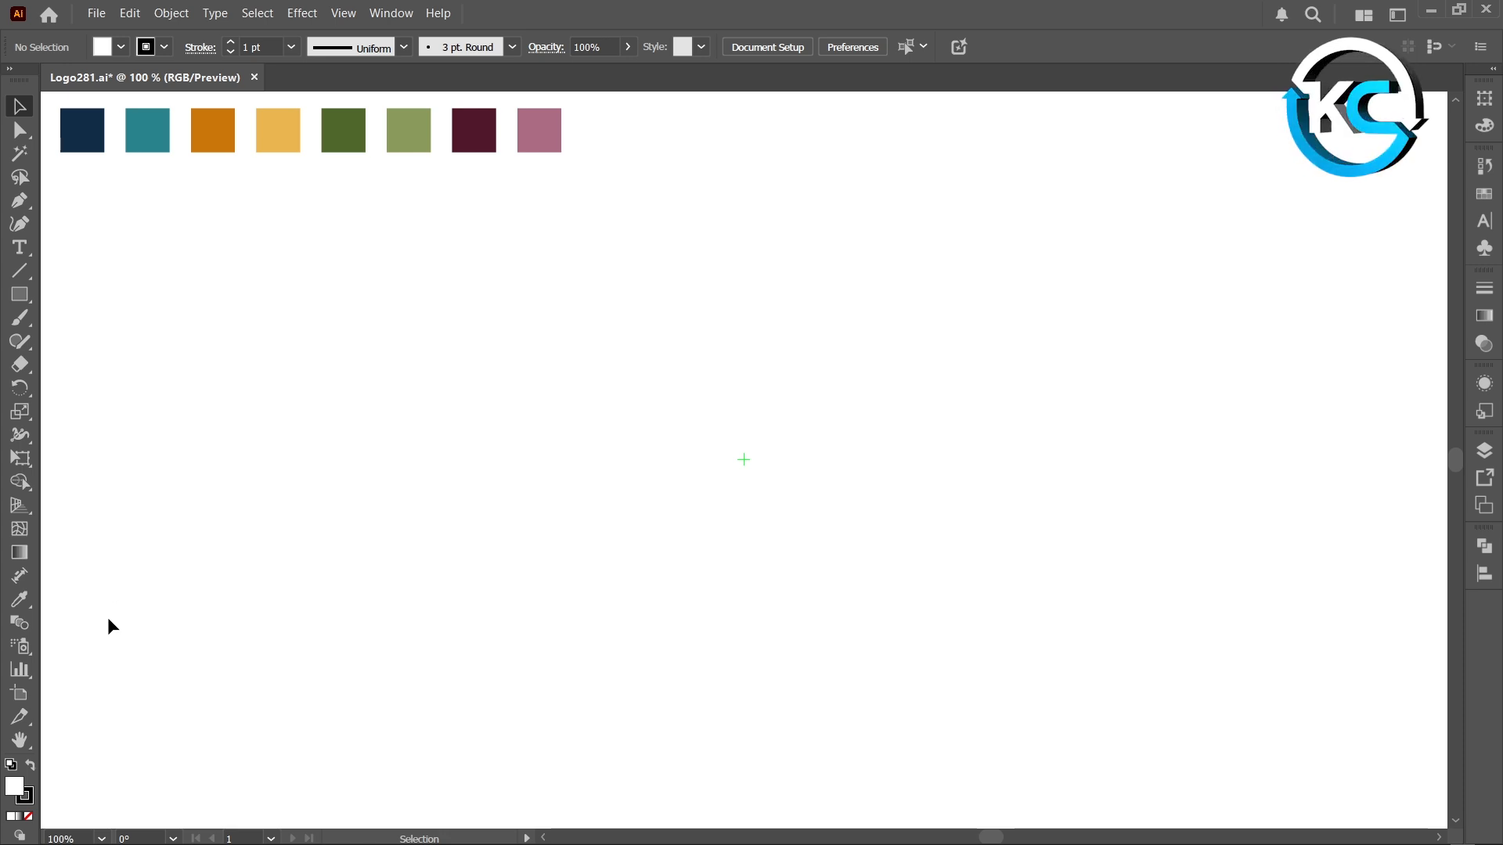
Draw a 300 × 300 px rectangular grid with no fill and 7 horizontal and 7 vertical dividers, centred on the artboard.
click(29, 817)
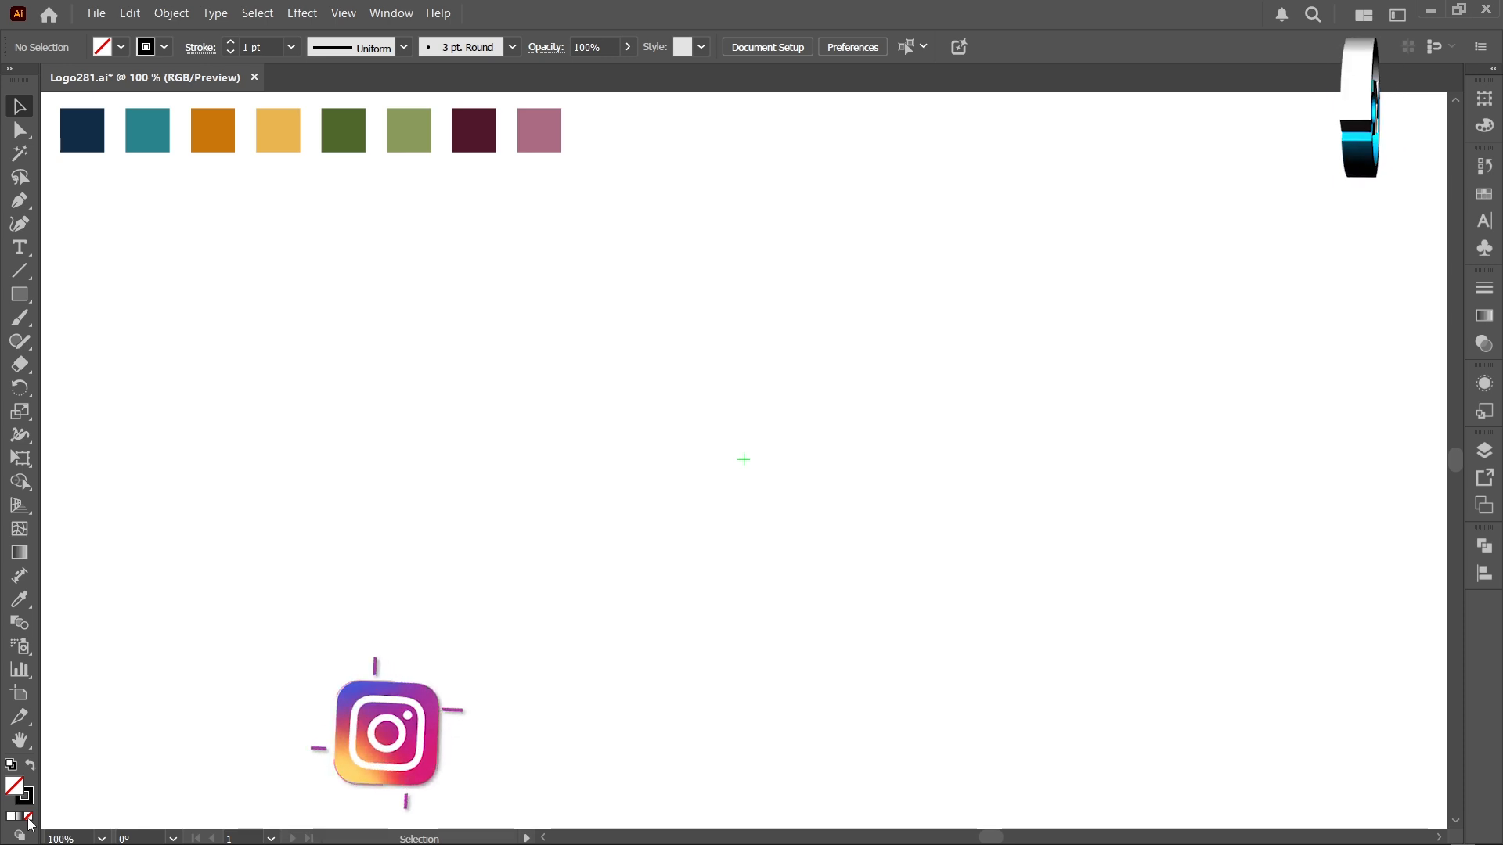
right_click(27, 275)
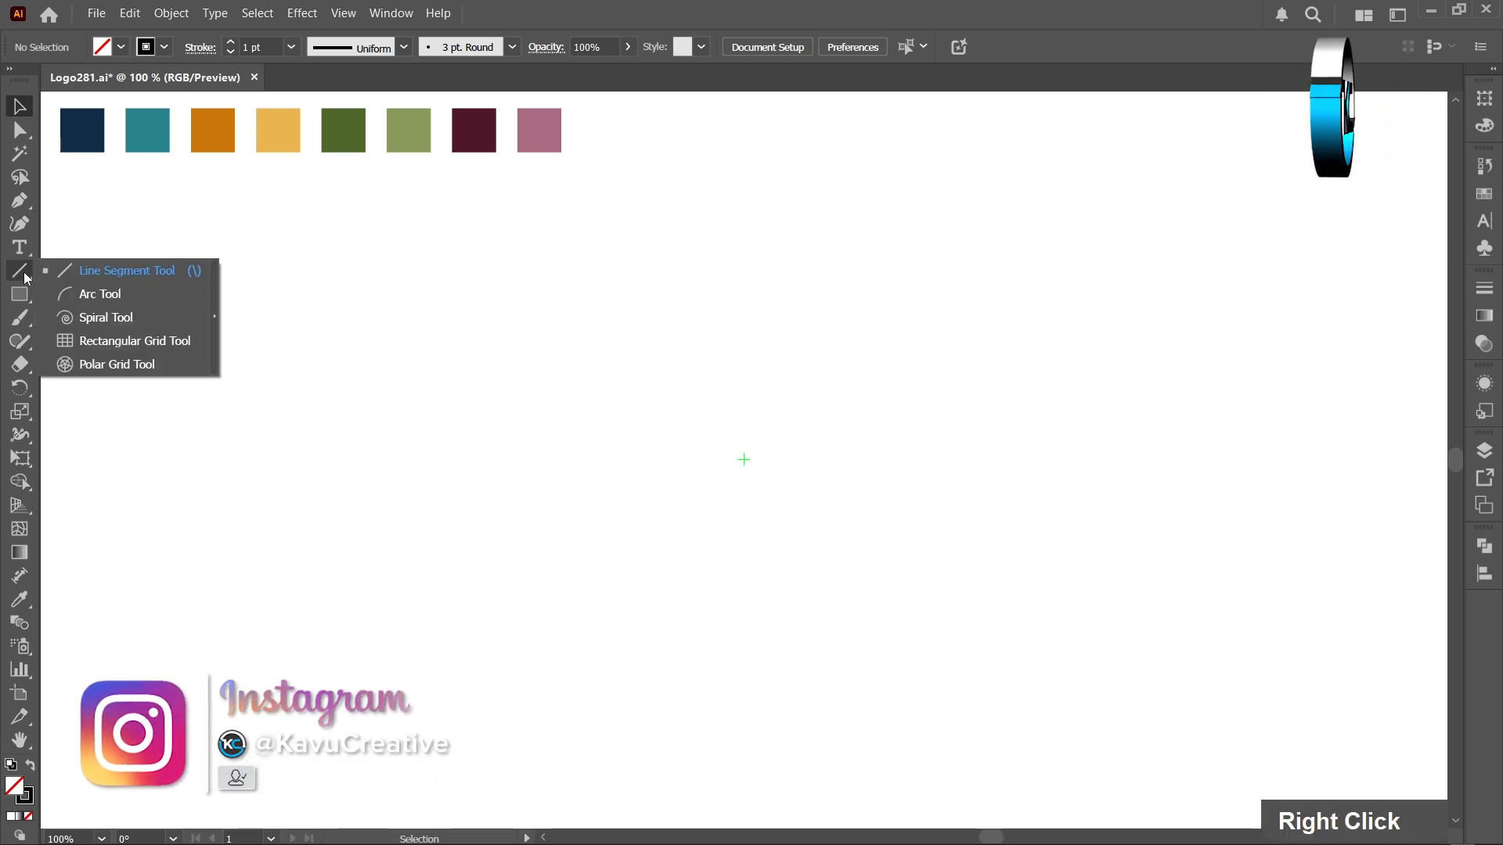
click(161, 349)
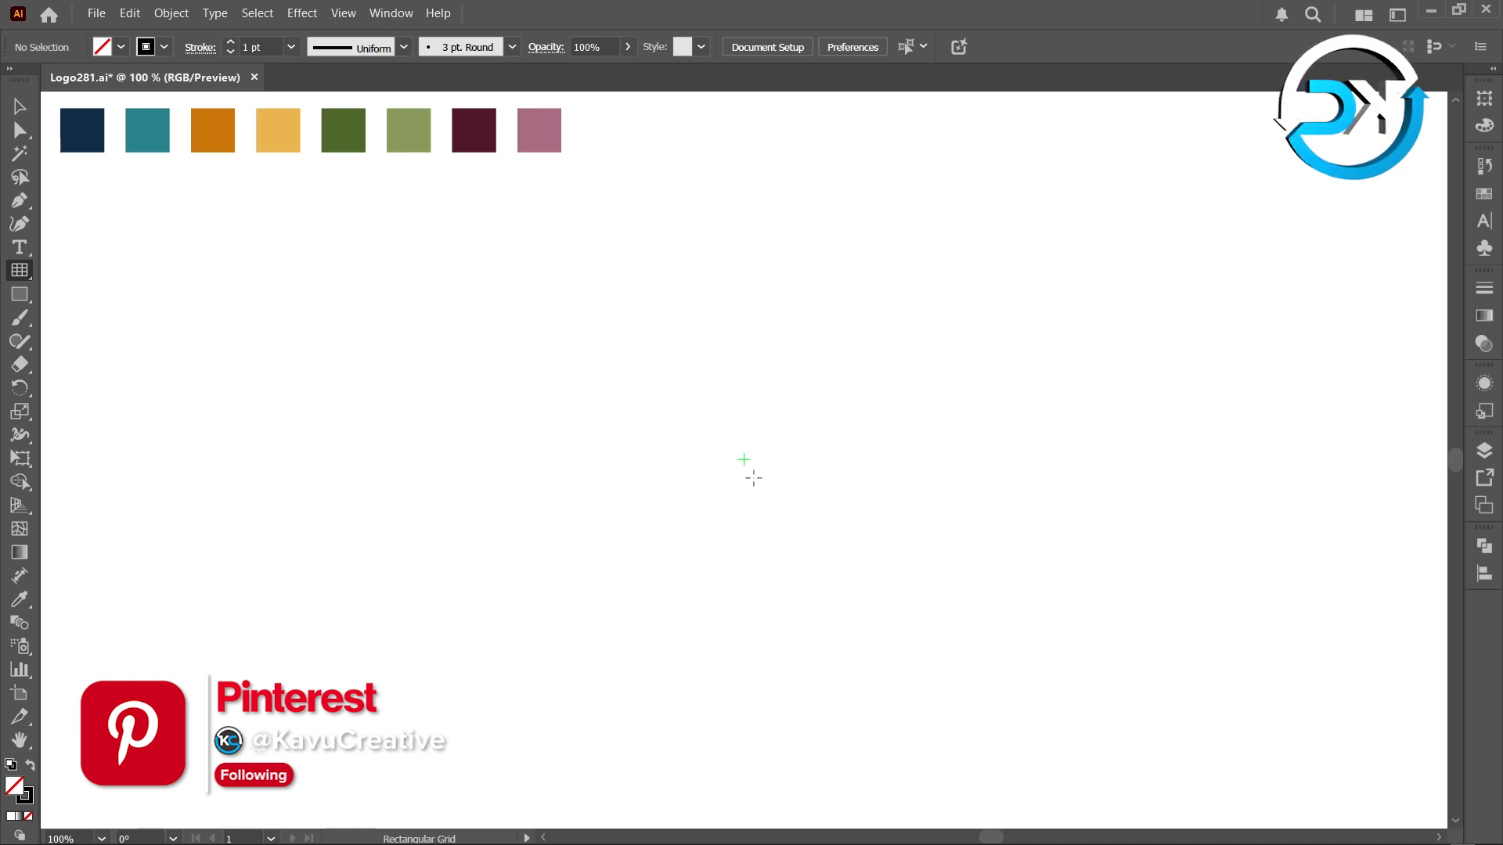
key(alt)
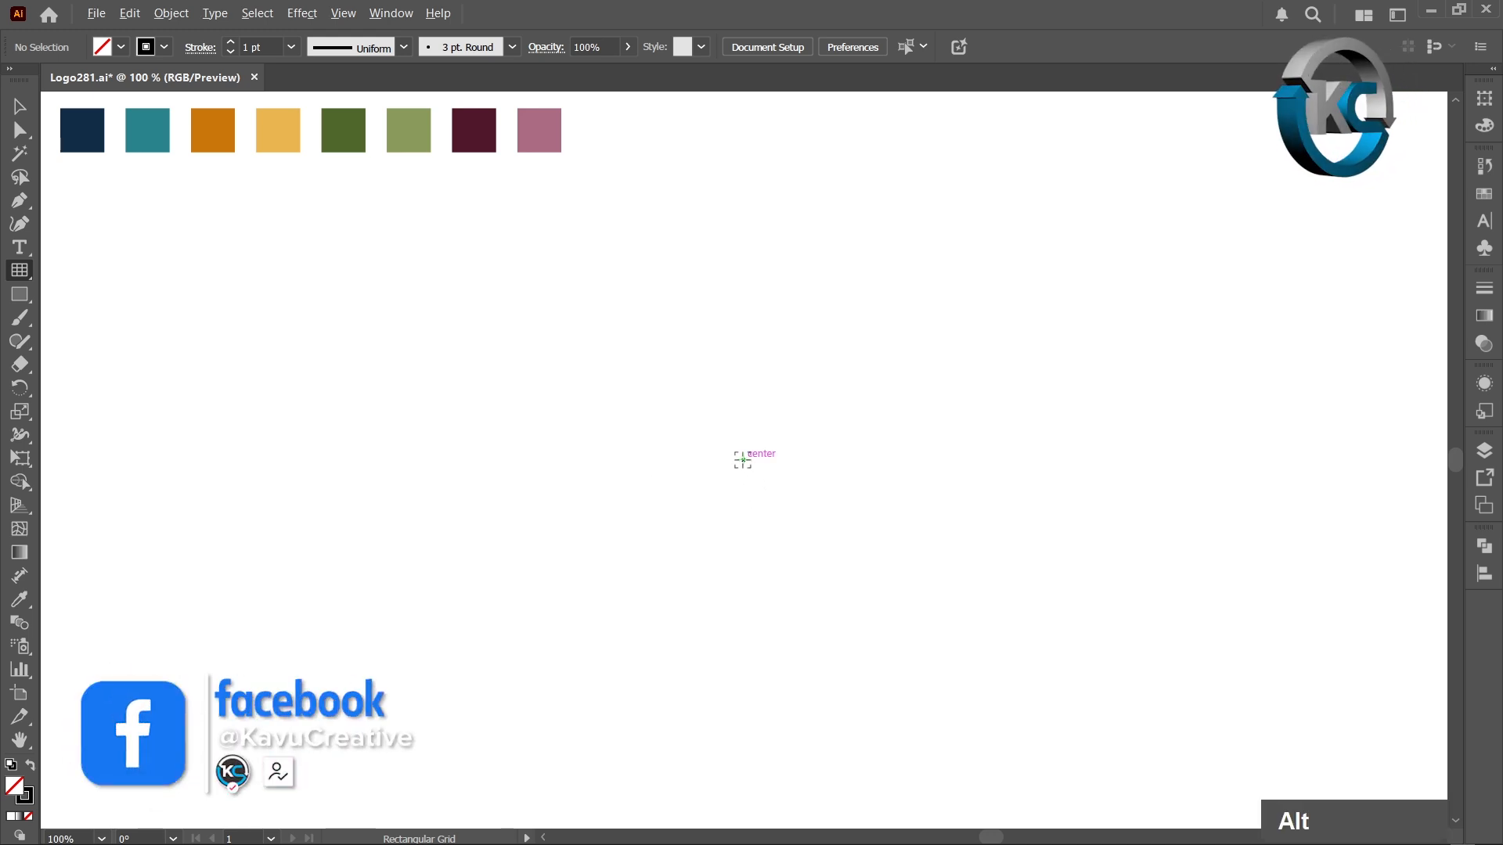
alt+click(742, 460)
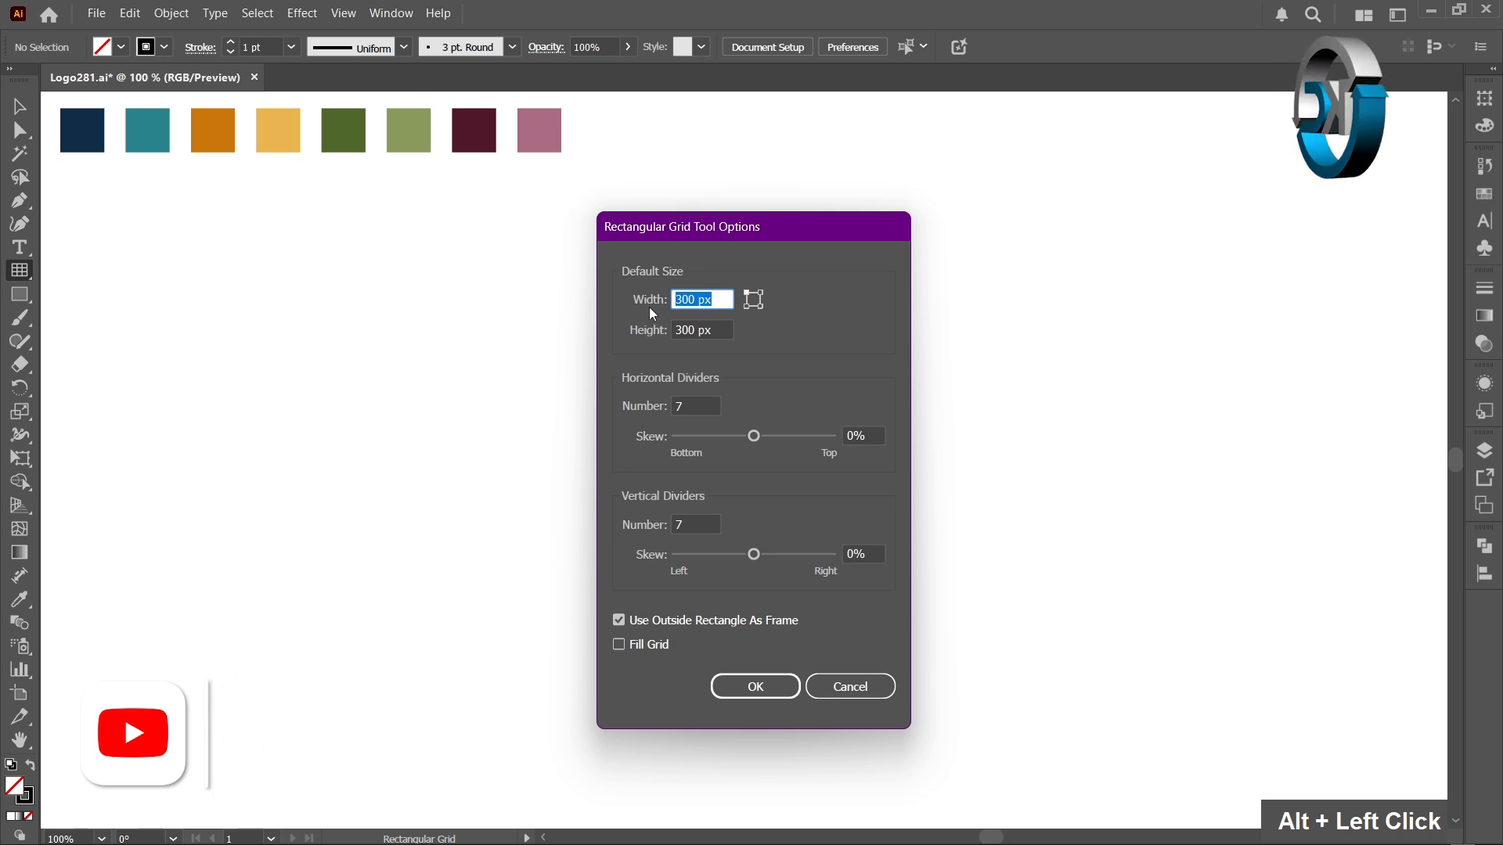
key(Tab)
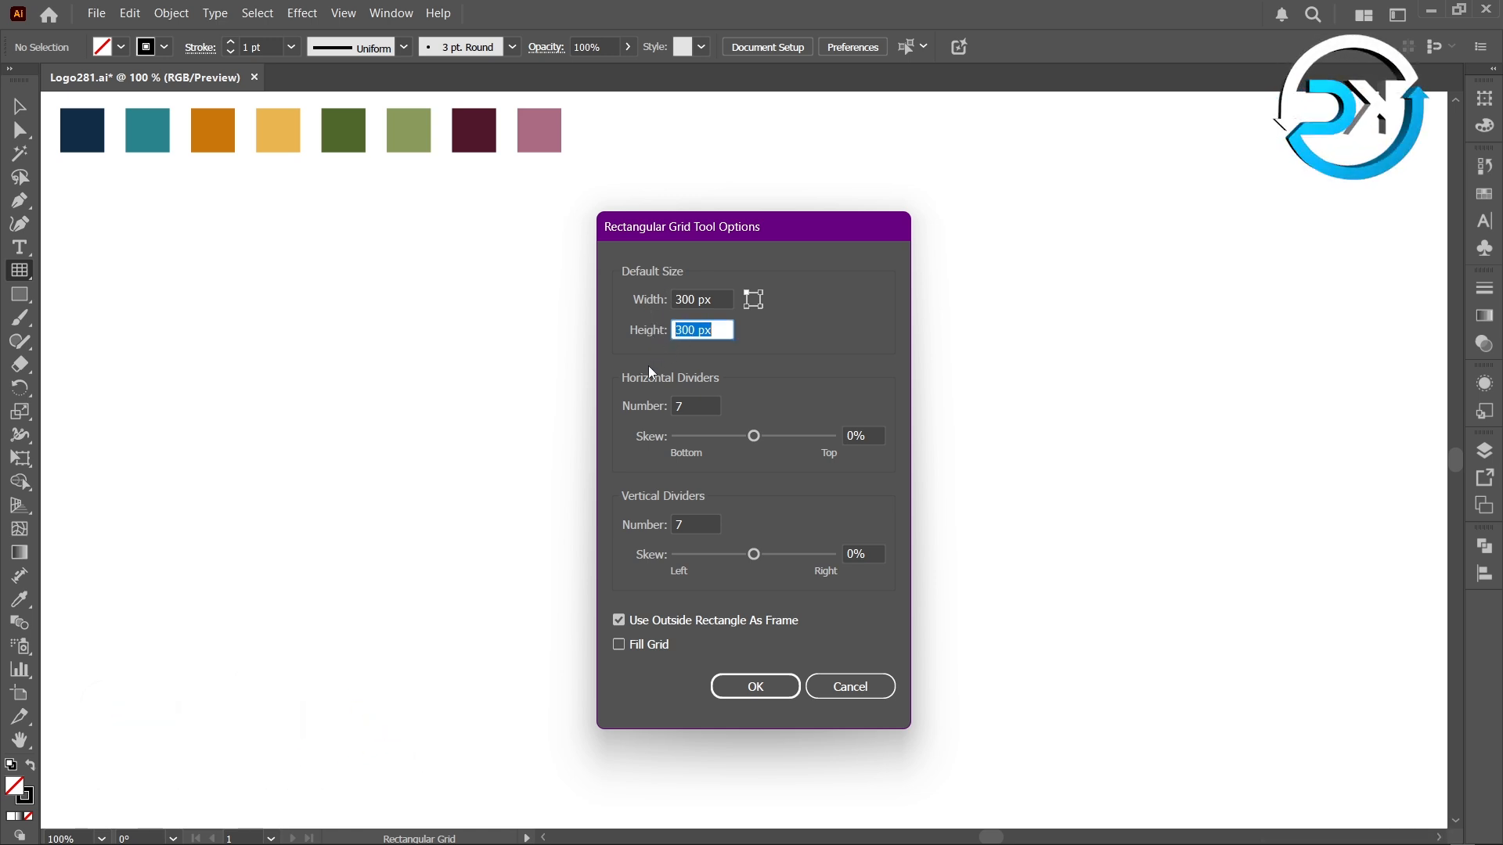
key(Tab)
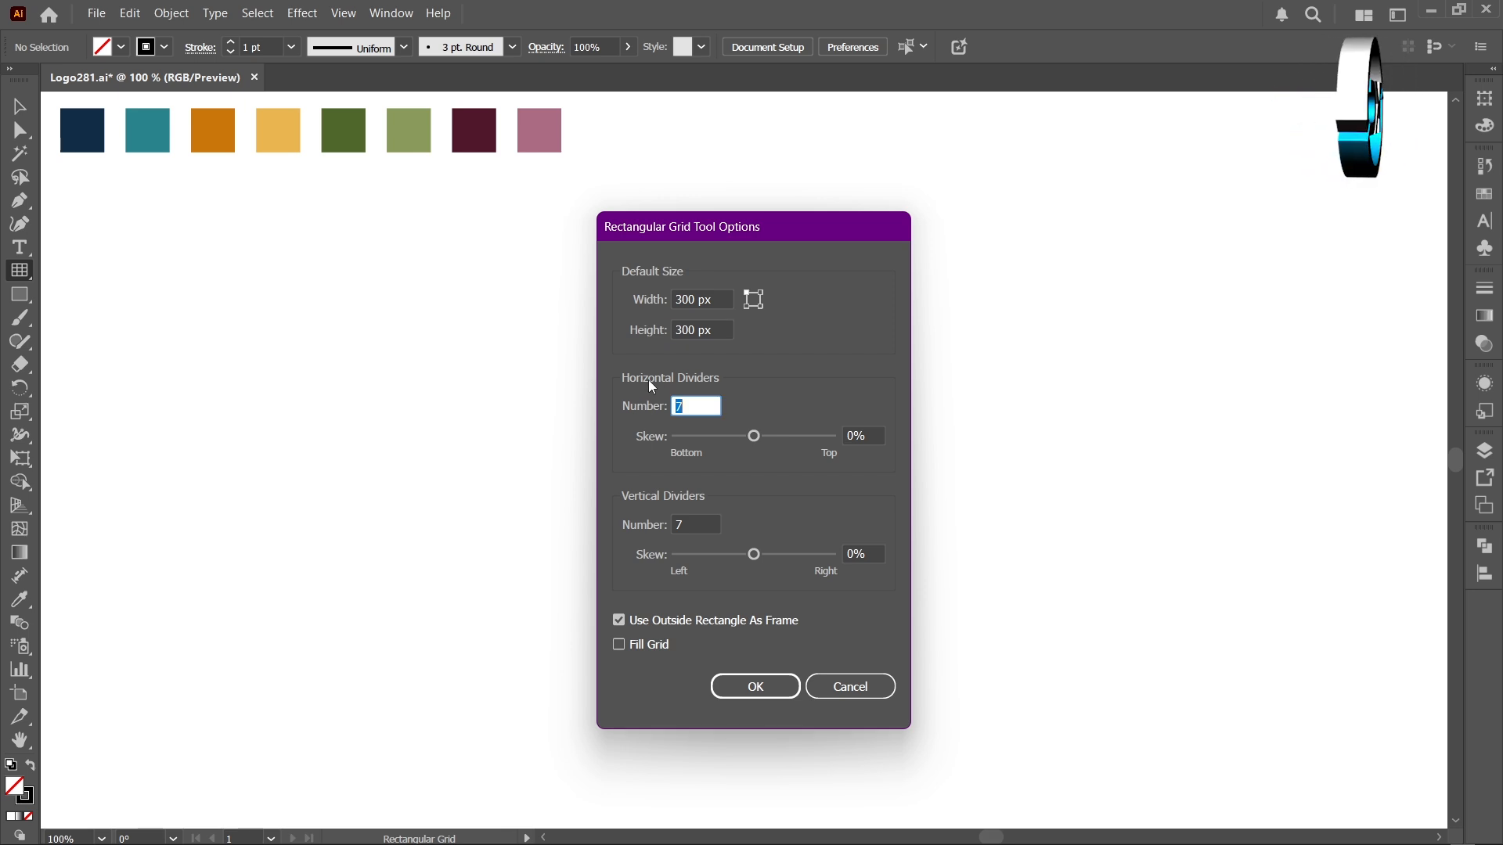
key(Tab)
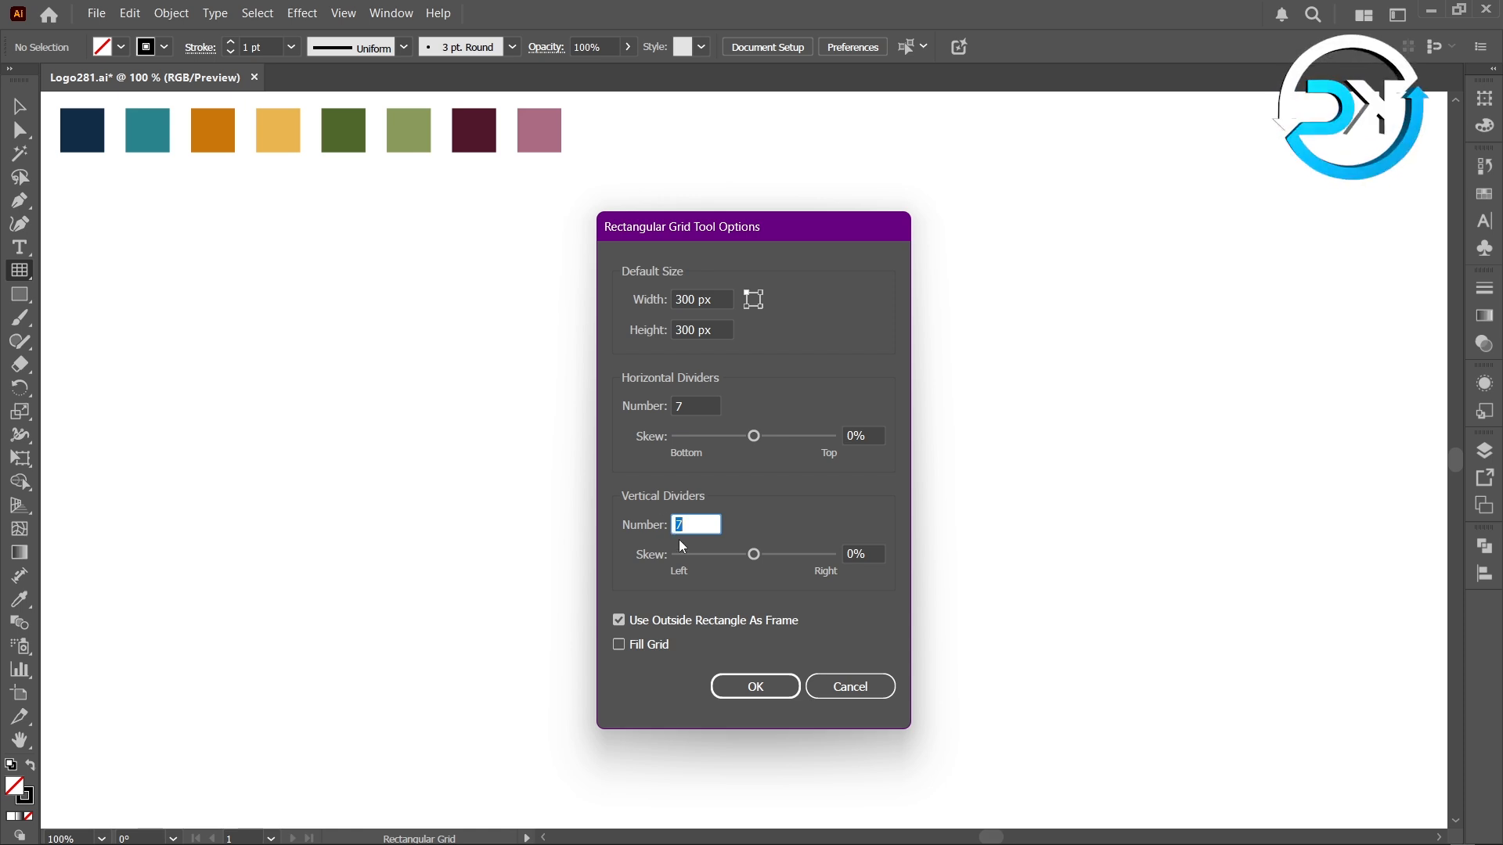
click(771, 694)
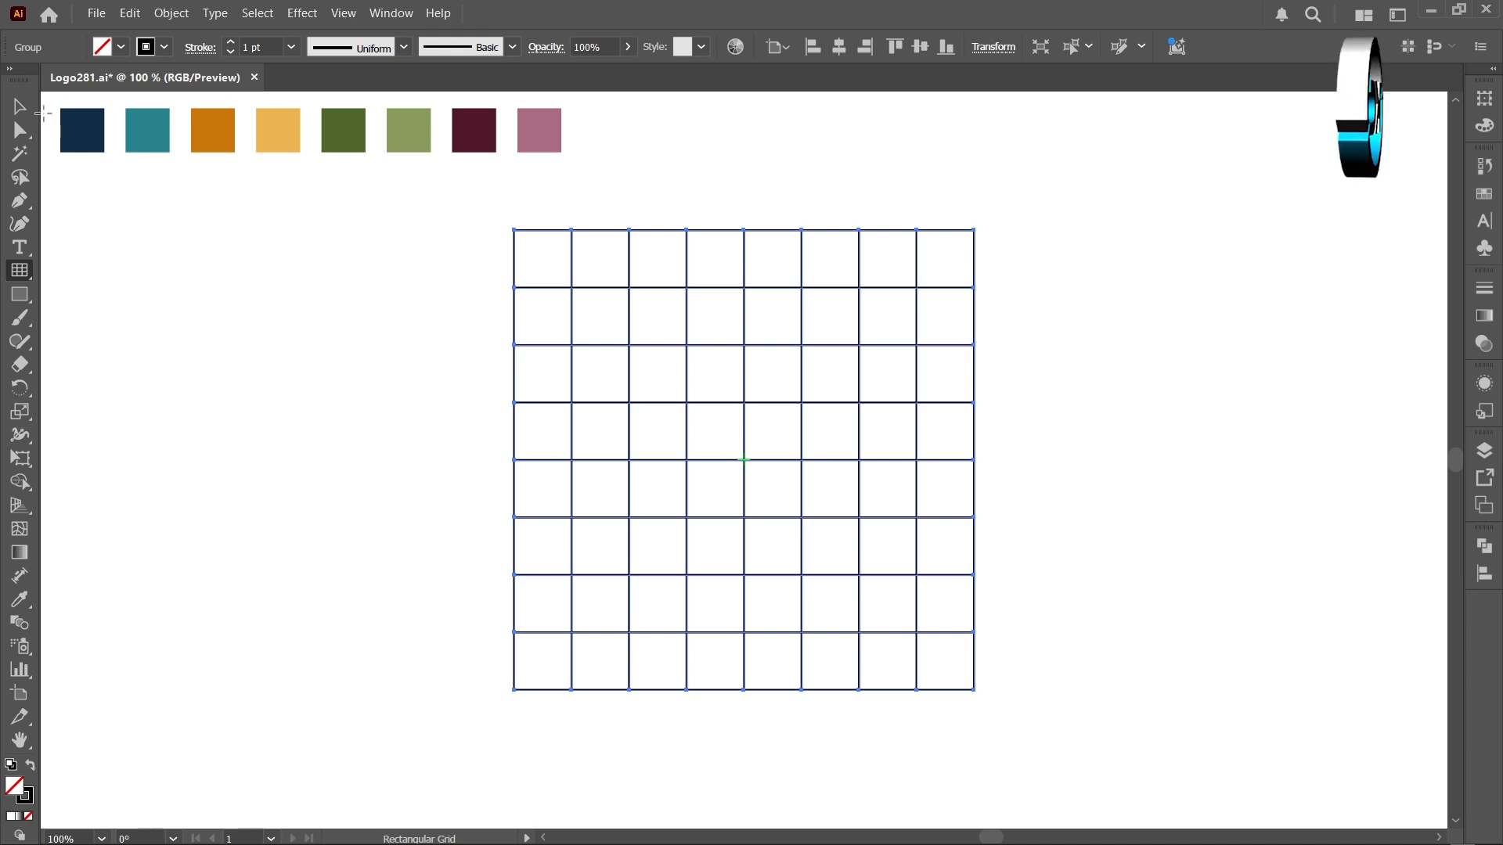
click(19, 107)
click(58, 205)
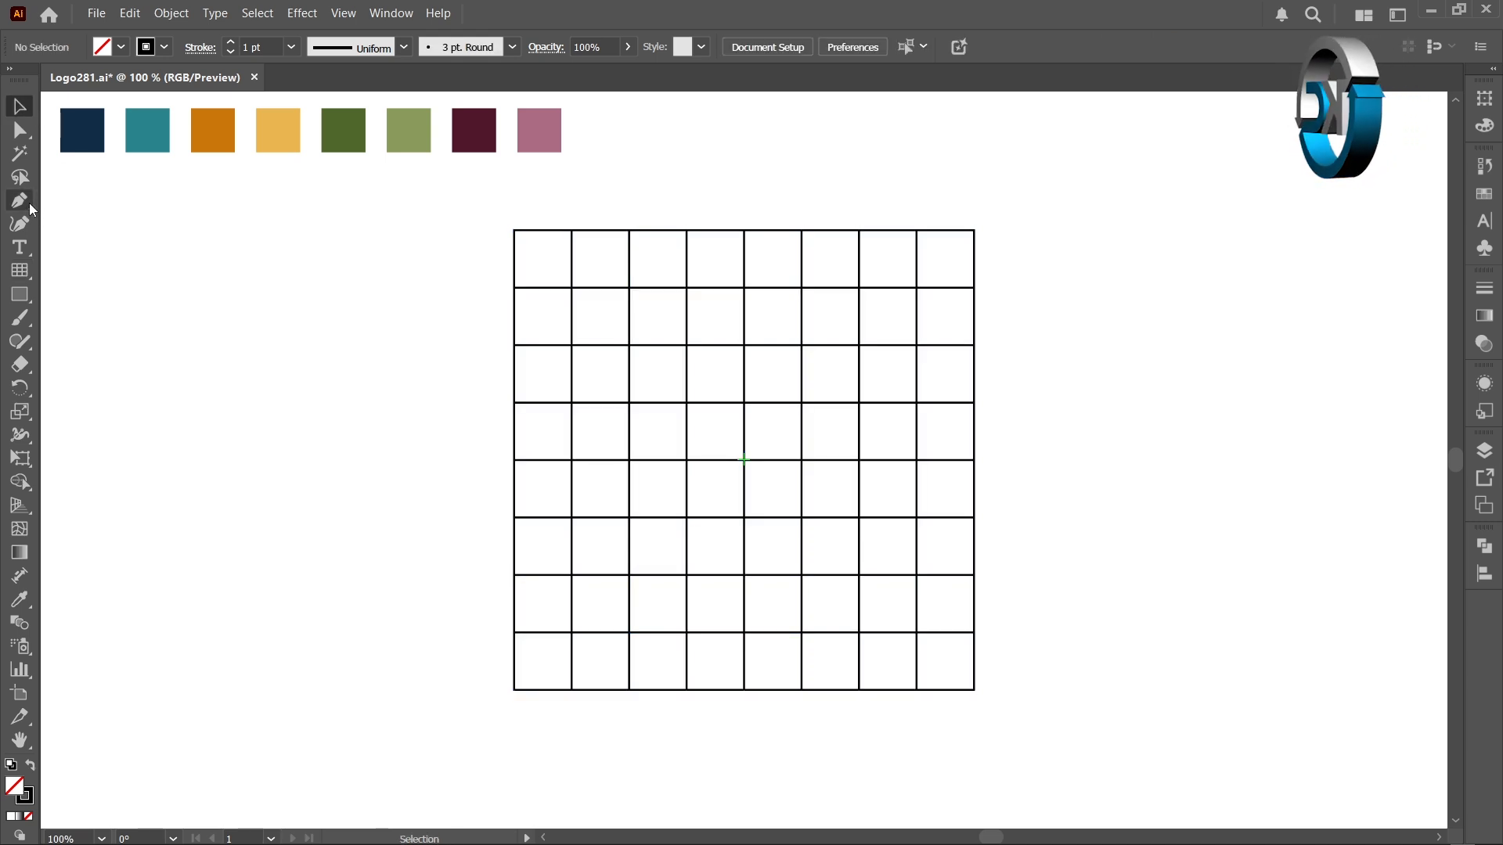
Draw a 45-degree Pen line from the top of the grid's second vertical divider to the right end of the sixth horizontal divider.
click(29, 204)
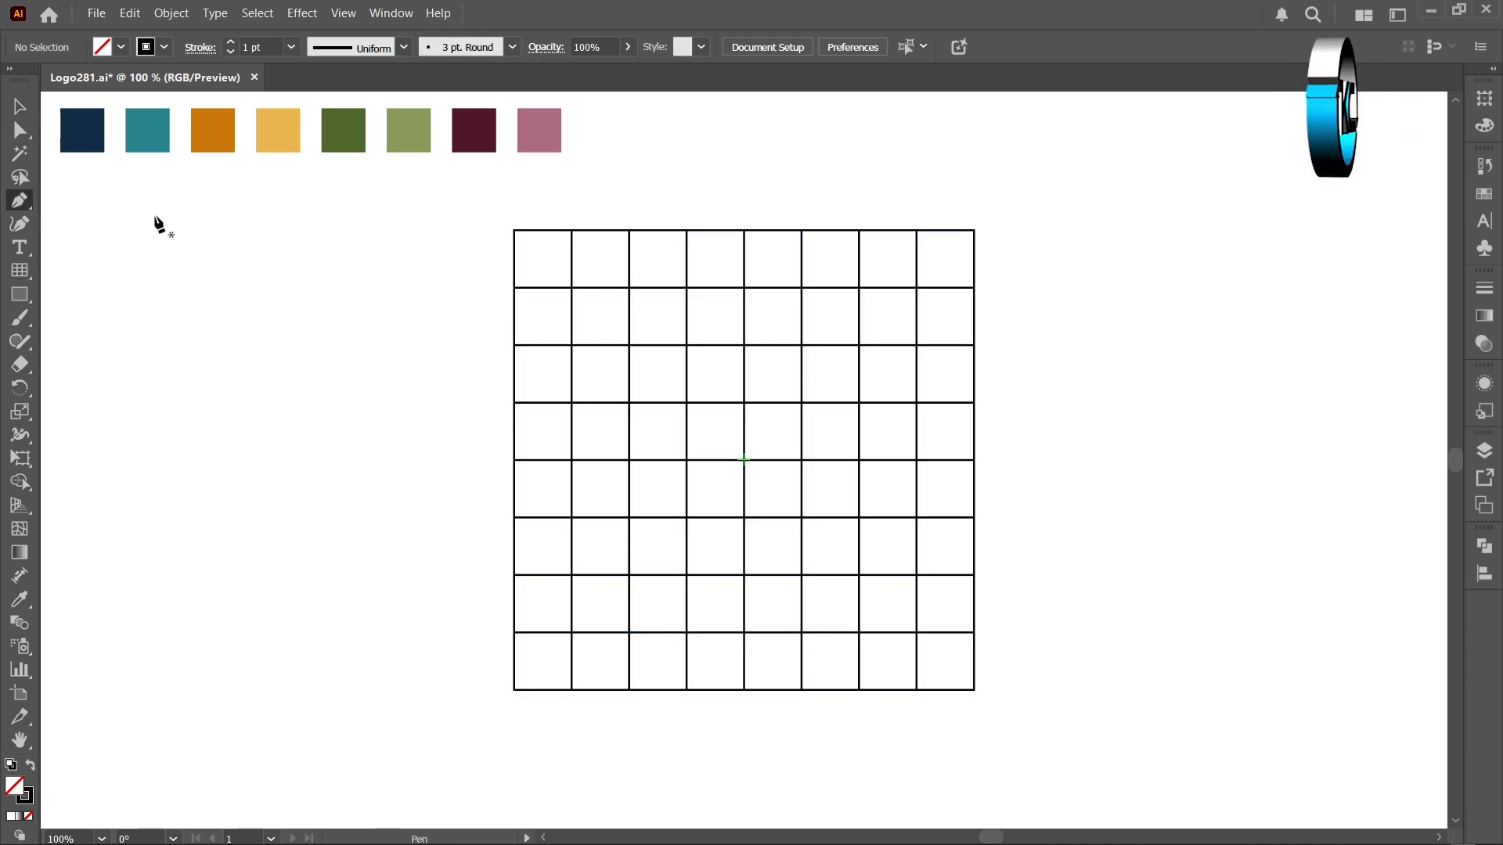
click(629, 231)
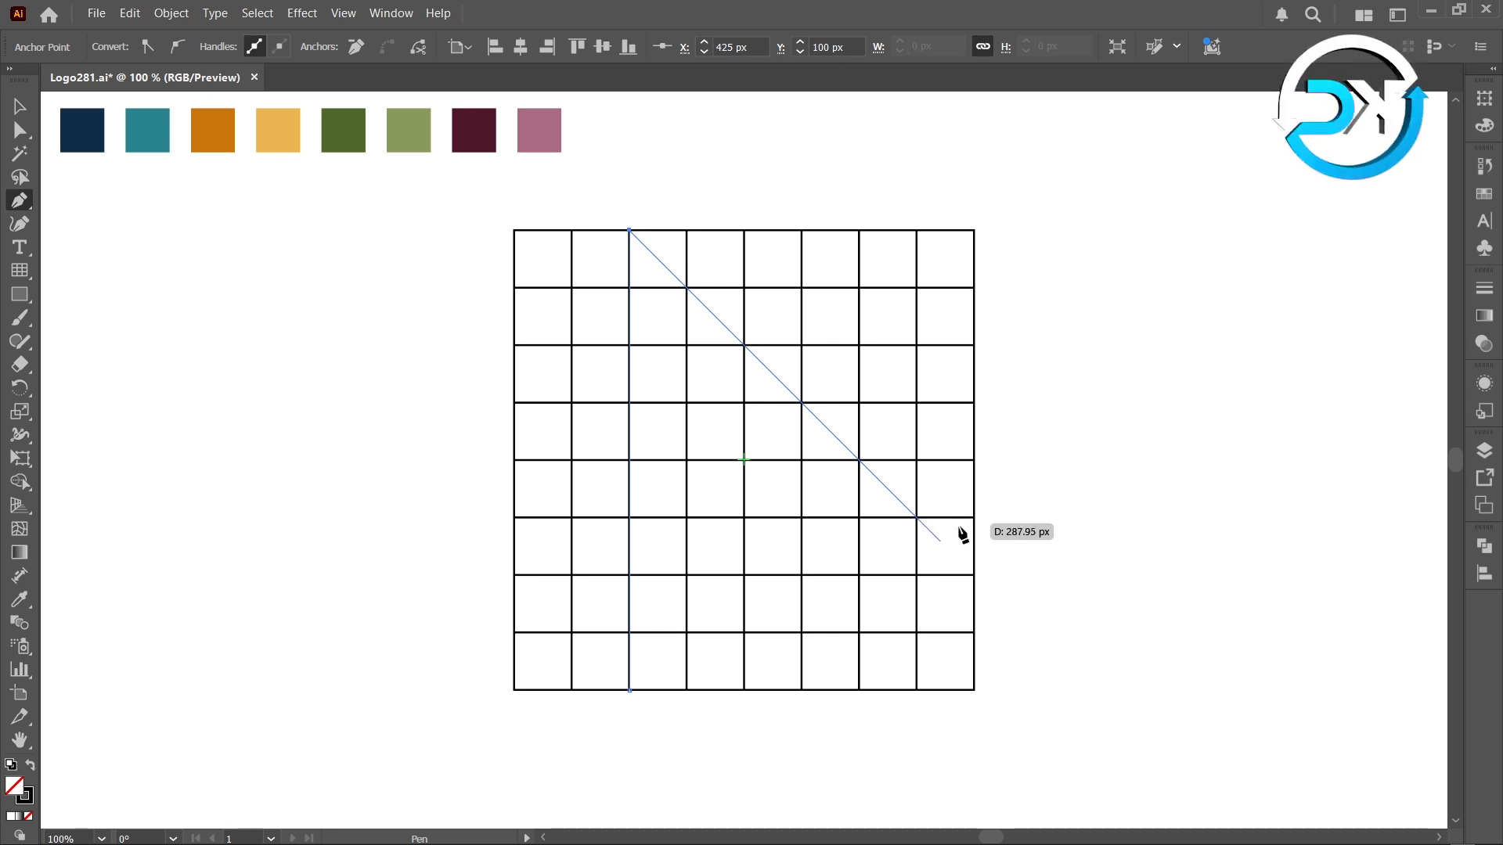
shift+click(975, 575)
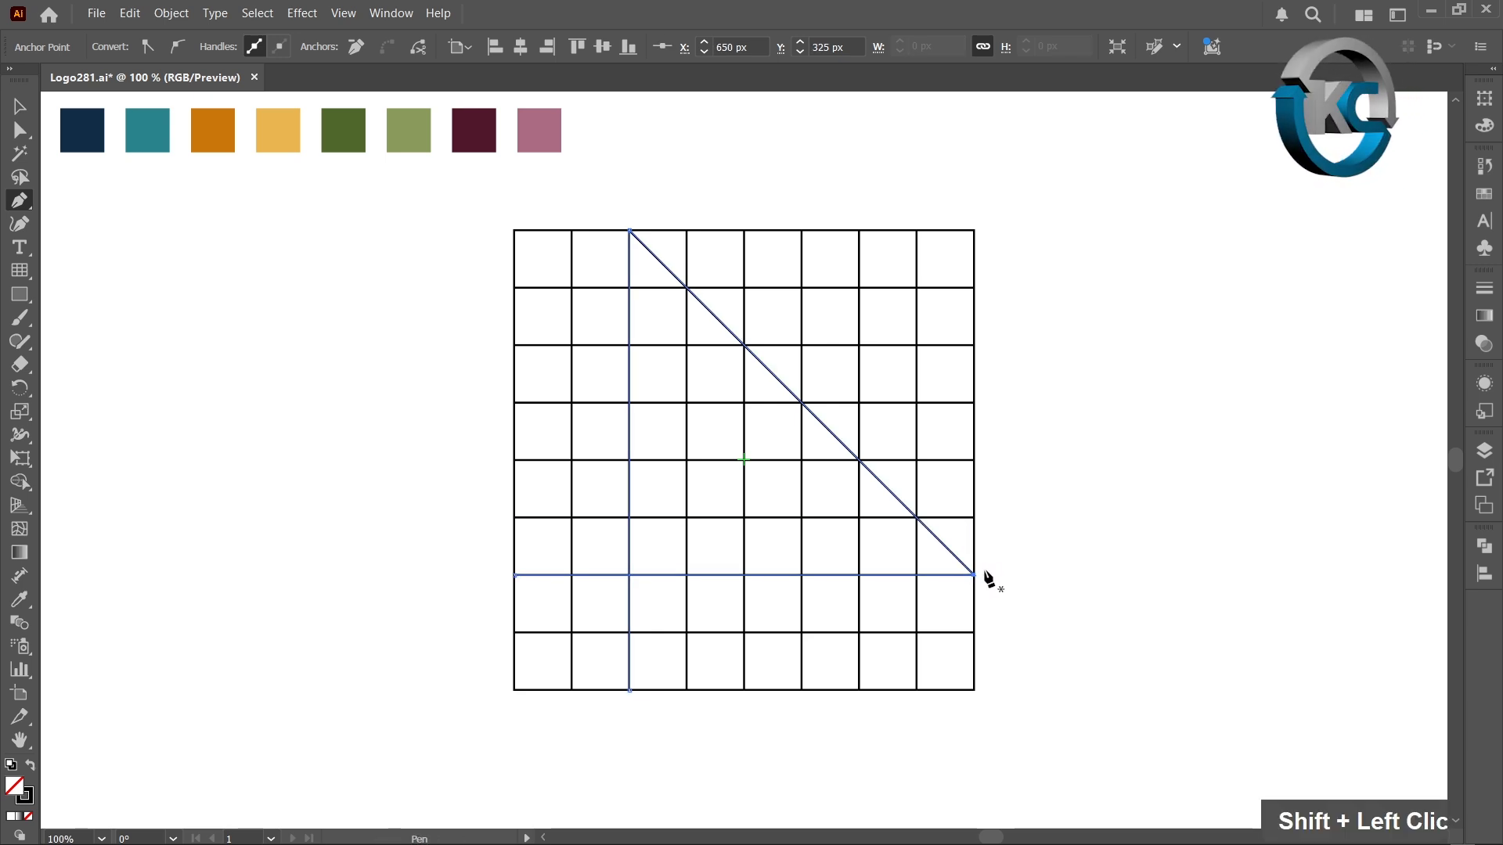
ctrl+click(1026, 573)
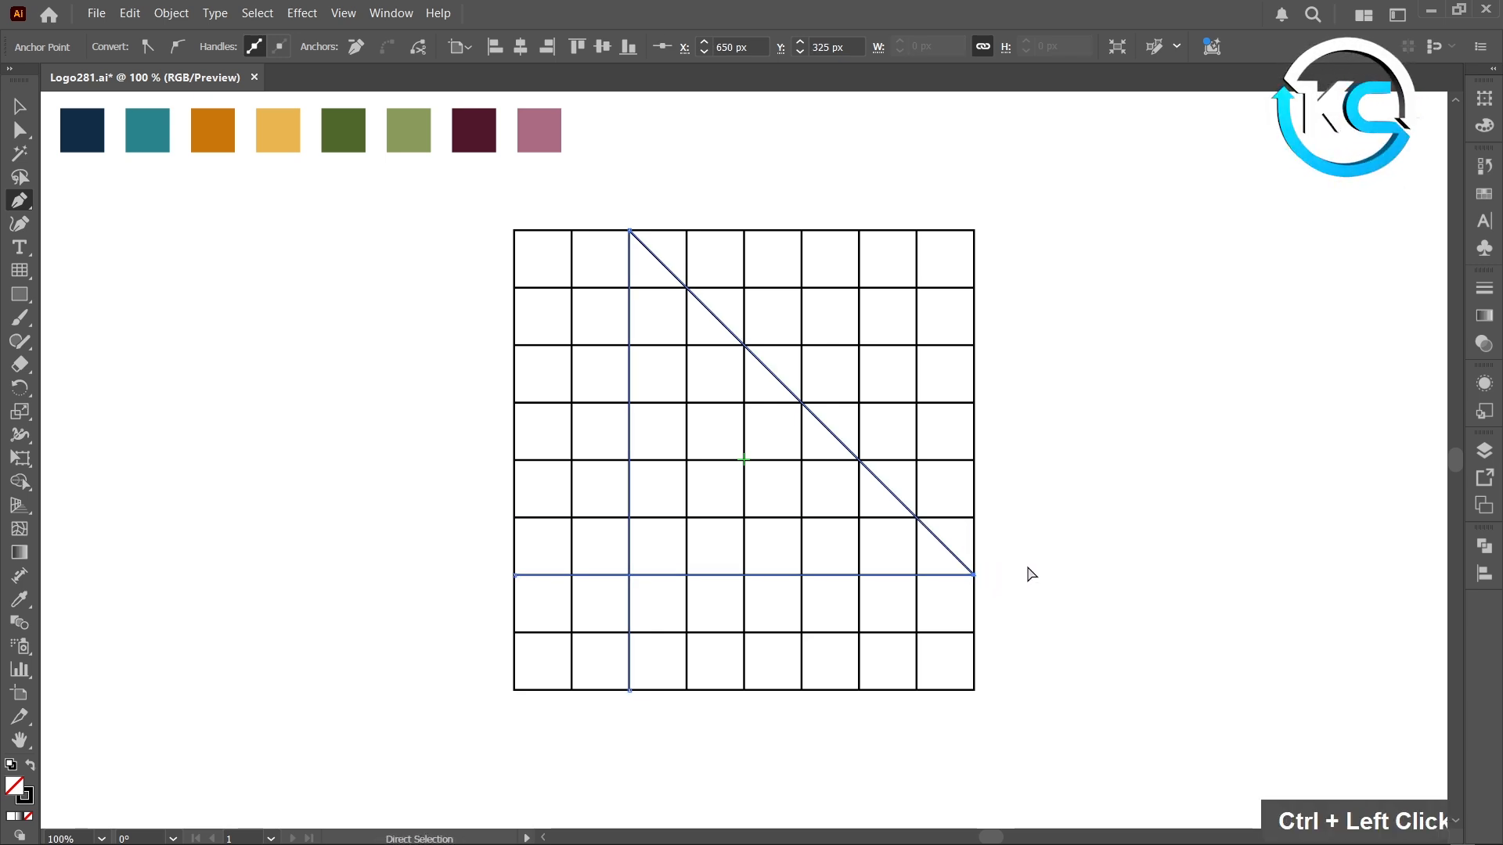
Draw two parallel 45-degree lines starting one and two cells lower on the second vertical divider, ending on the sixth horizontal divider.
click(628, 288)
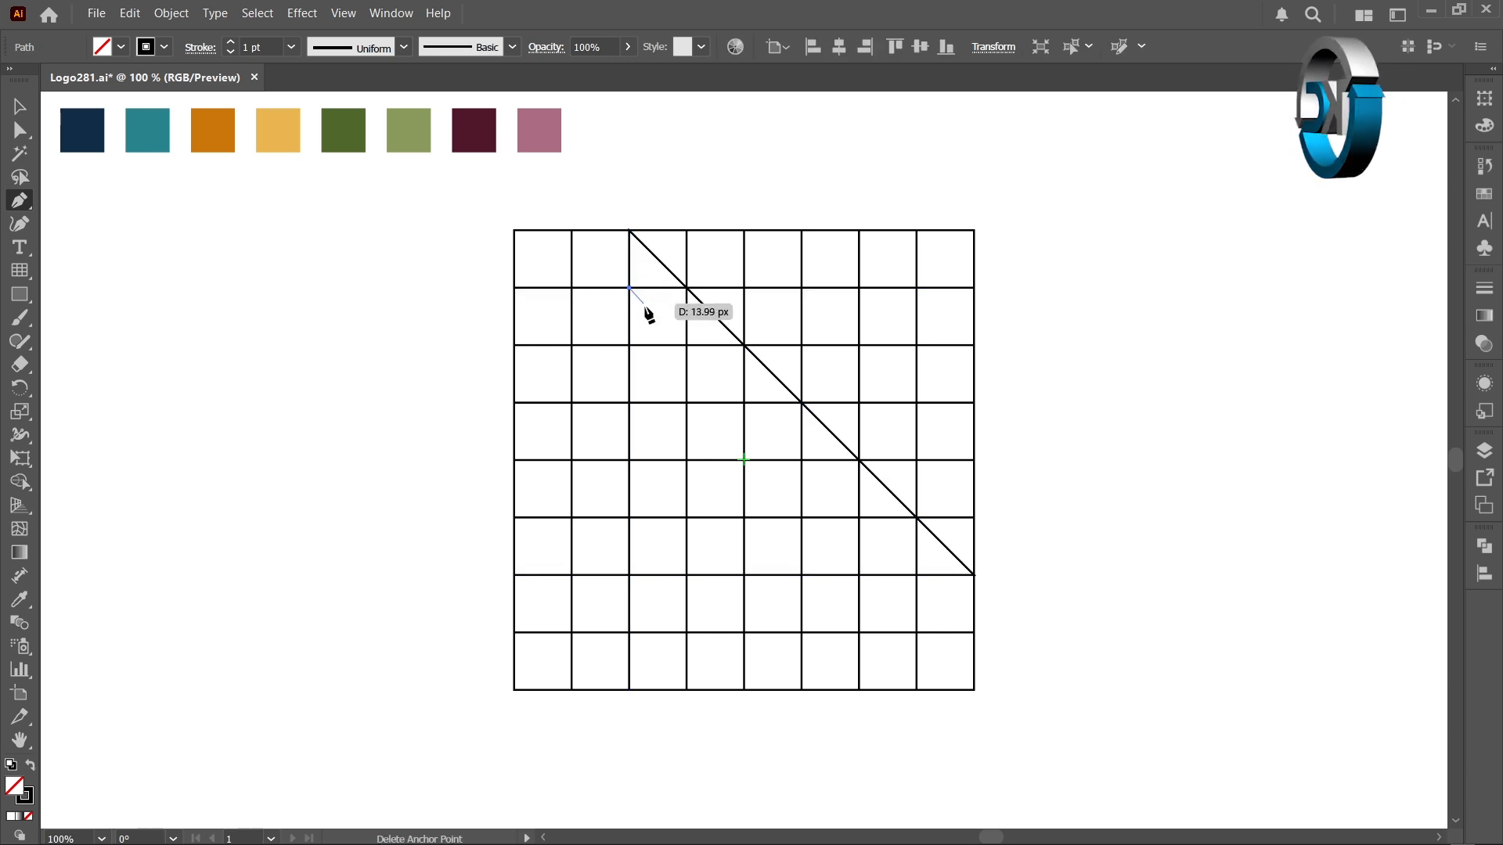
shift+click(918, 579)
ctrl+click(1027, 556)
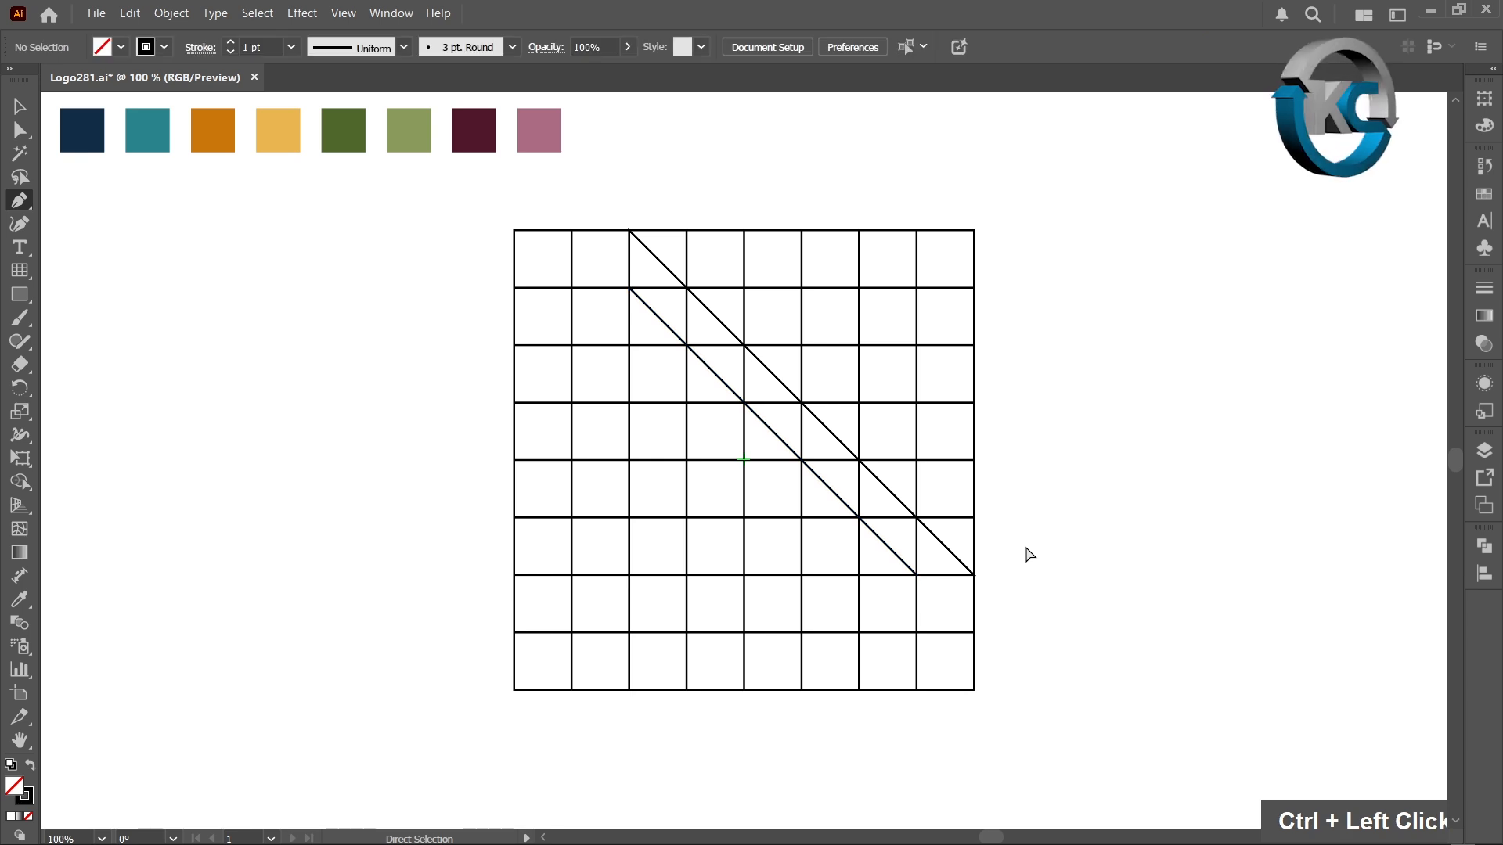
click(630, 345)
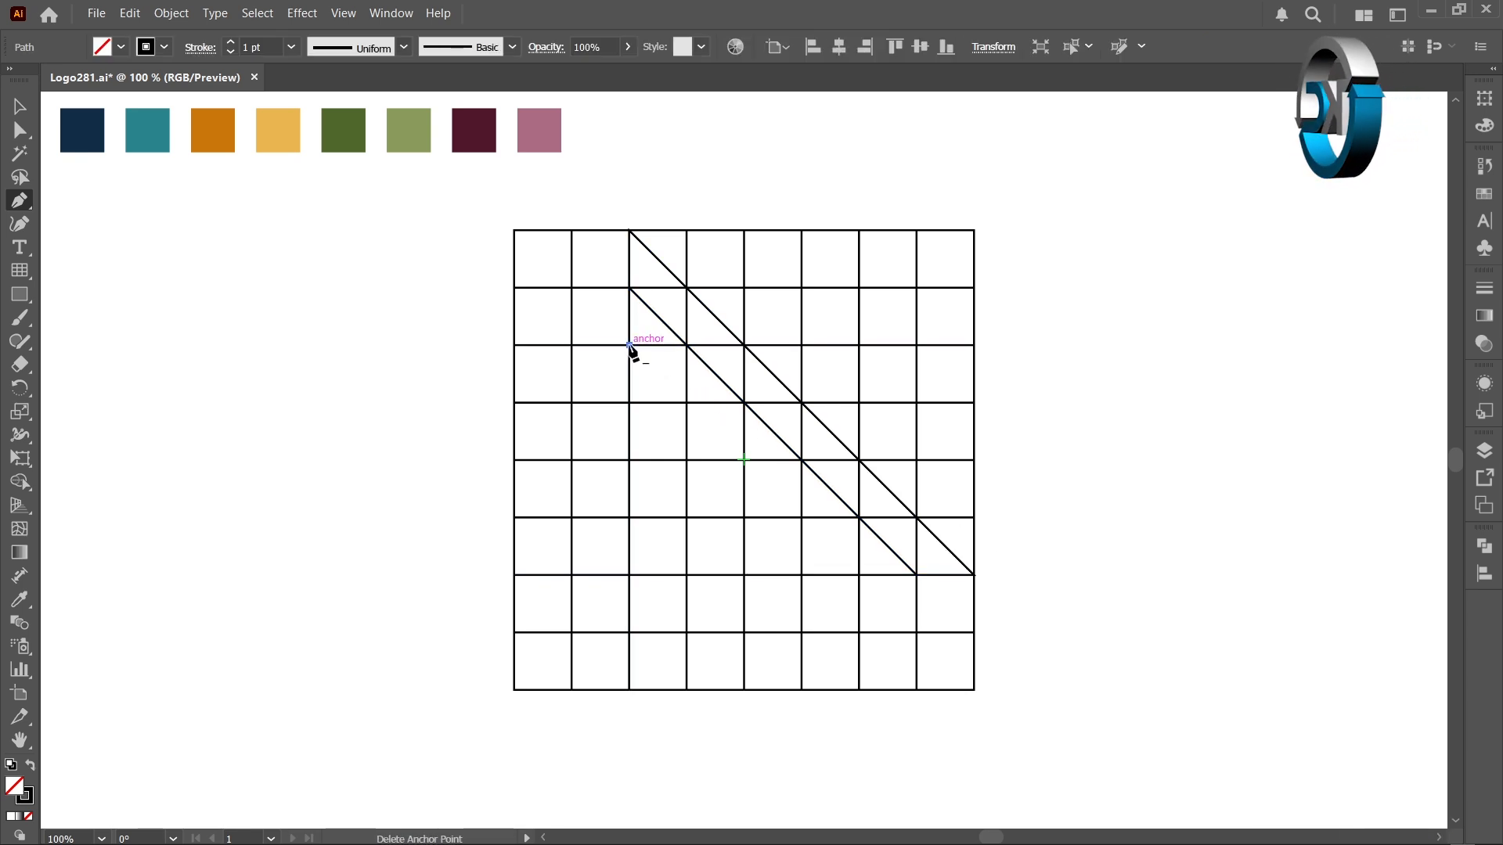
shift+click(859, 576)
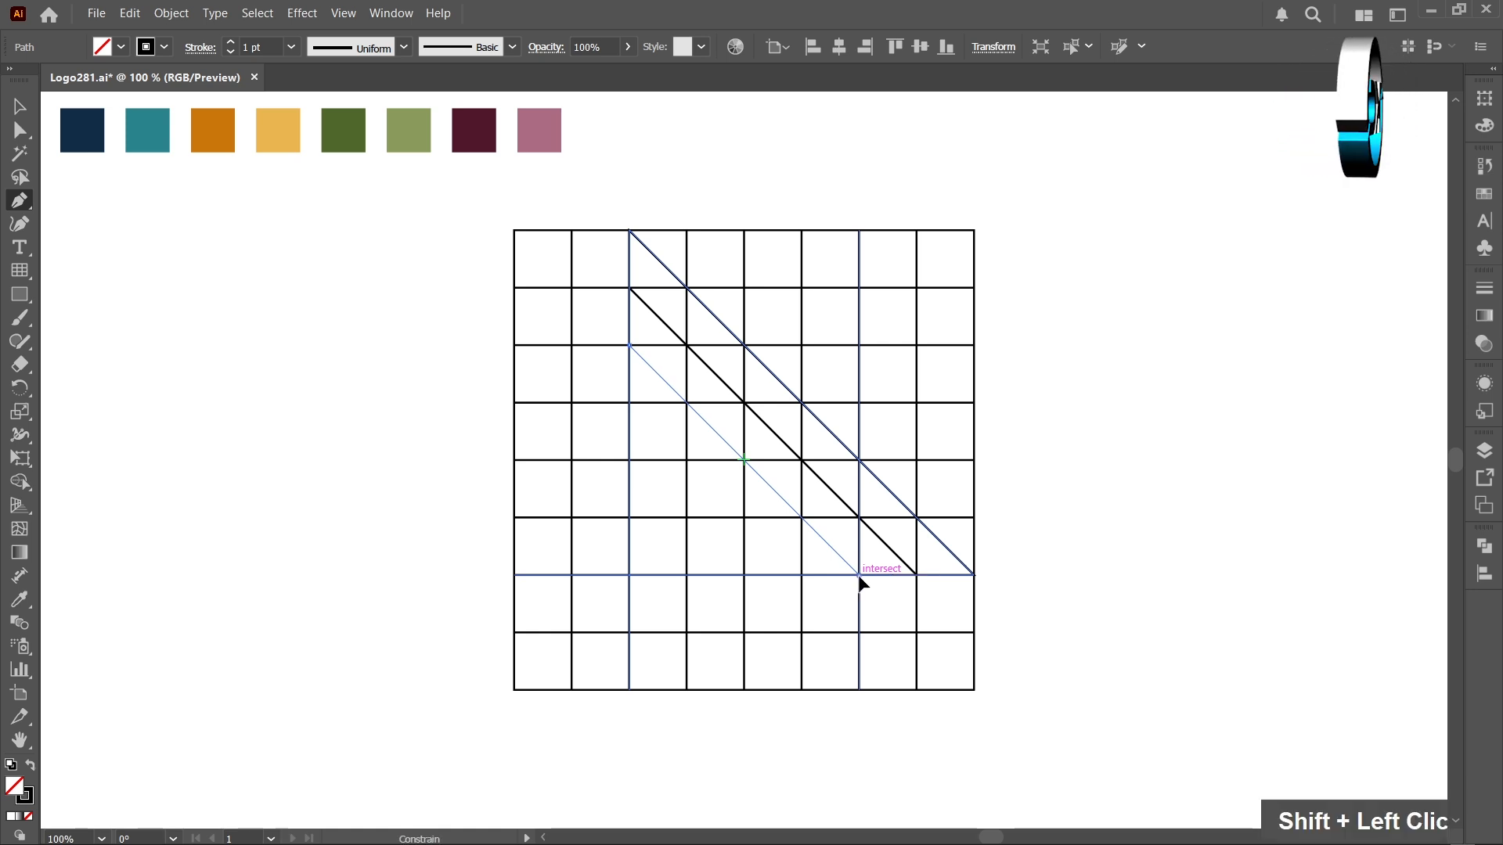
ctrl+click(1006, 540)
key(v)
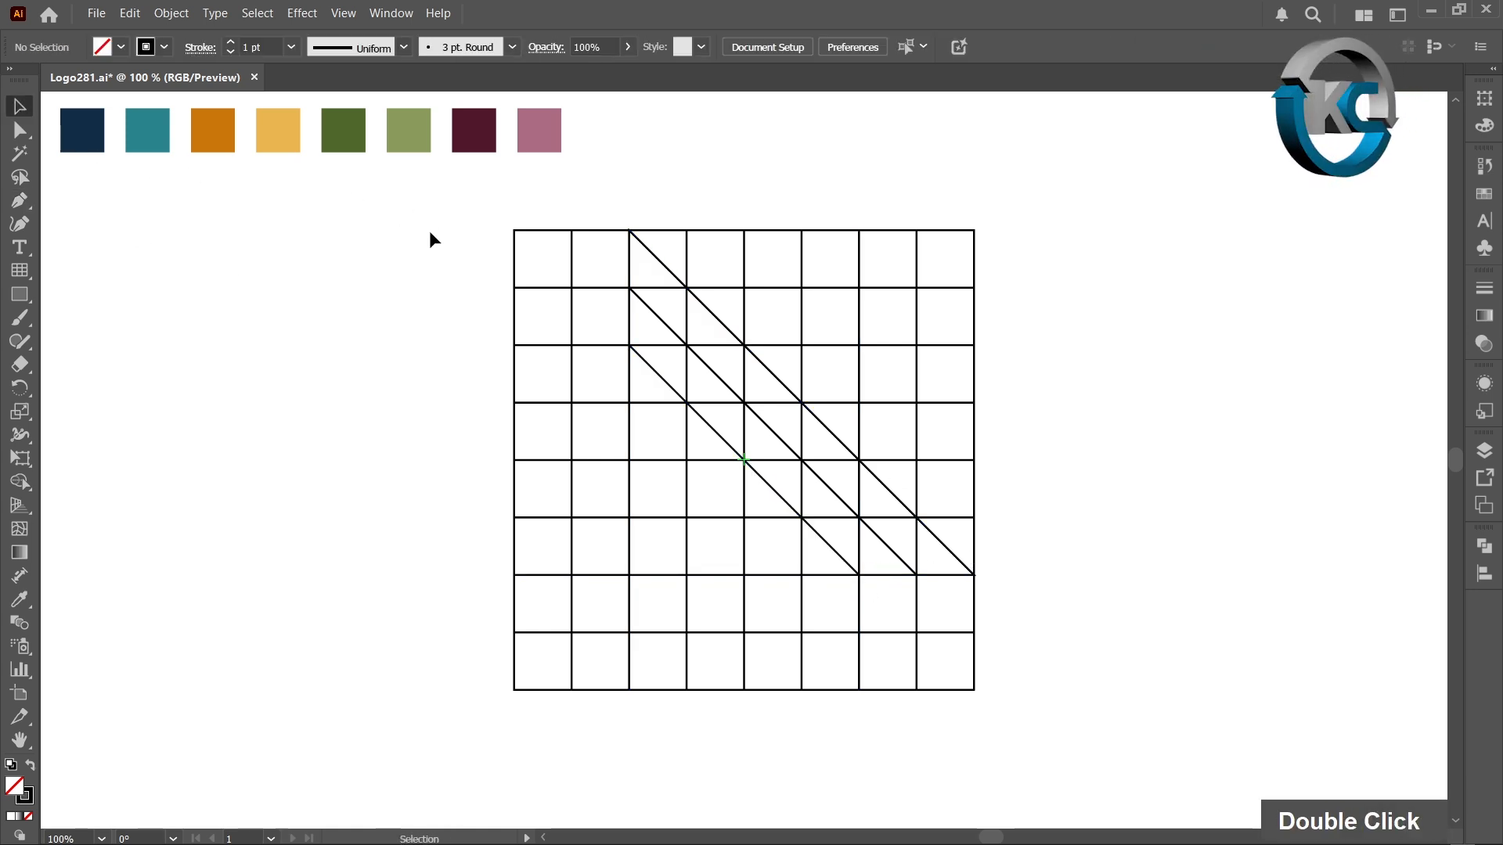
Using Shape Builder with black fill and no stroke, merge the cells of each diagonal band into its own shape.
drag(582, 303, 983, 717)
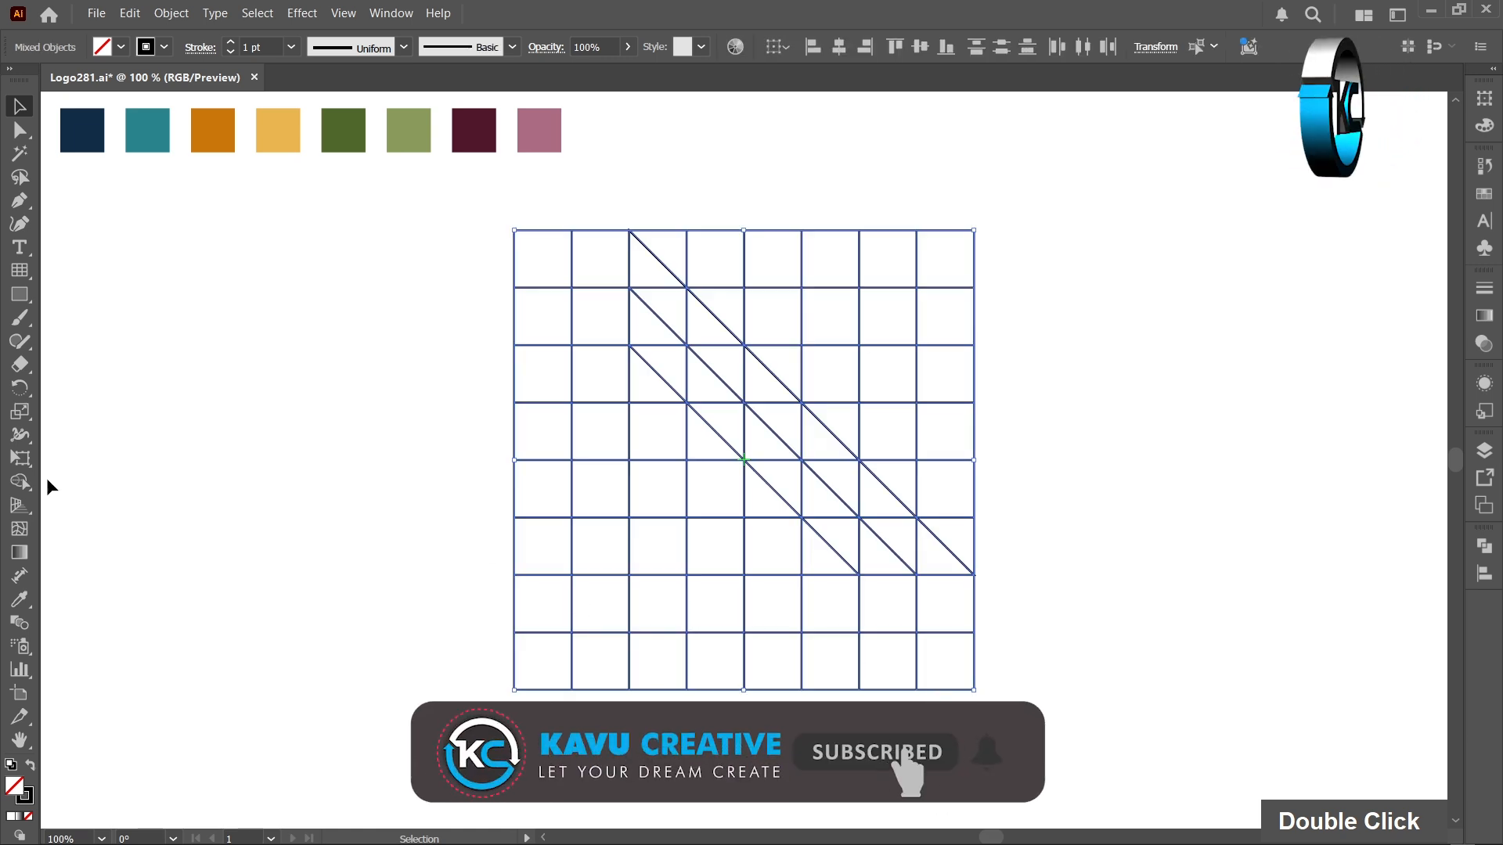
right_click(25, 479)
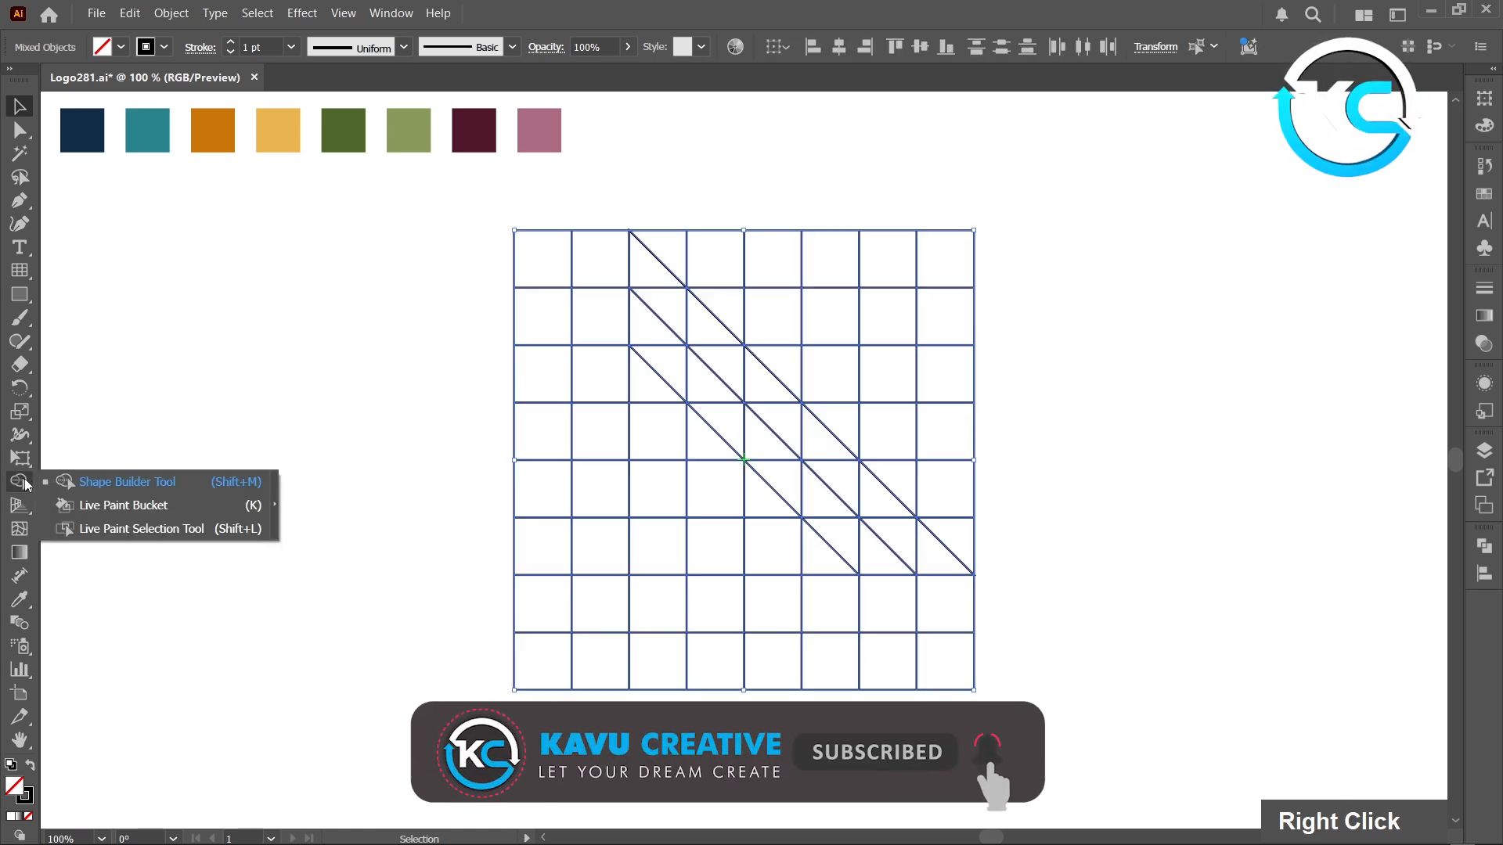
click(129, 479)
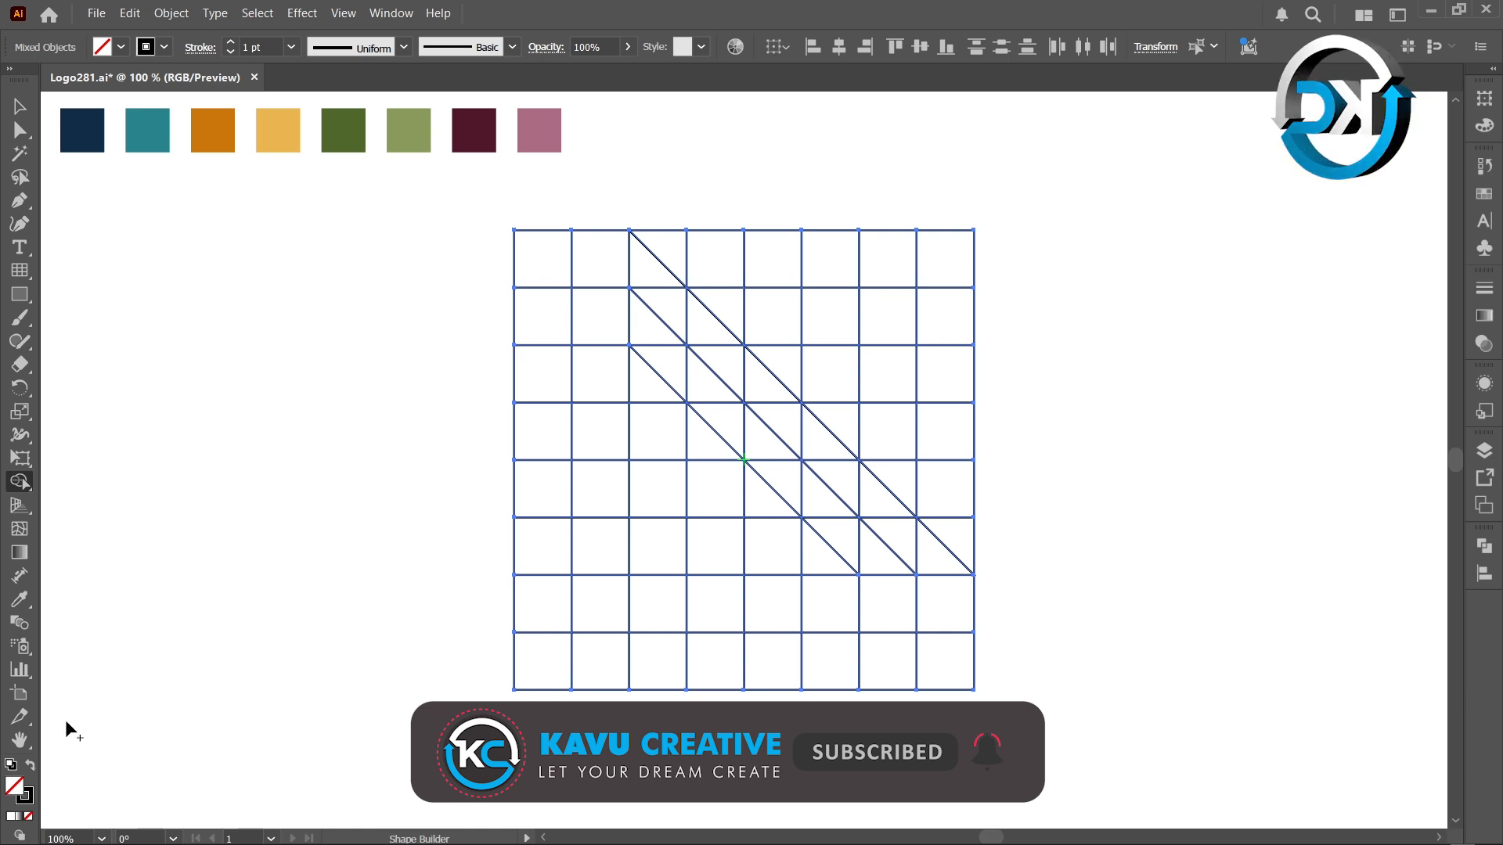
click(30, 767)
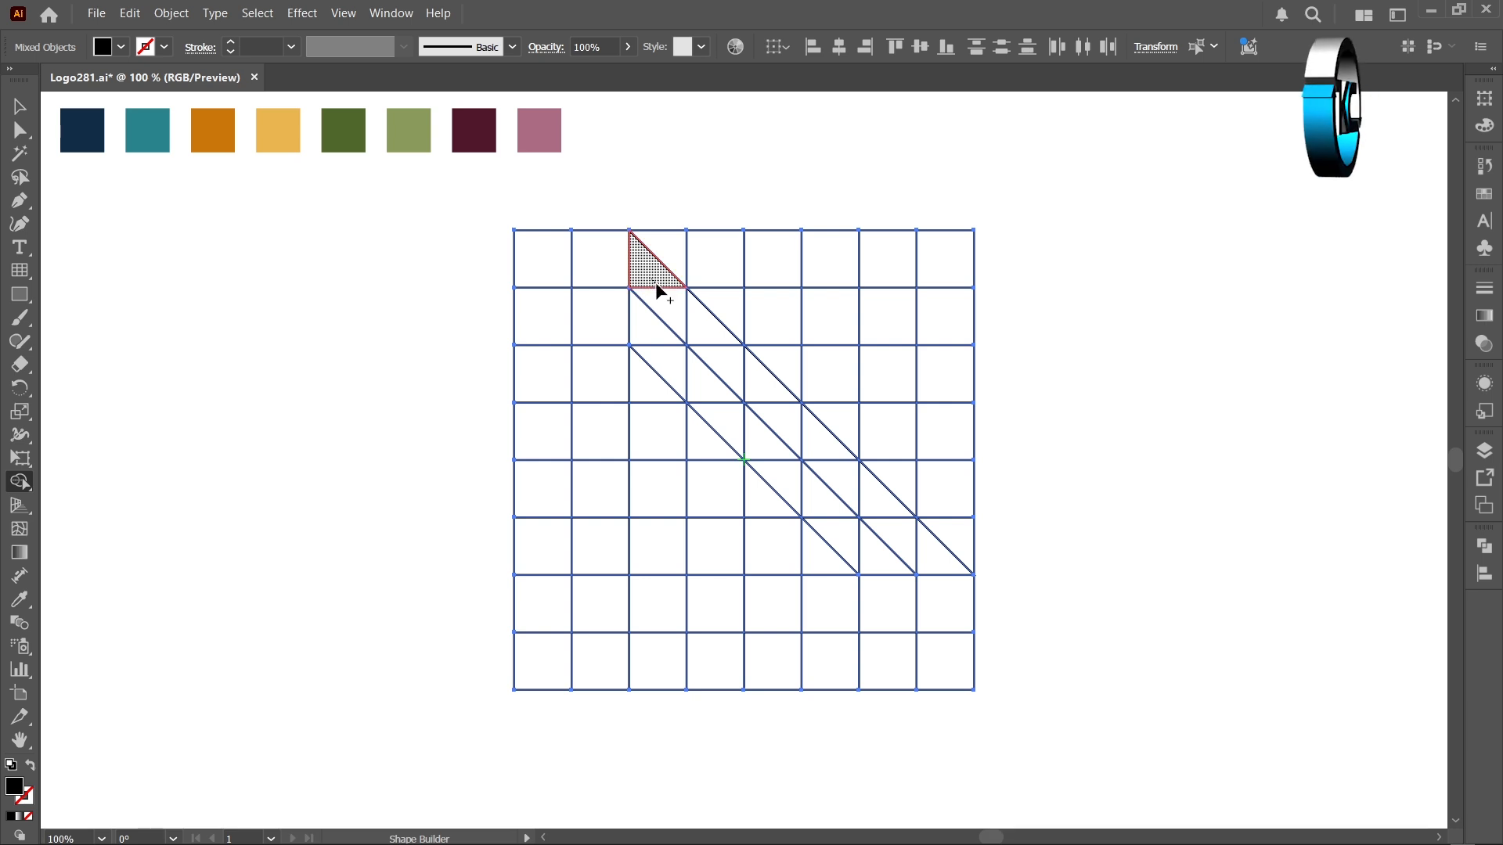
drag(655, 289, 784, 421)
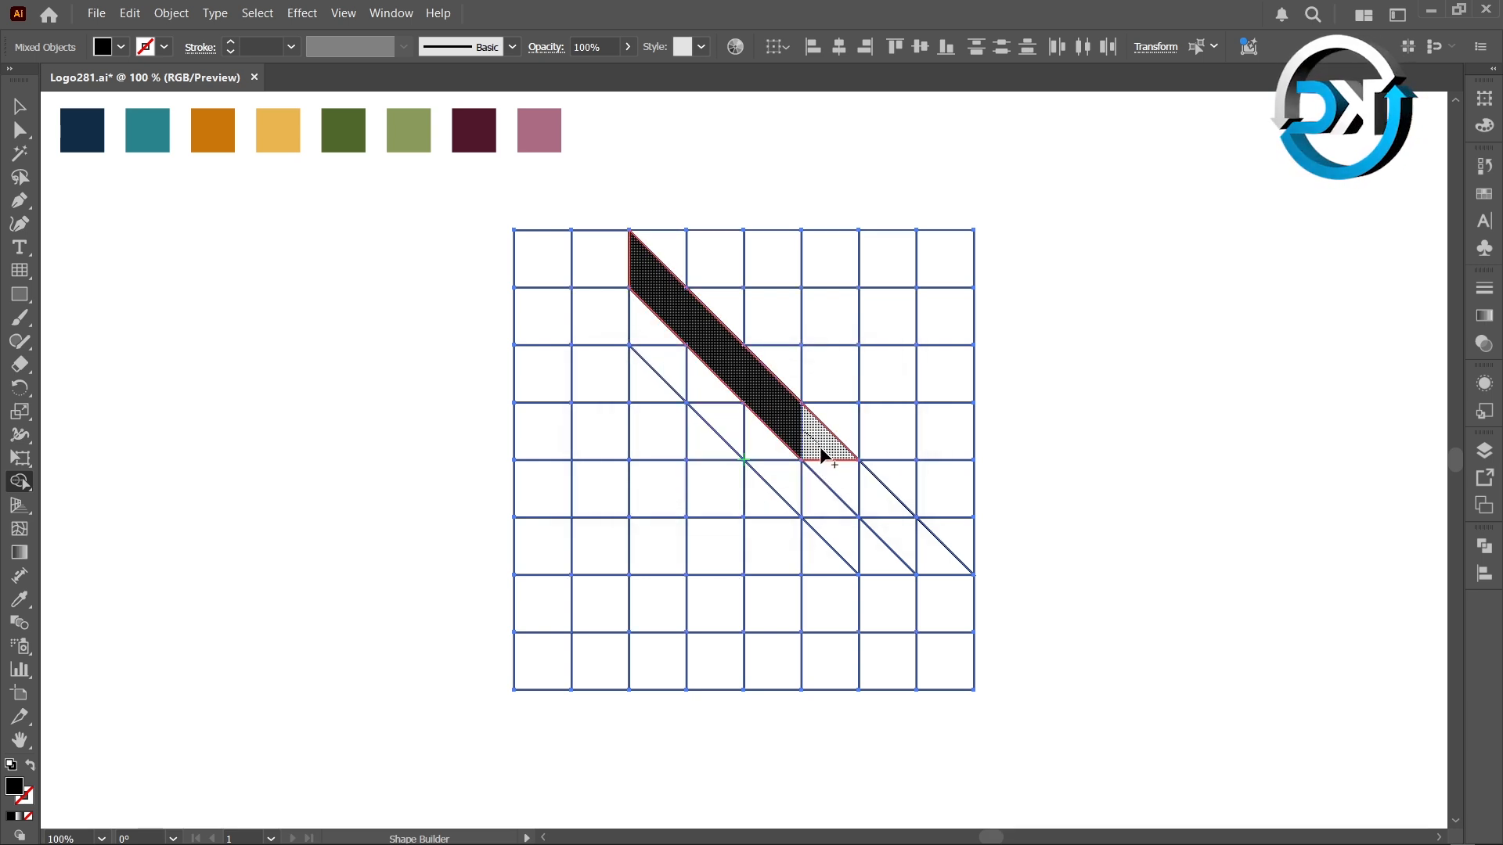
drag(846, 474, 918, 547)
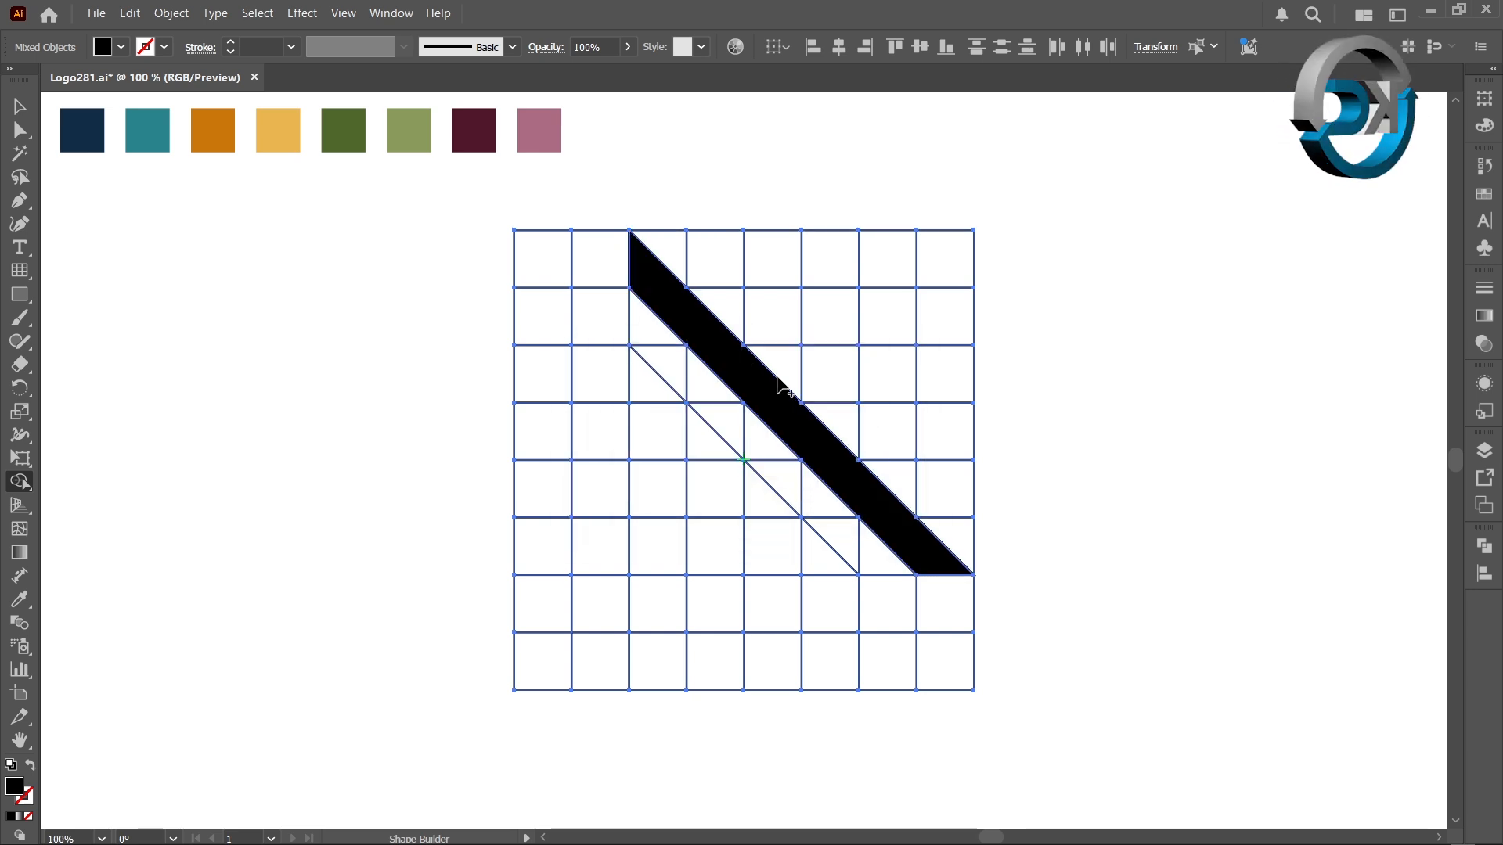
mouse_move(662, 337)
mouse_down()
mouse_move(705, 402)
mouse_move(806, 493)
mouse_up()
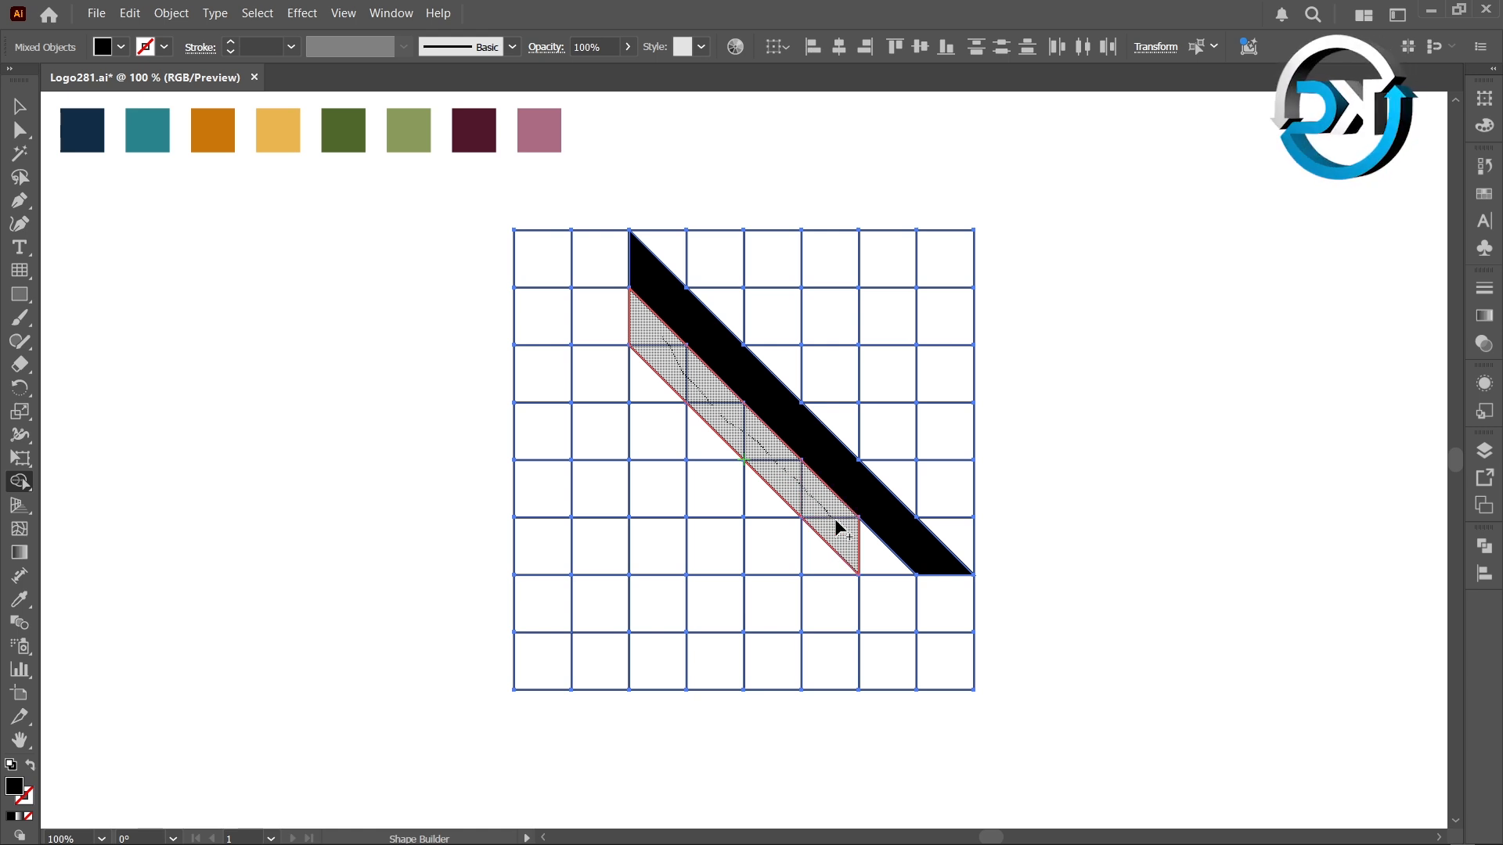
drag(858, 548, 866, 546)
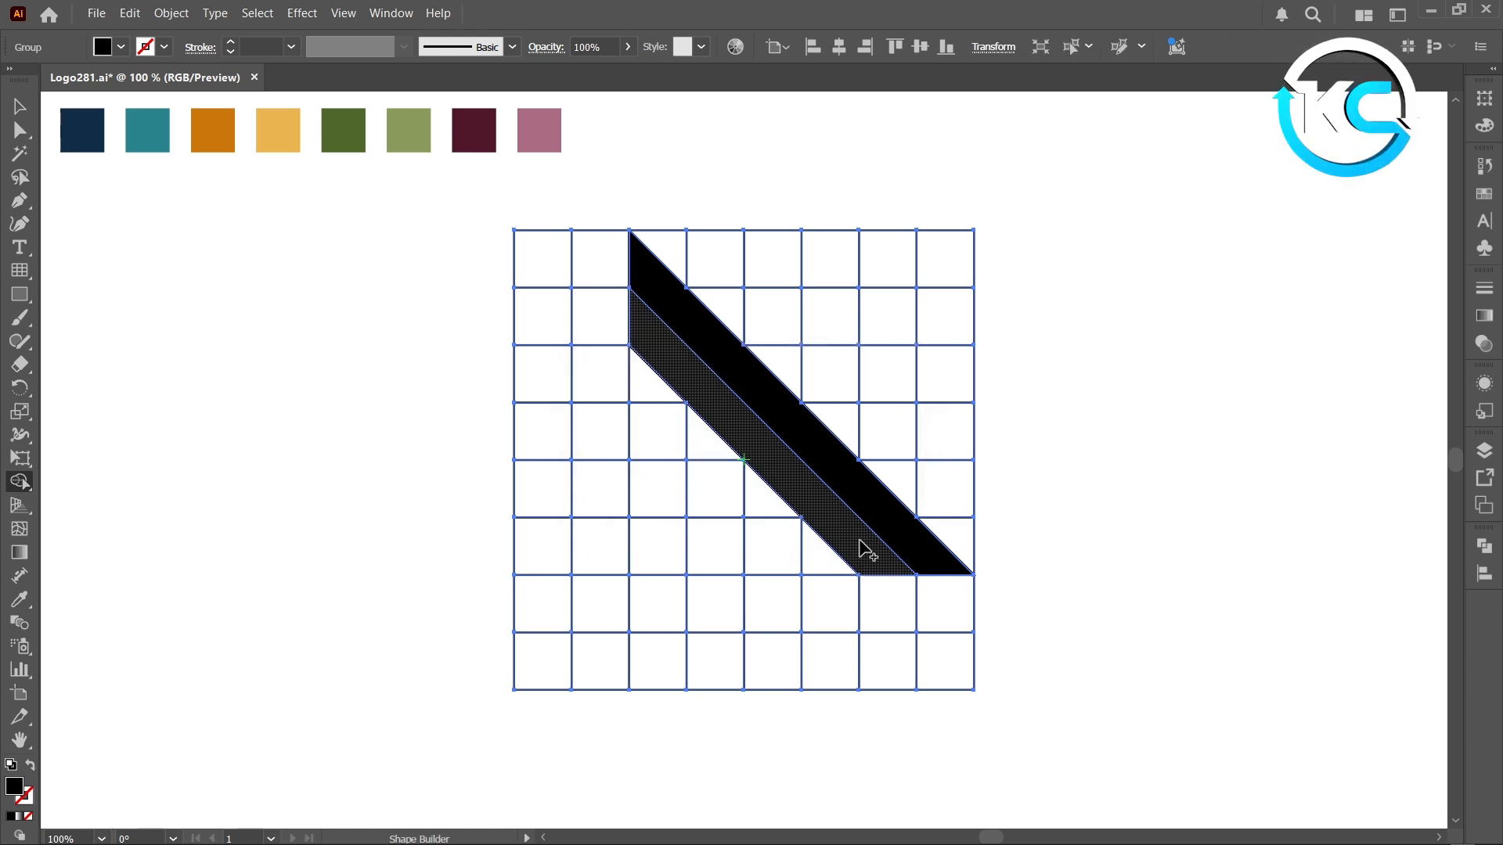
Ungroup the grid artwork containing the two black diagonal bands and deselect it.
click(21, 107)
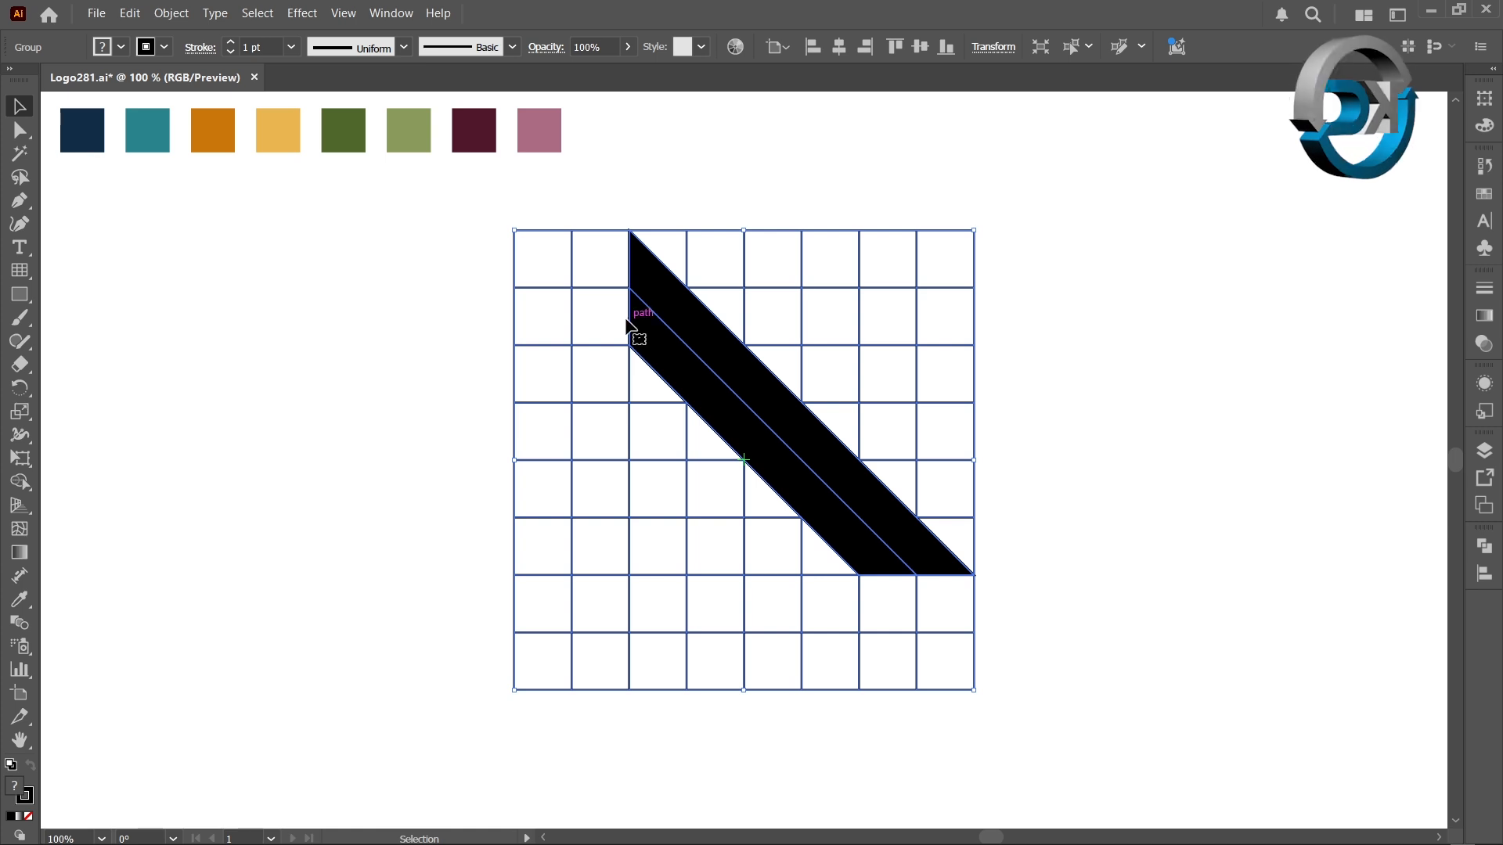
right_click(659, 332)
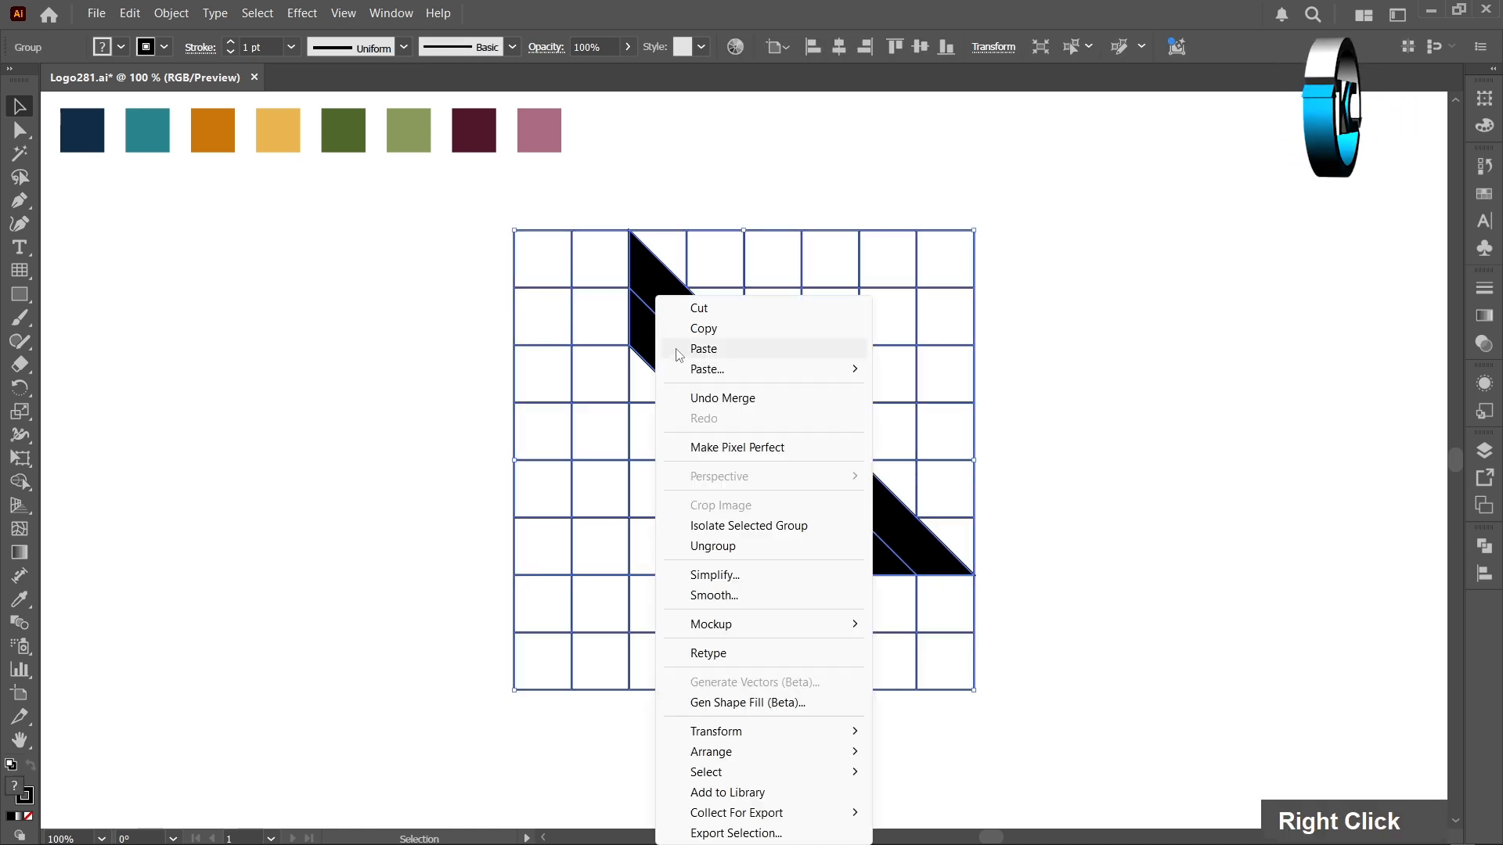
click(712, 546)
click(486, 387)
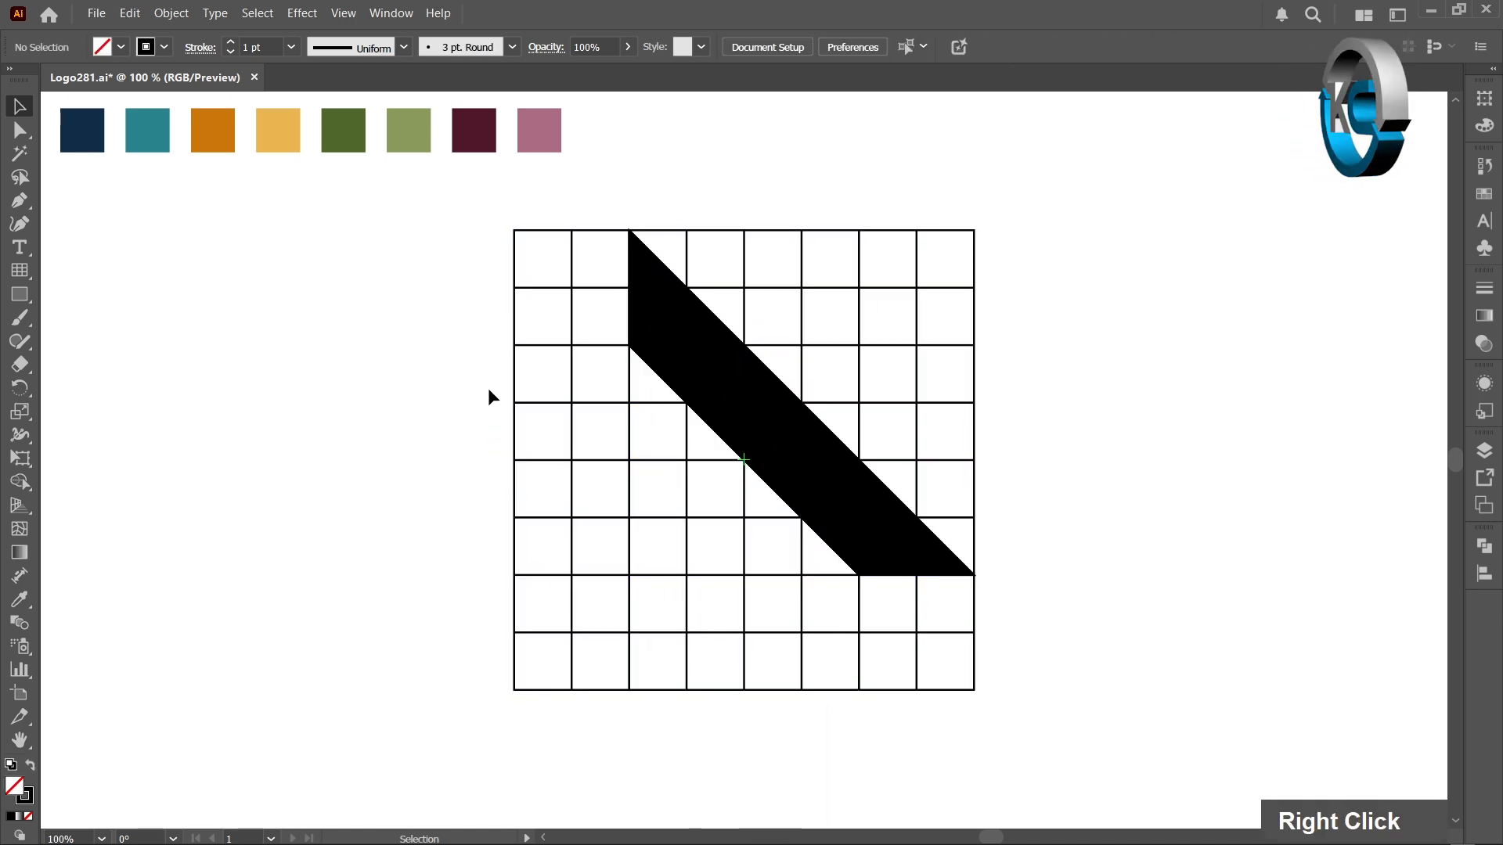
Delete all the grid artwork, keeping only the two black diagonal bands.
drag(458, 197, 471, 209)
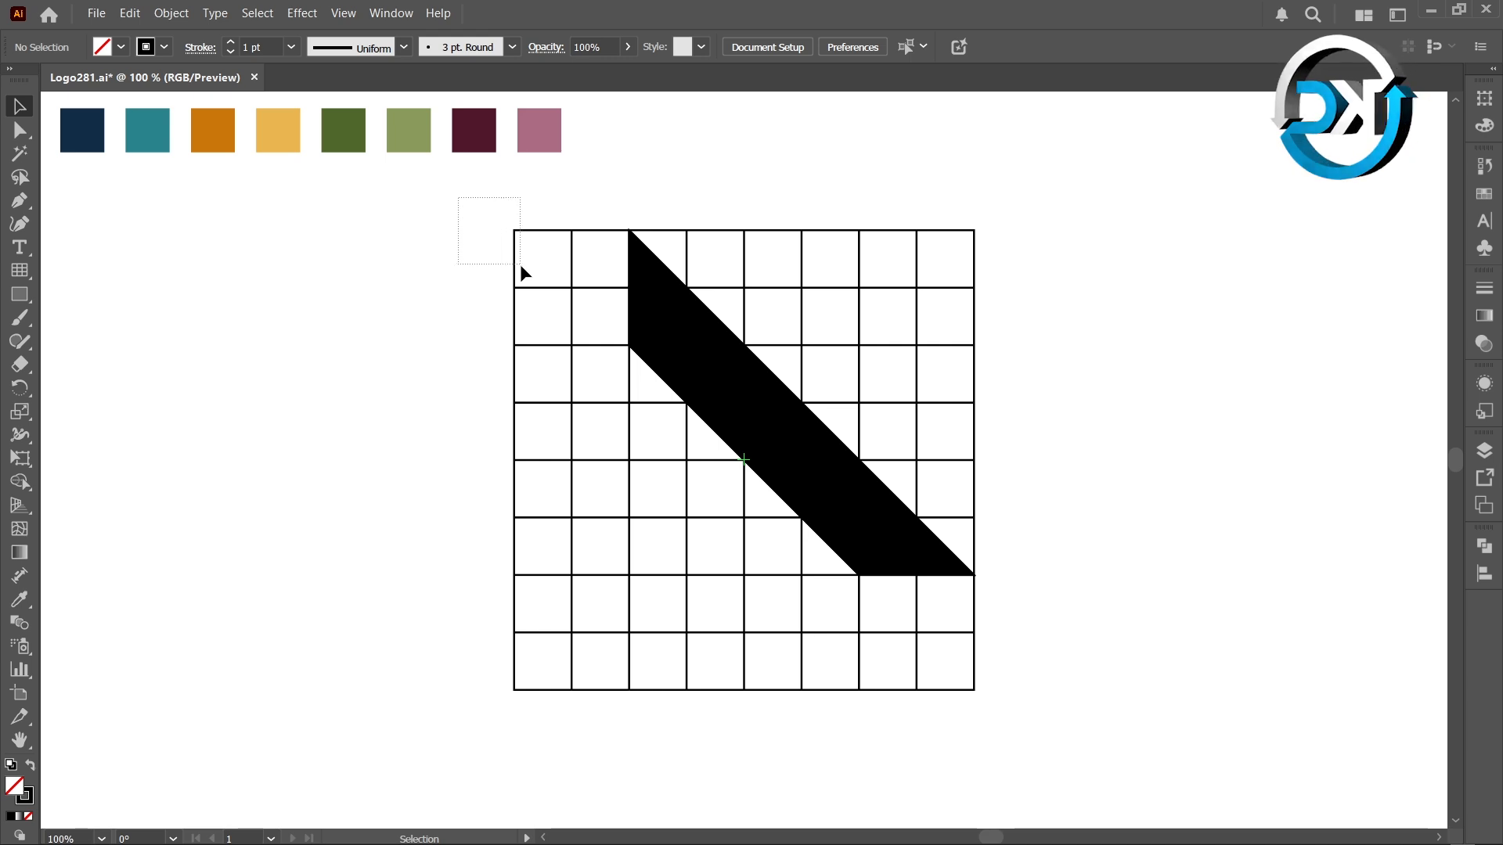
drag(565, 324, 1051, 732)
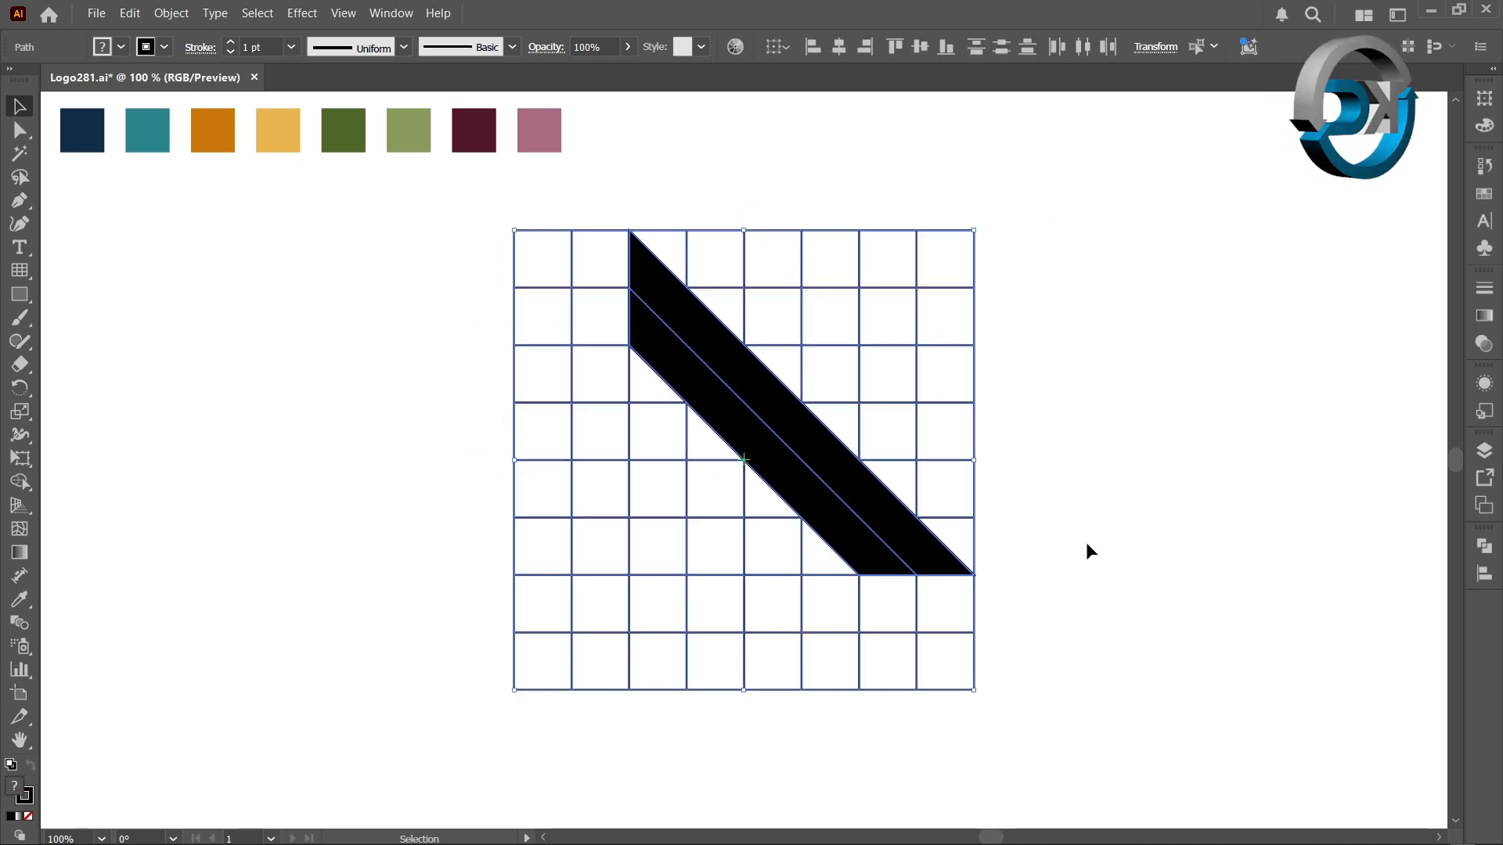
shift+click(790, 419)
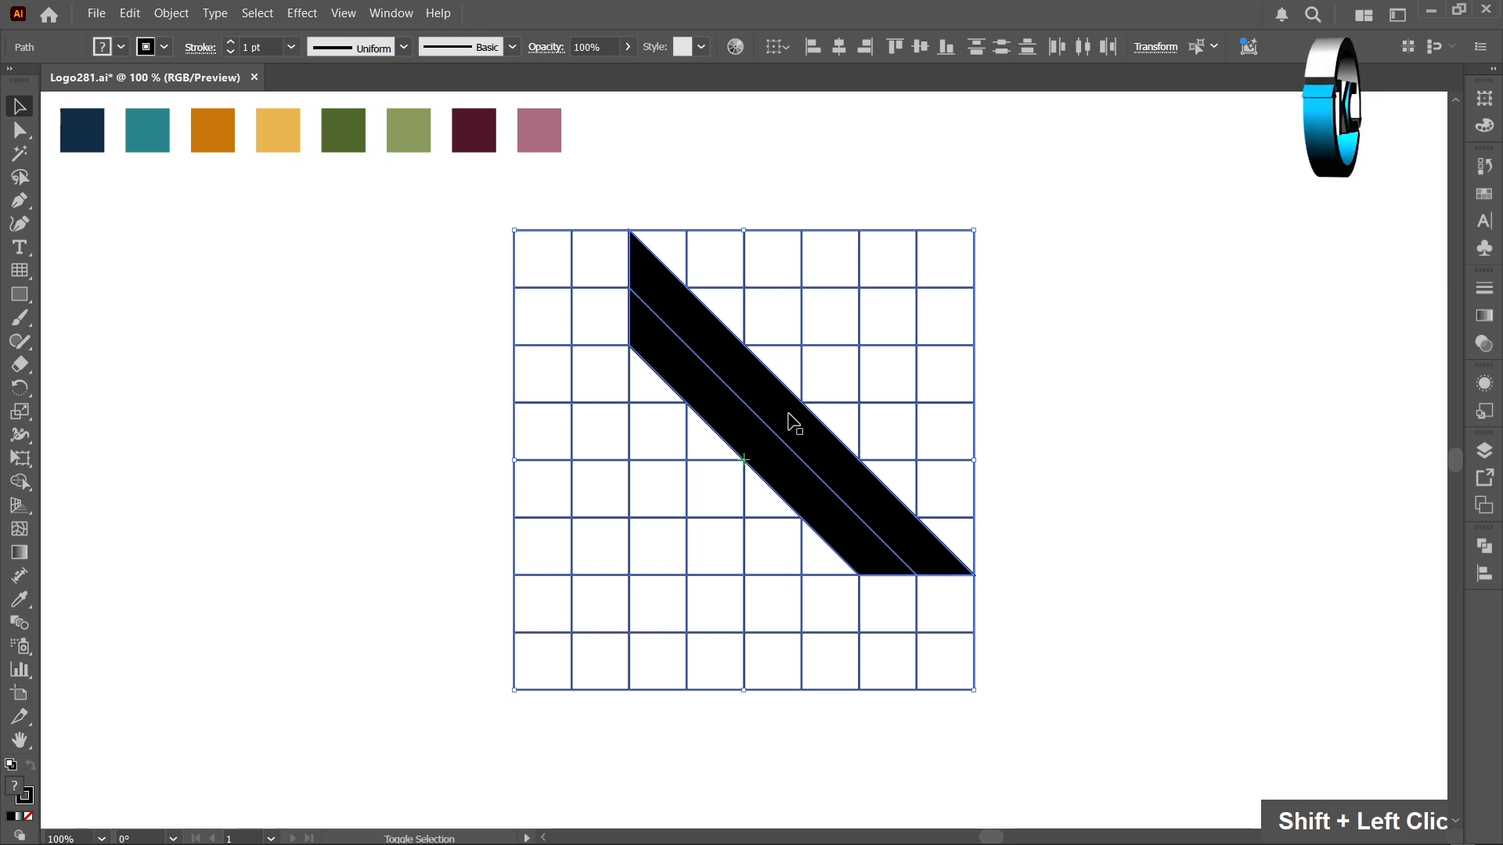
shift+click(743, 435)
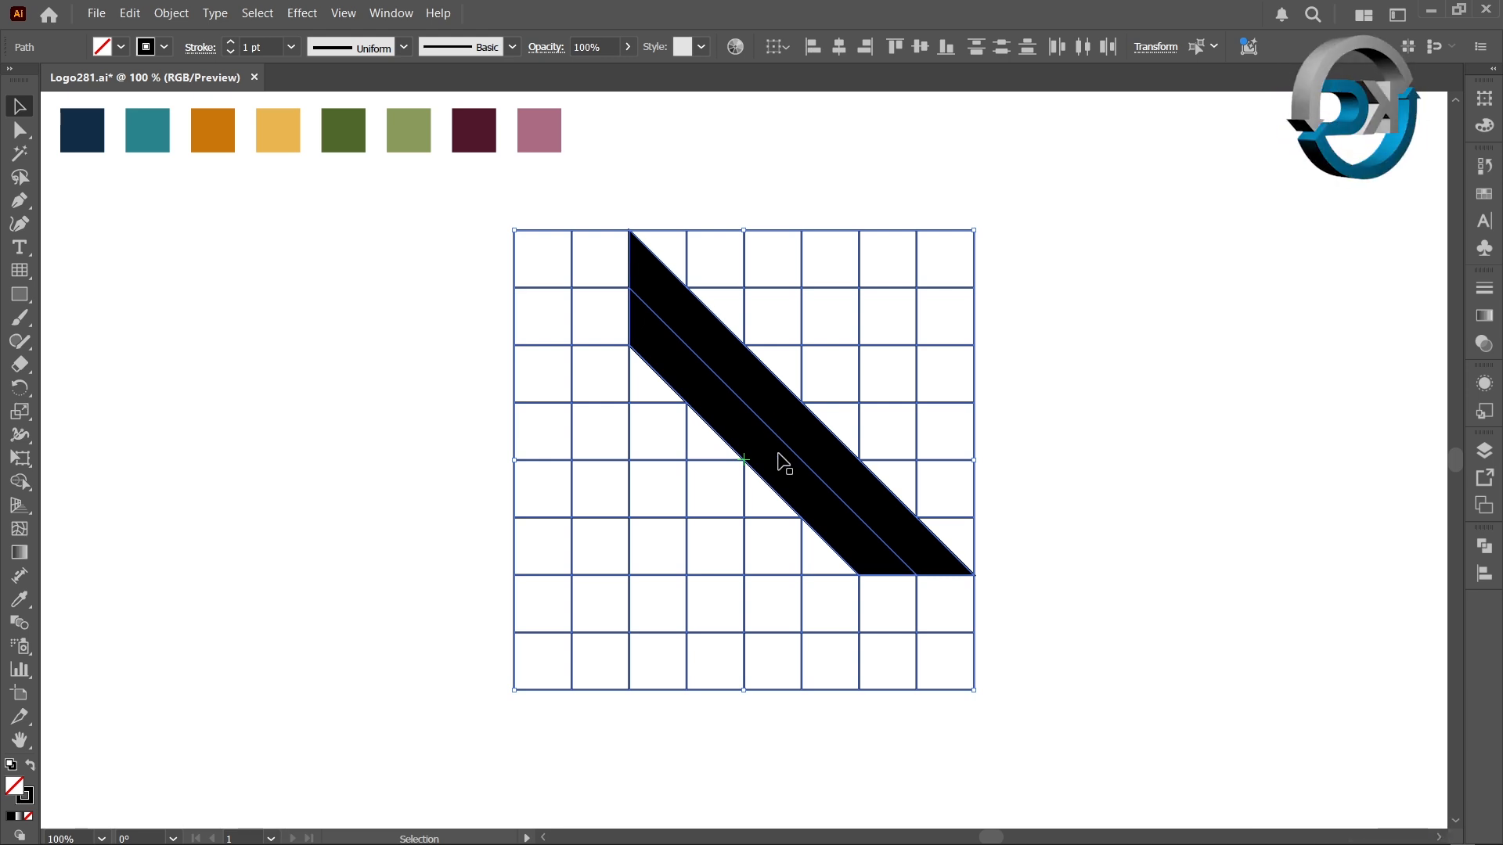
key(Delete)
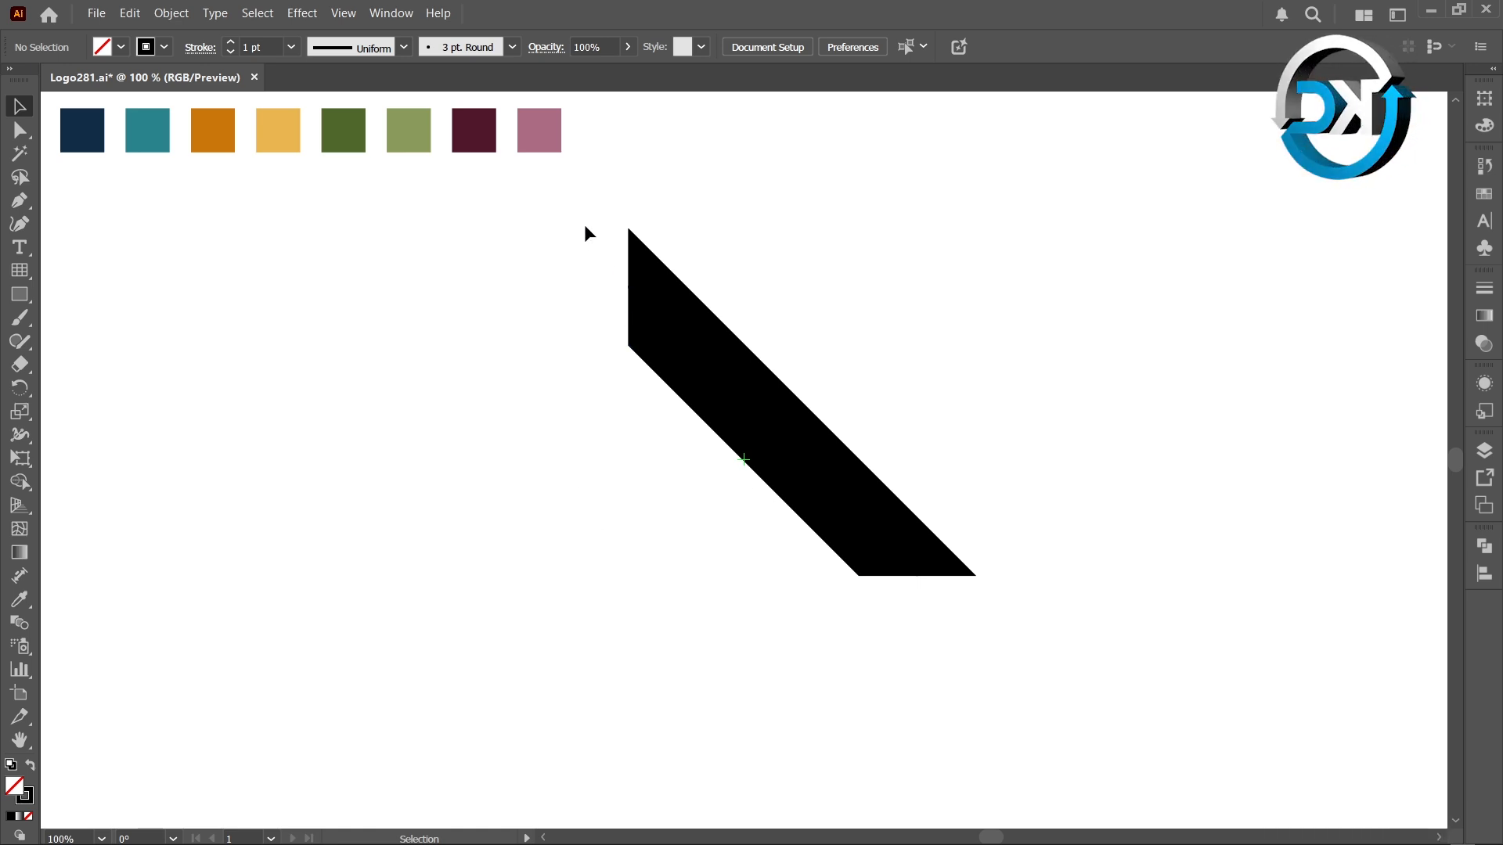
Make three copies of the two diagonal bands, each rotated a further 90° around the former grid's centre, and deselect them.
drag(580, 216, 731, 349)
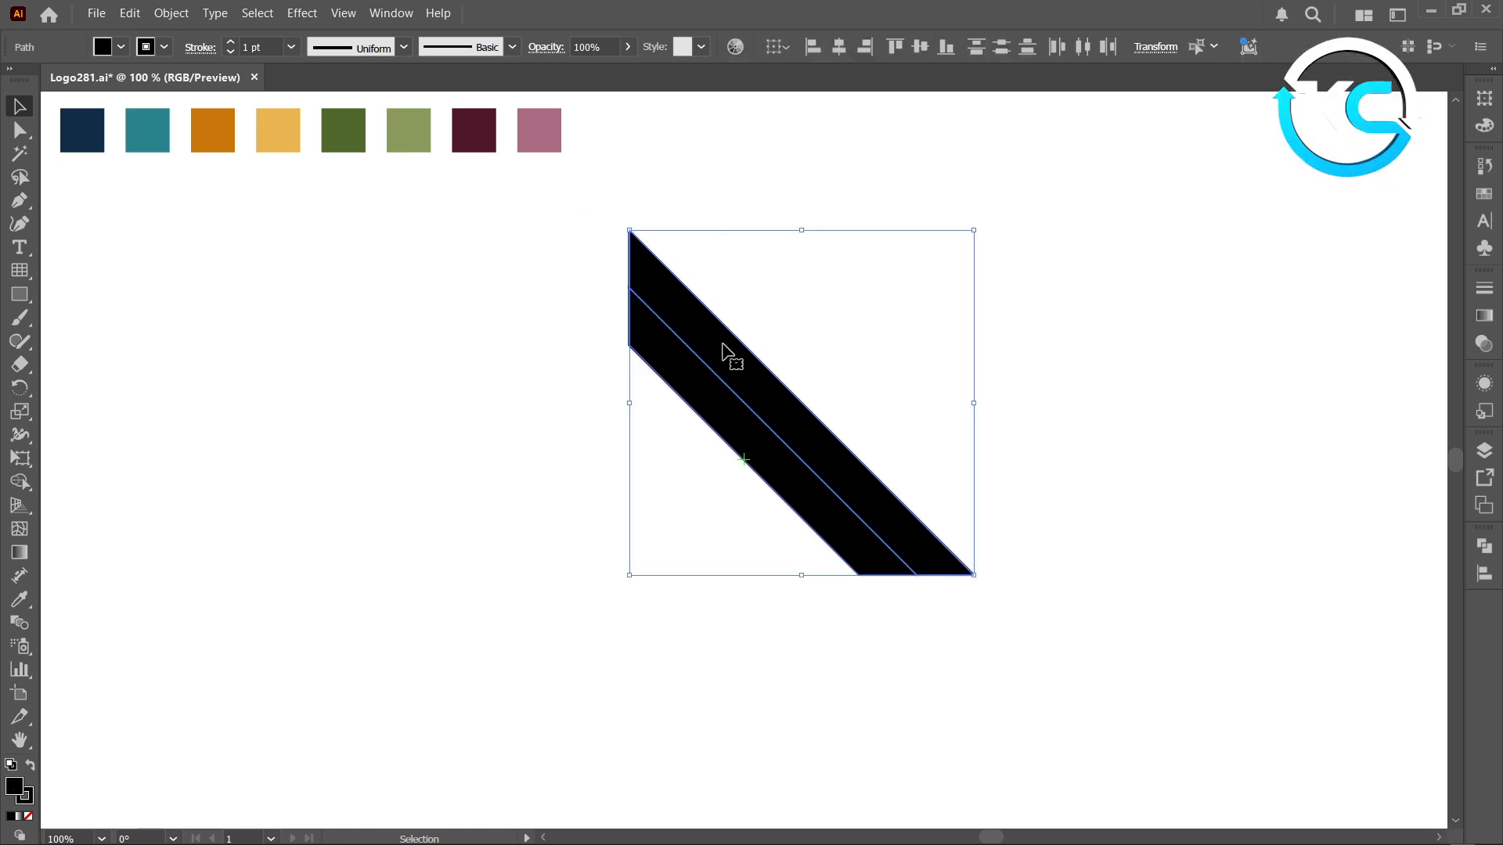
key(r)
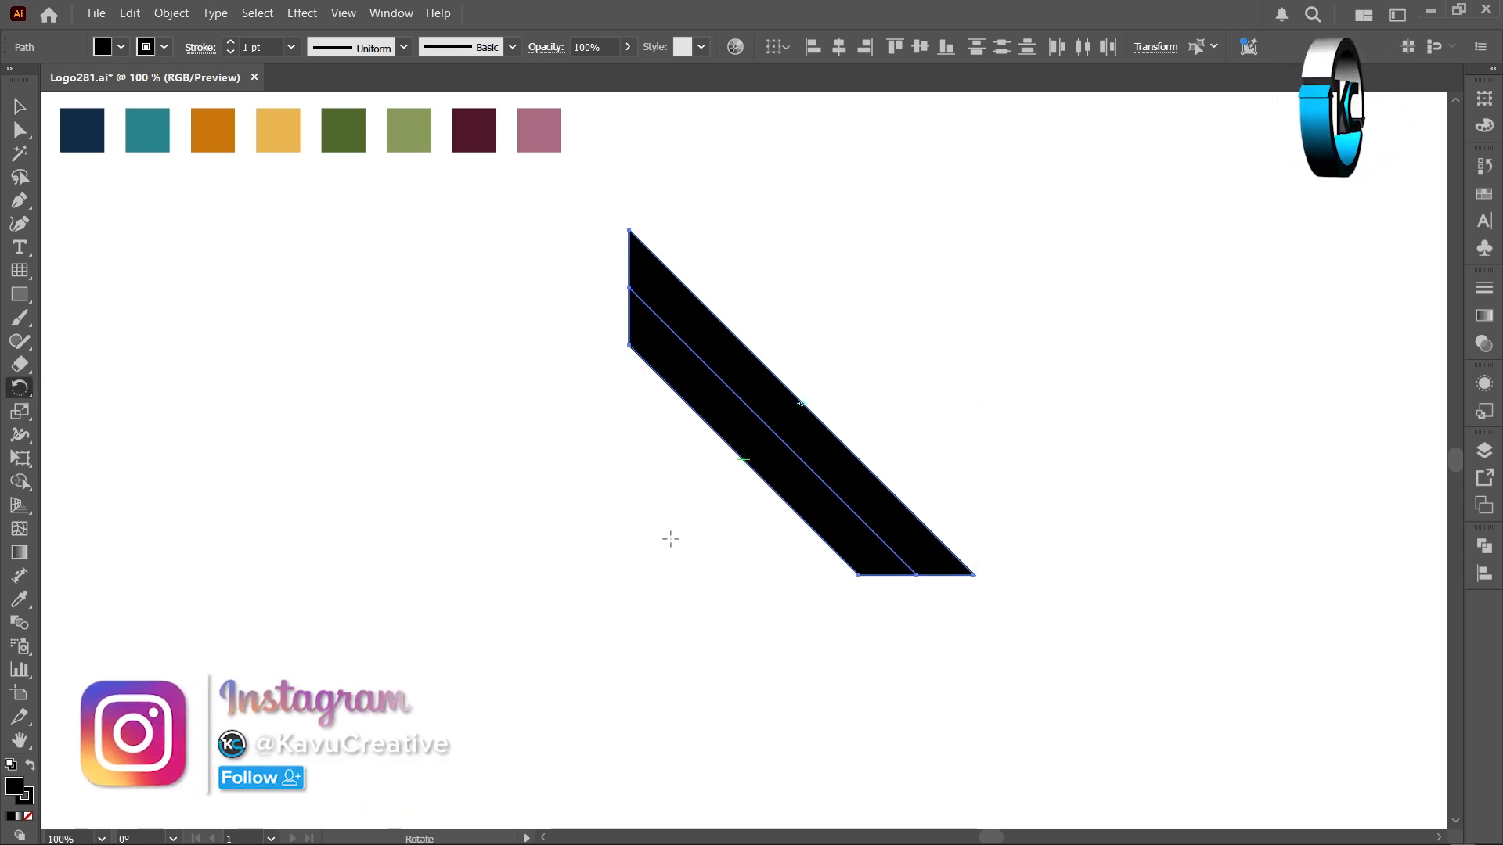
alt+click(742, 457)
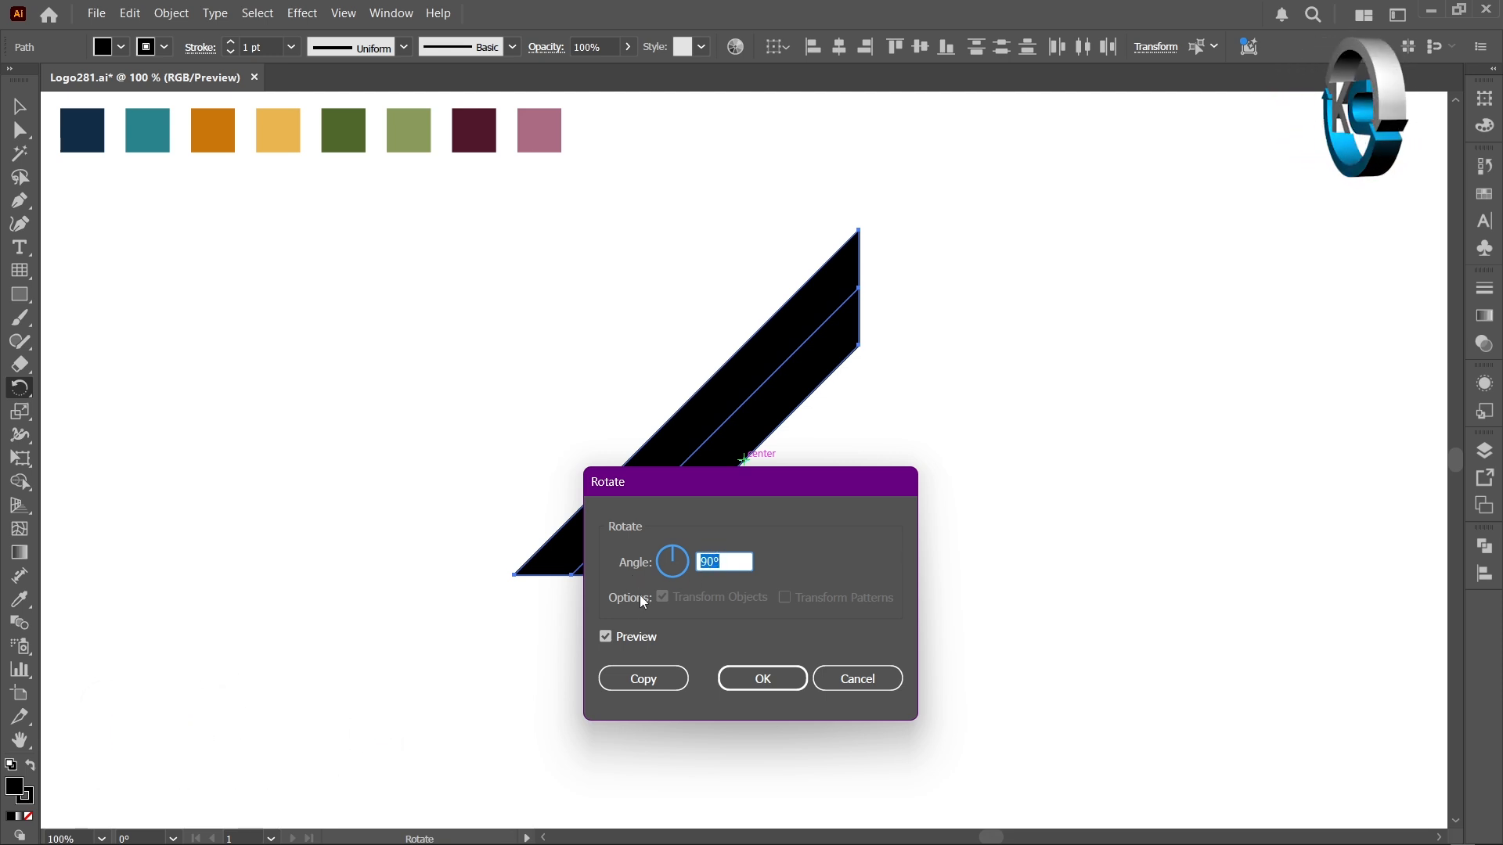
click(643, 678)
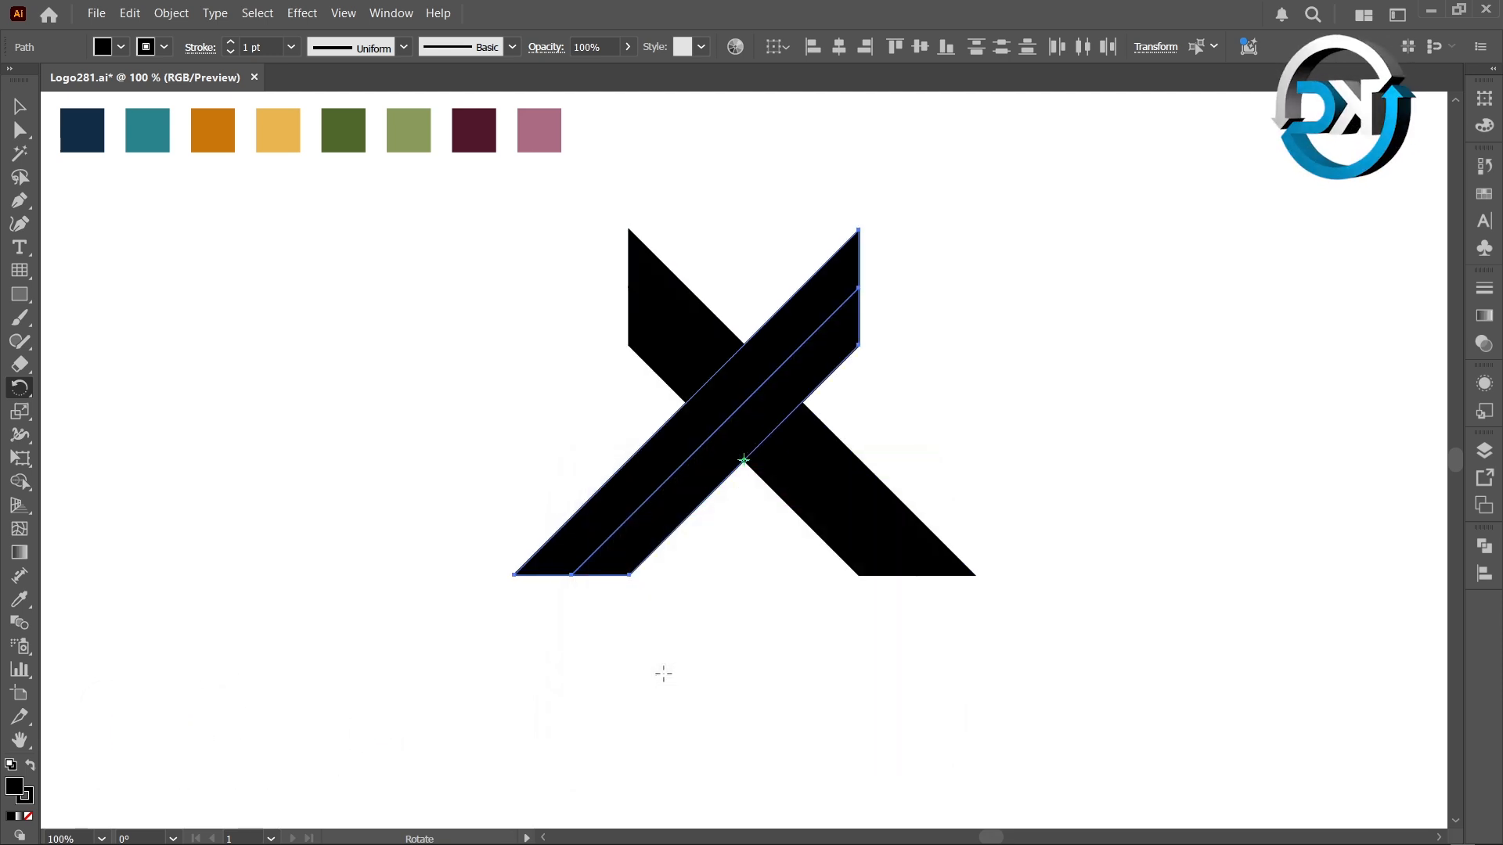
key(ctrl+d)
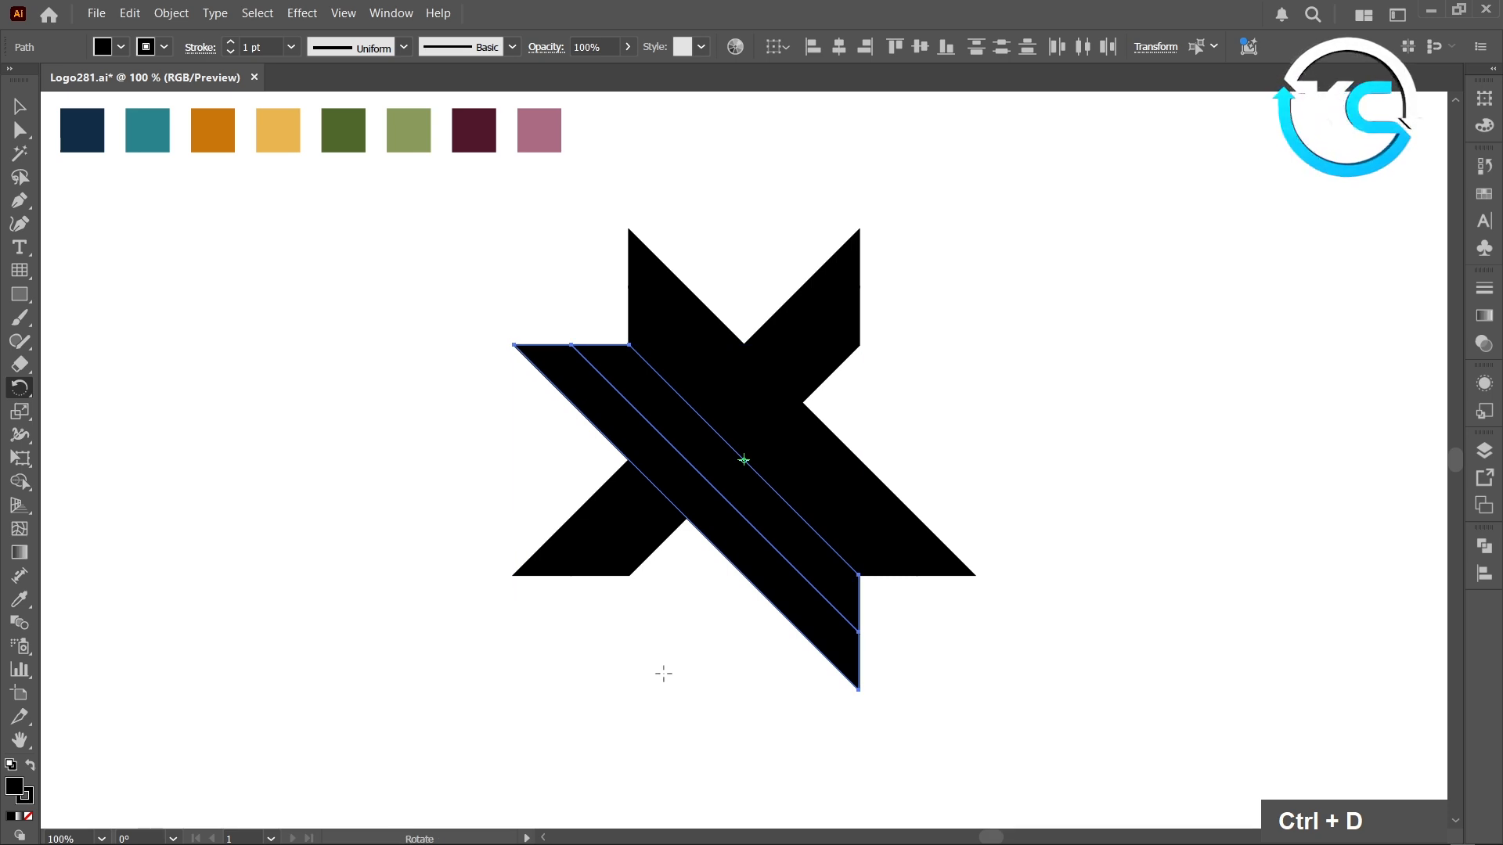
key(ctrl+d)
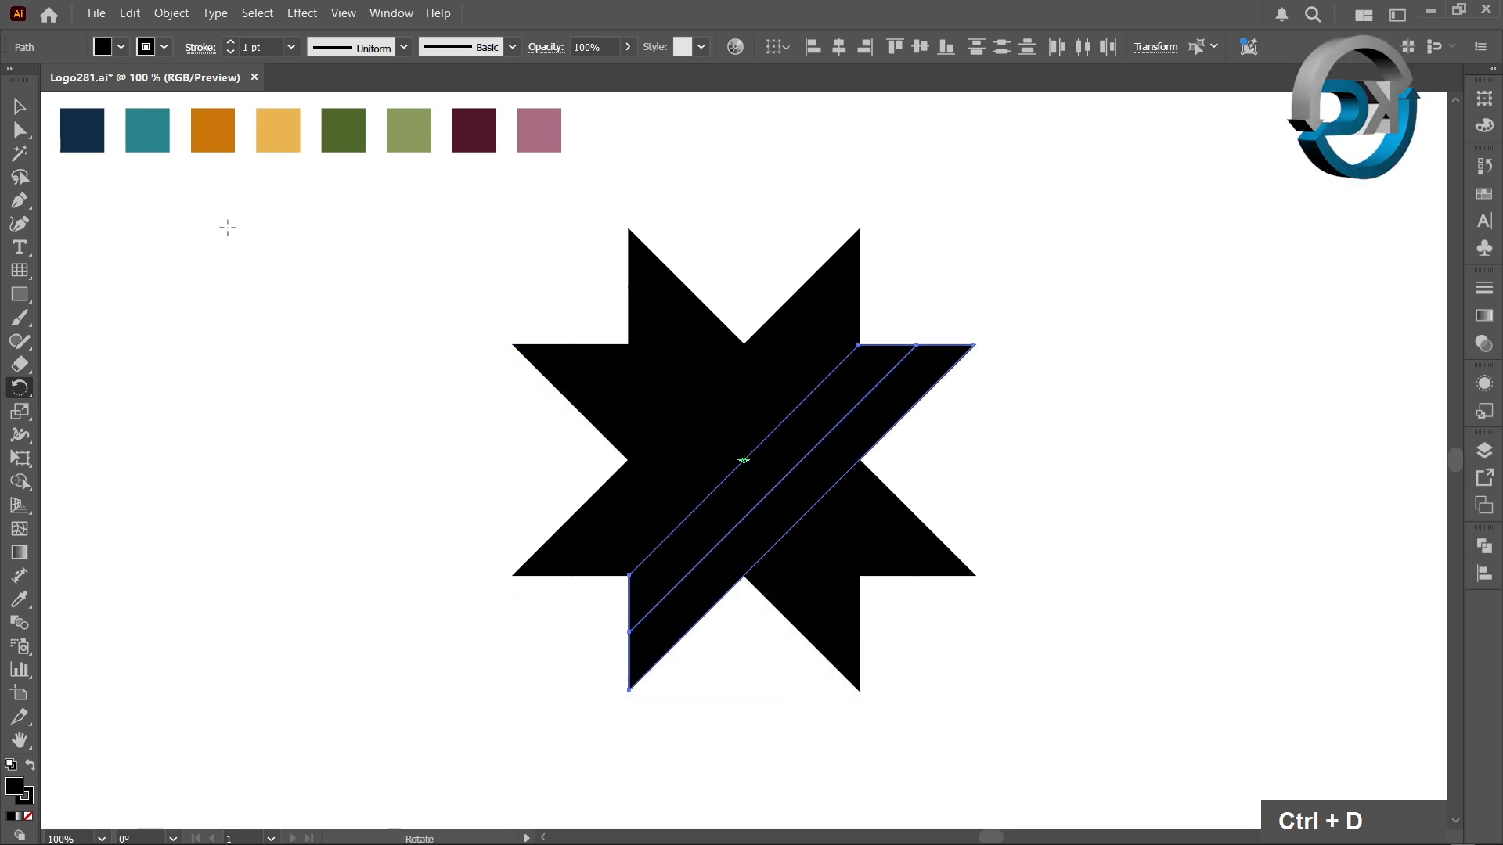
click(19, 105)
double_click(498, 325)
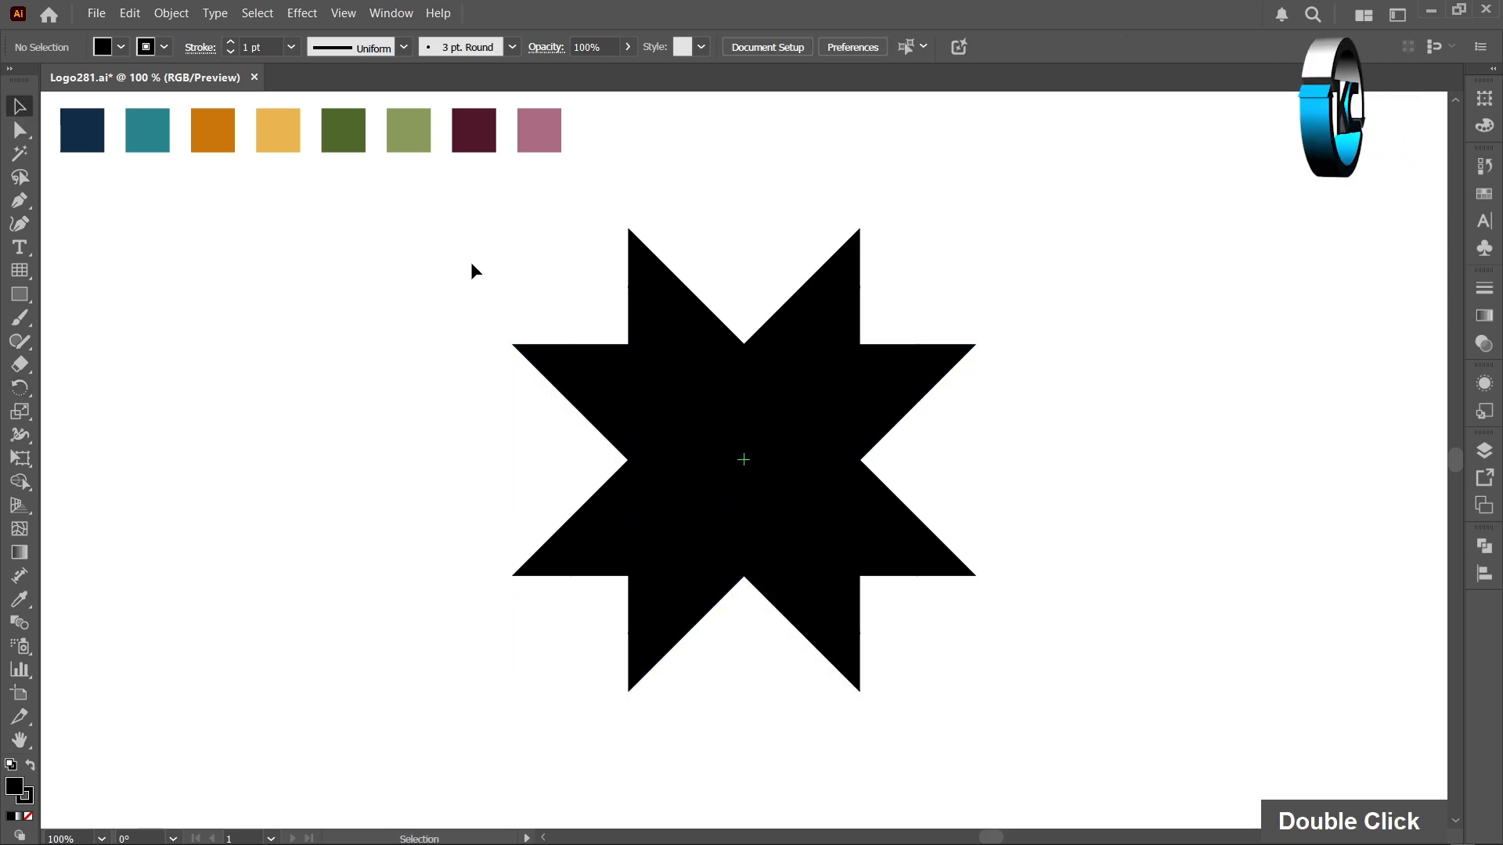
Merge the overlapping cells of the star with Shape Builder so the double bands weave over and under each other, and deselect the result.
drag(472, 249, 1006, 694)
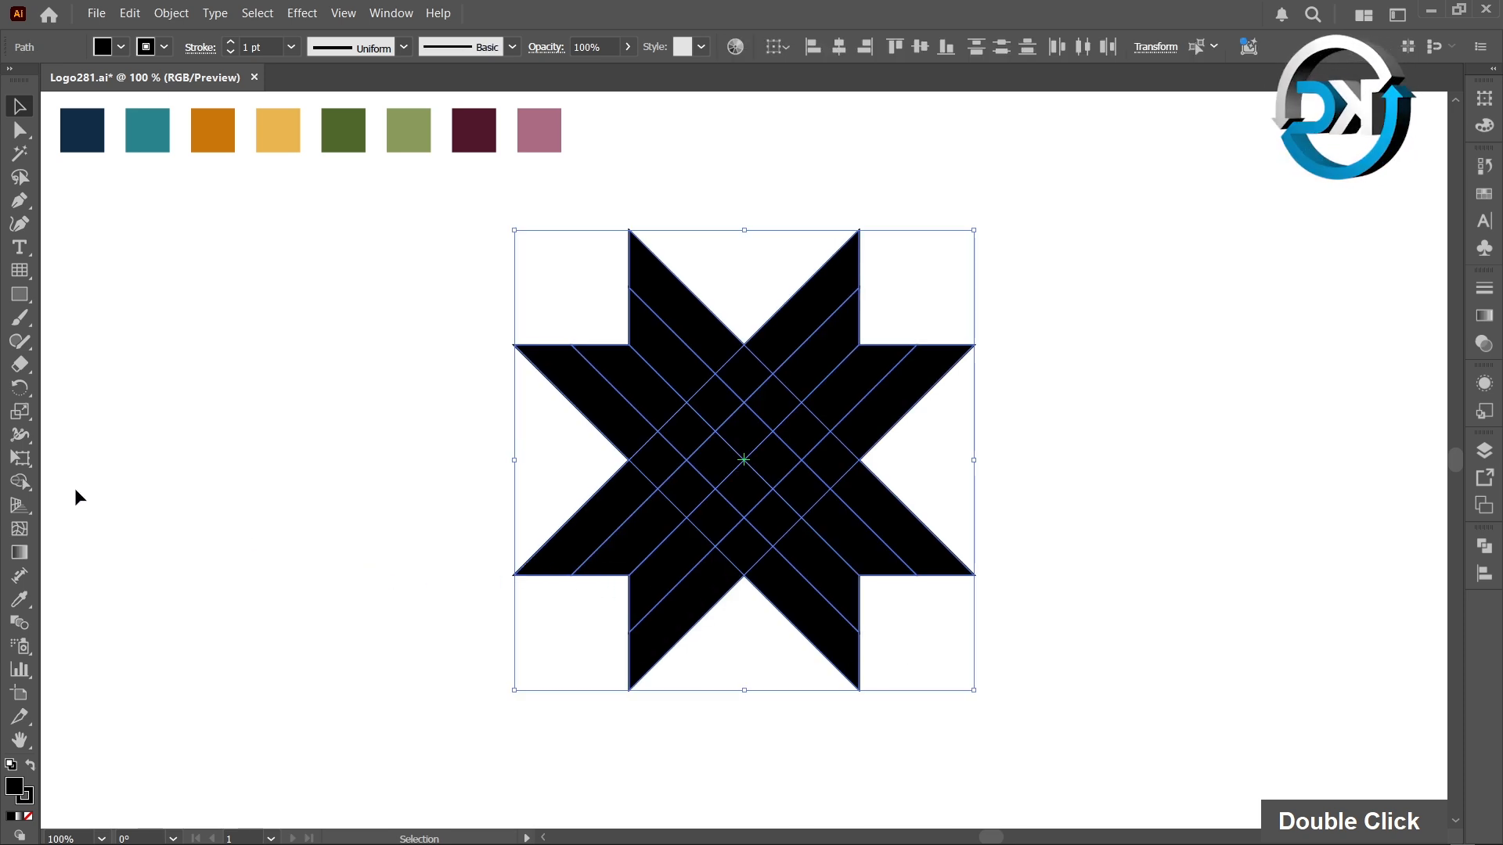
click(21, 482)
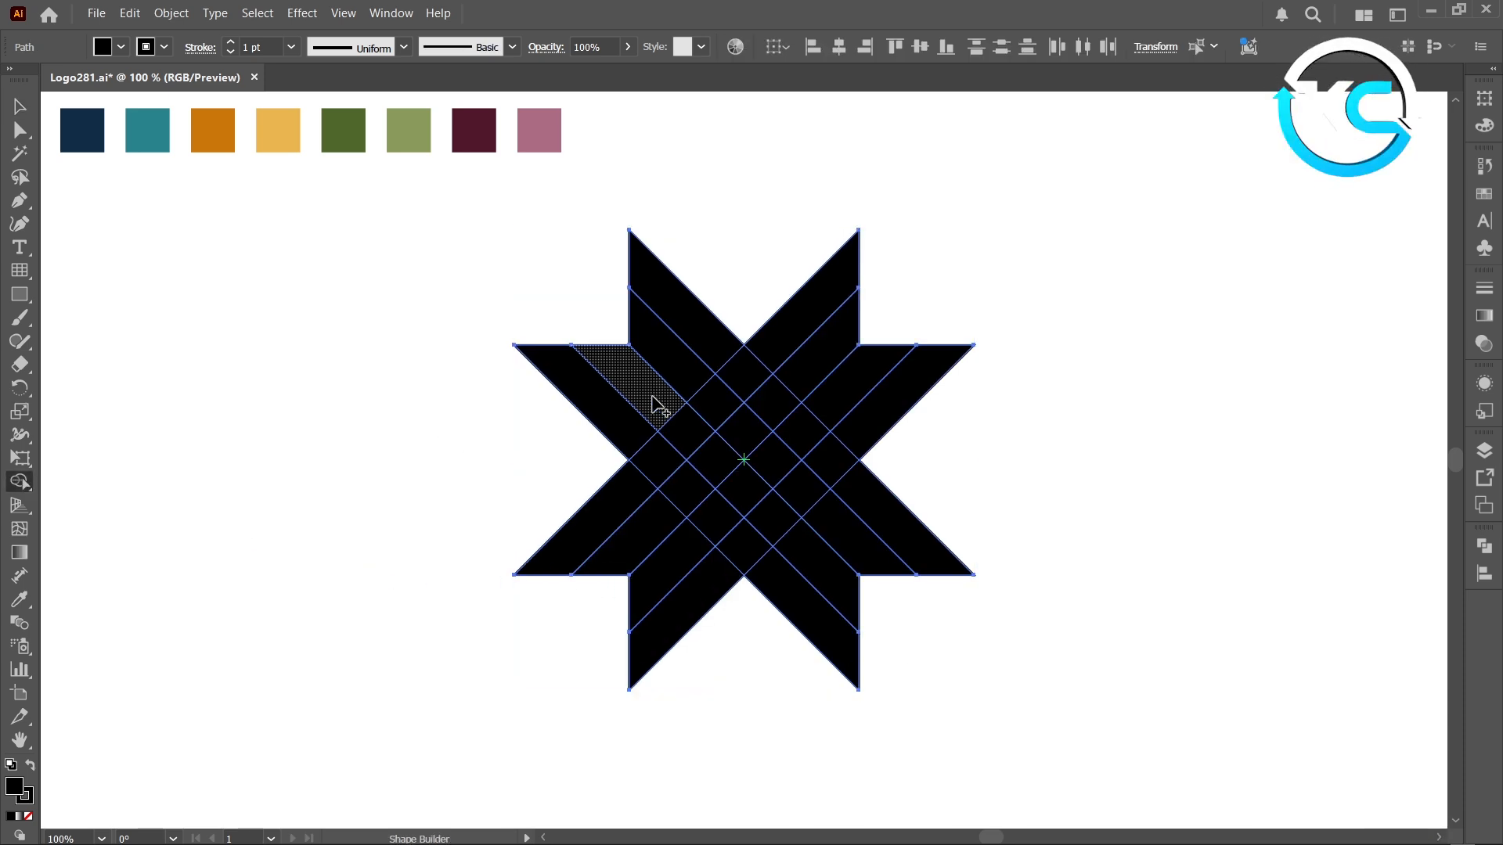
drag(654, 397, 710, 457)
drag(636, 429, 694, 497)
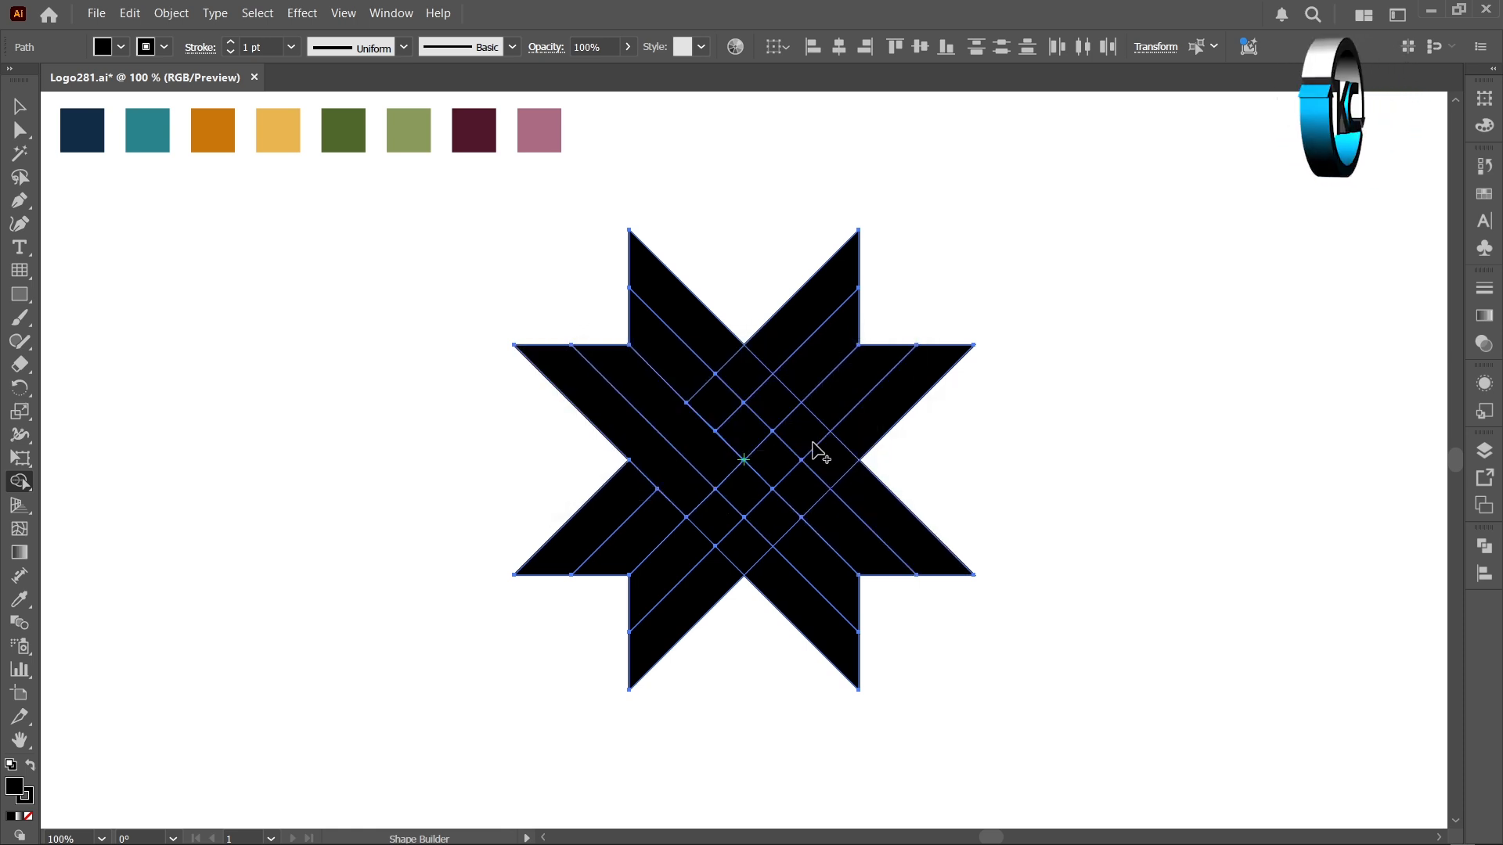
mouse_move(812, 444)
mouse_down()
mouse_move(849, 485)
mouse_move(805, 469)
mouse_up()
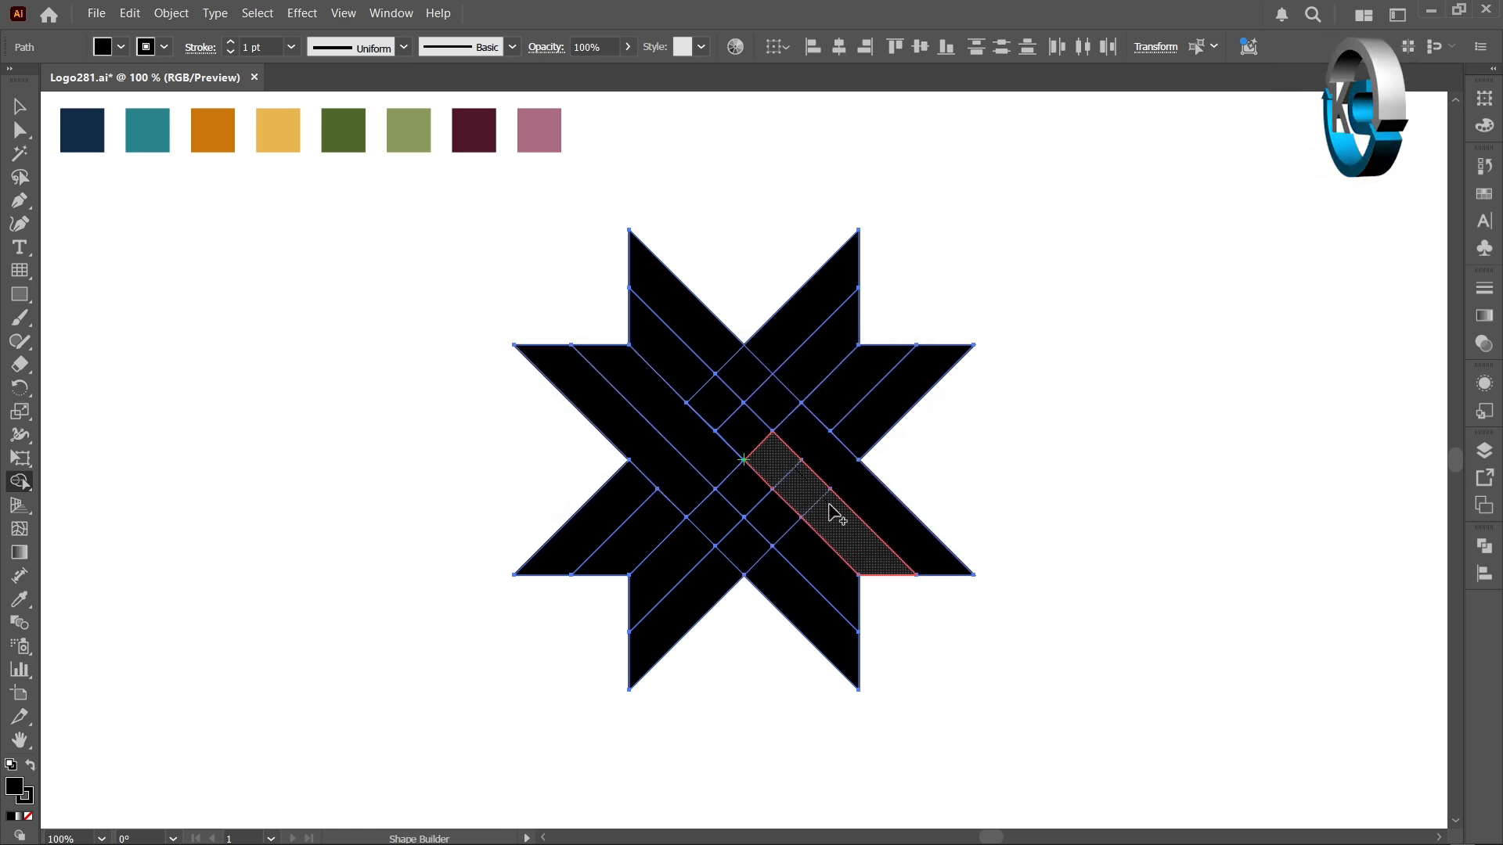
mouse_move(778, 352)
mouse_down()
mouse_move(741, 402)
mouse_move(758, 429)
mouse_move(740, 461)
mouse_up()
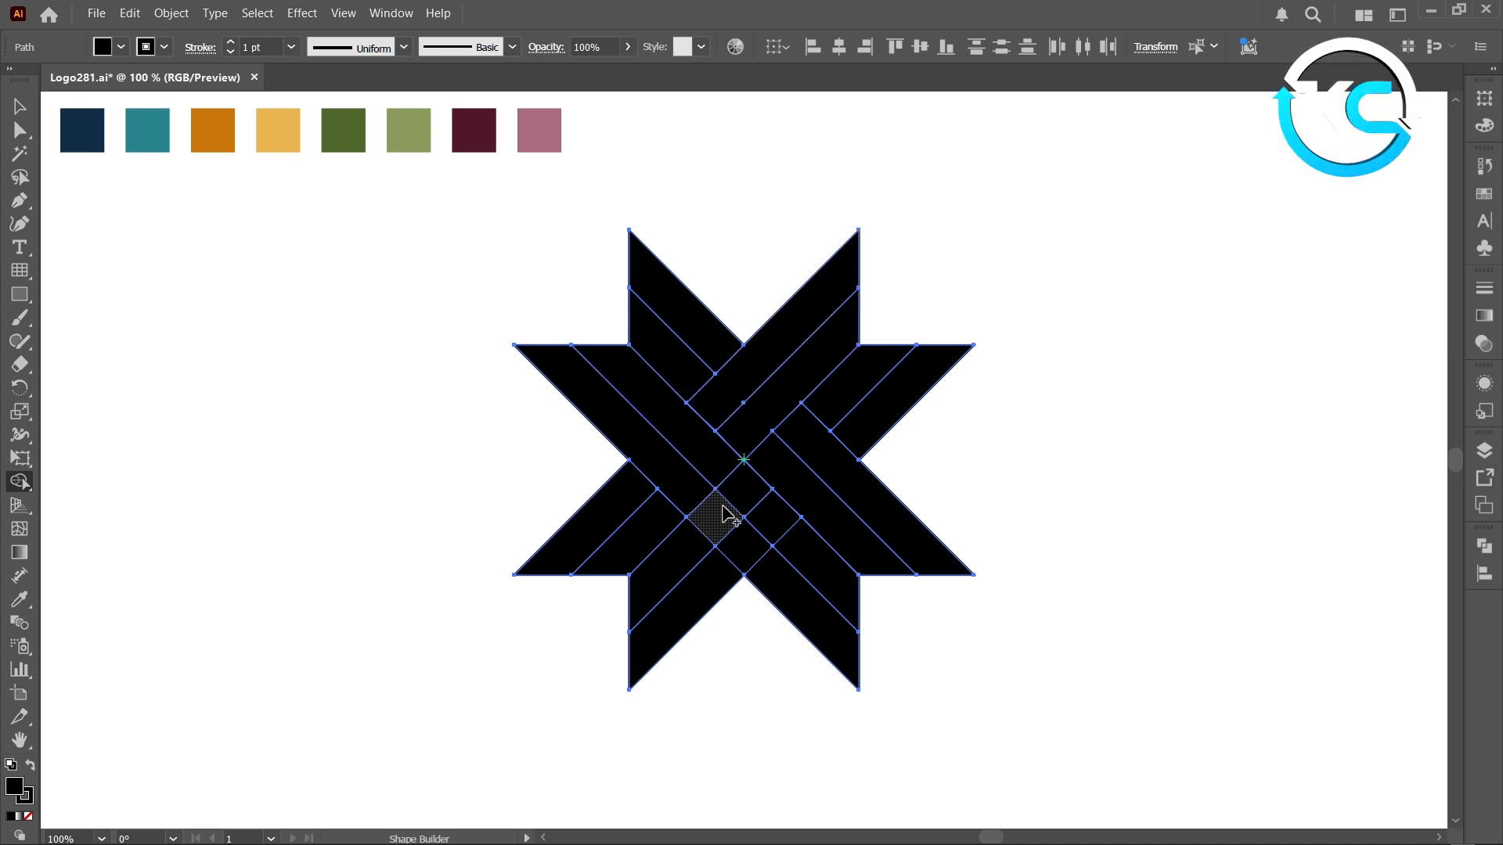
drag(718, 526, 696, 550)
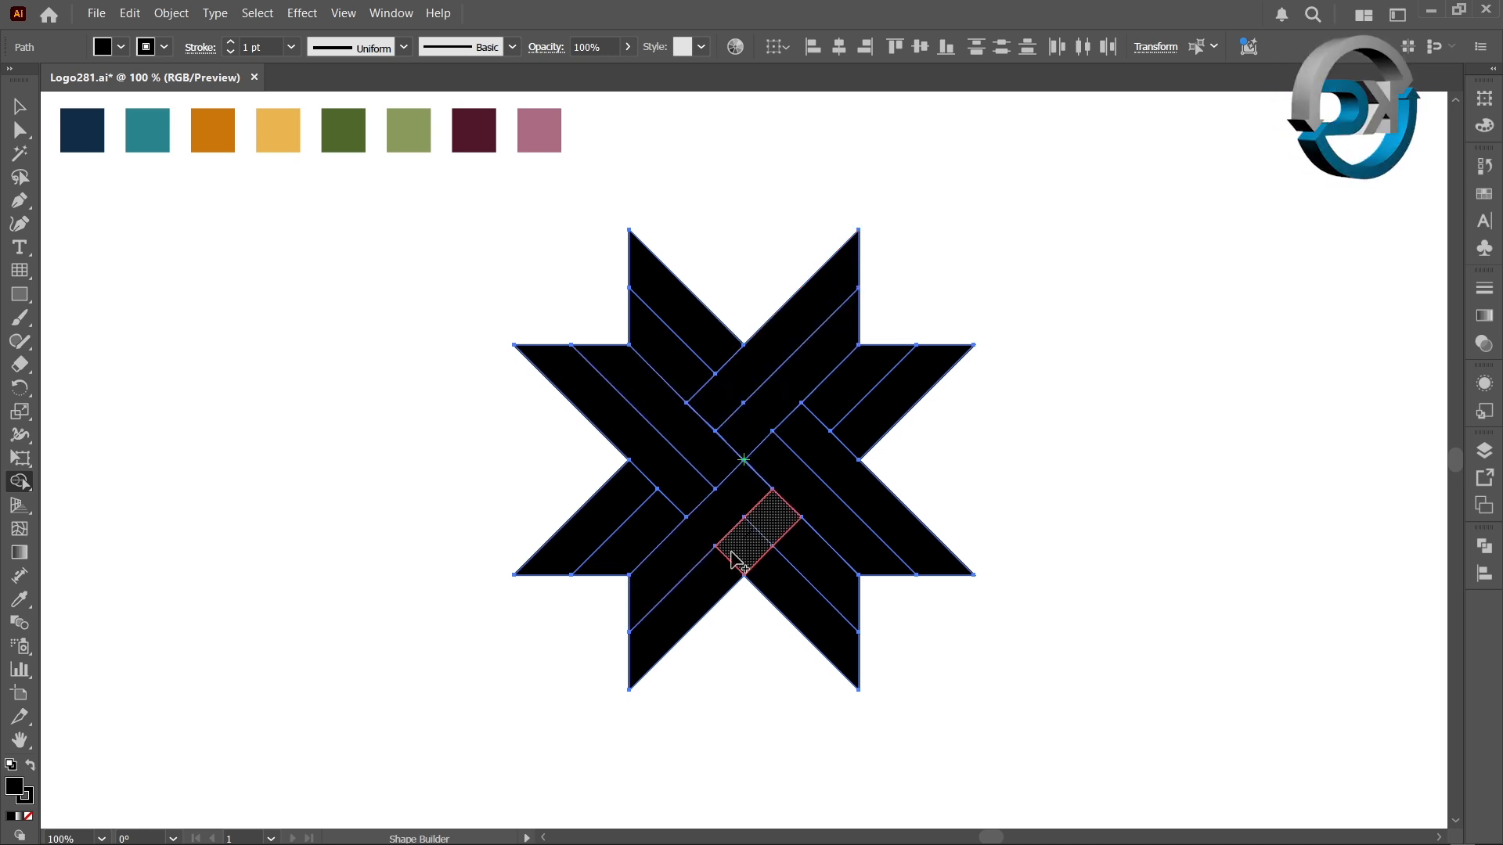
click(721, 577)
click(19, 106)
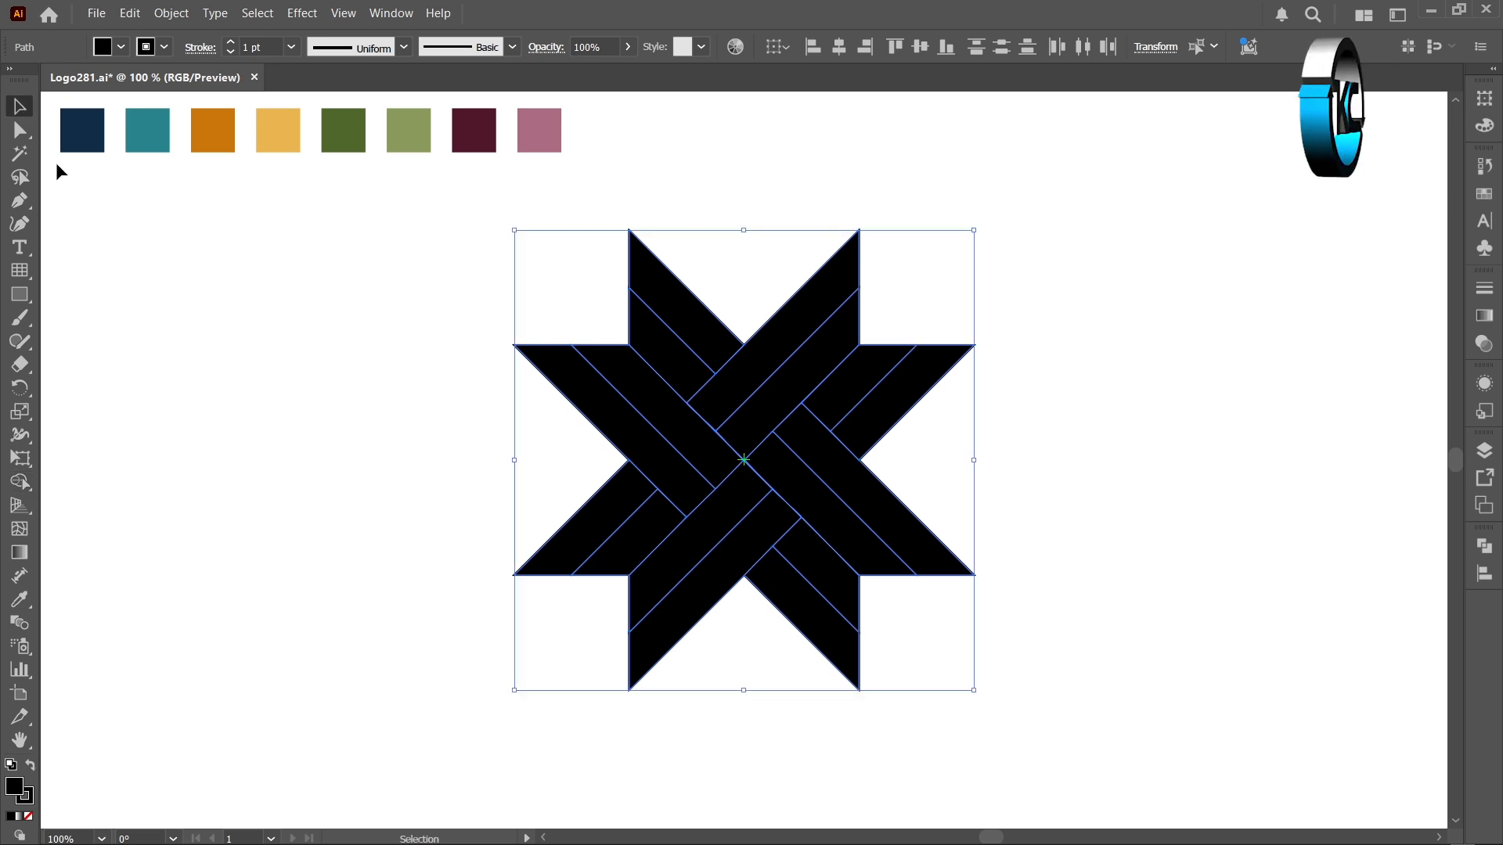
double_click(219, 299)
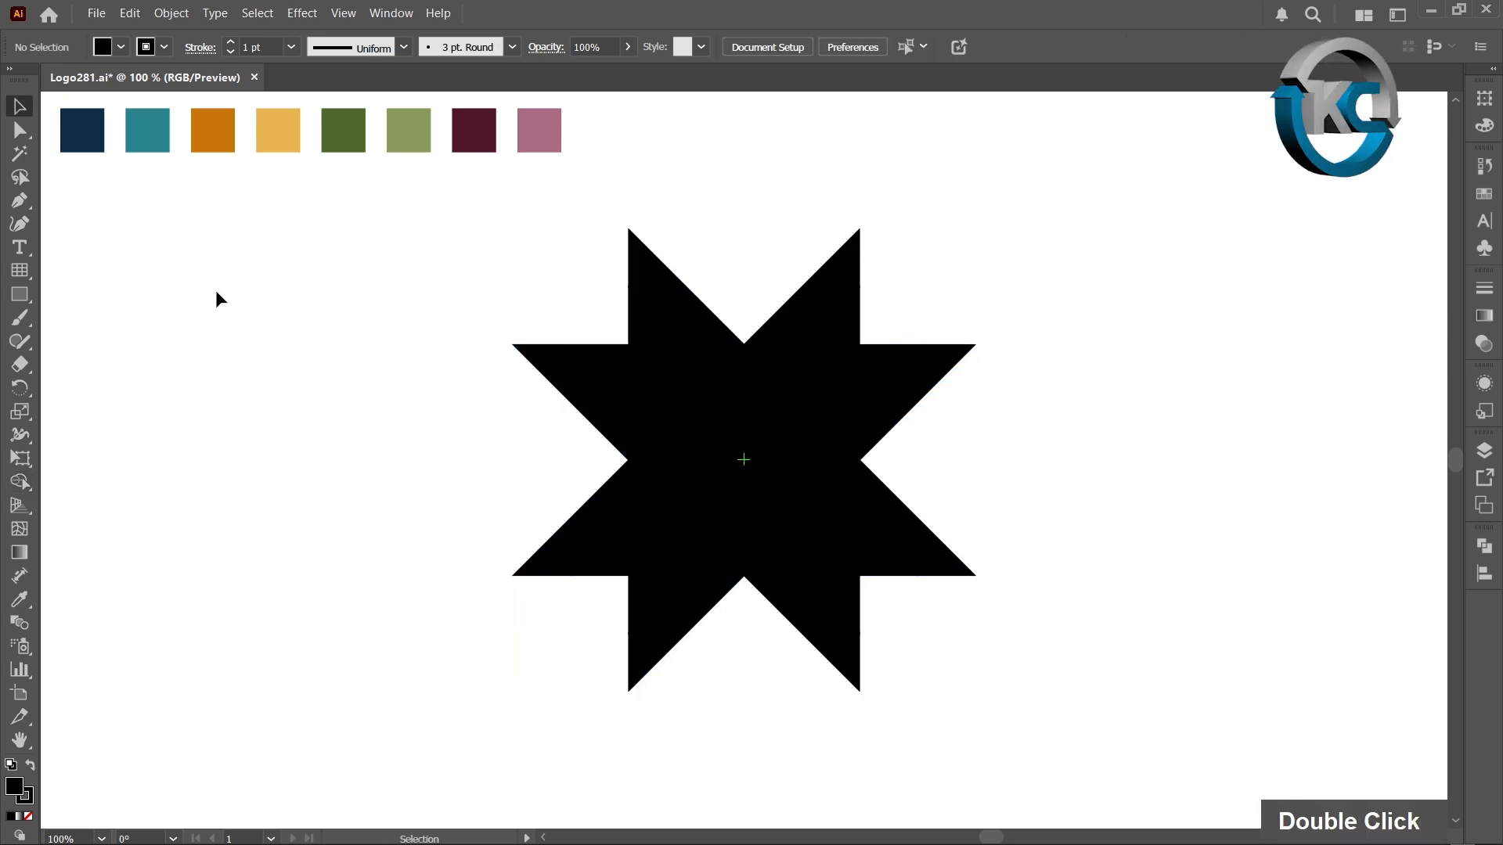
Color the top-left and right-hand lower arms with the Eyedropper, using the navy swatch for outer strips and teal for inner strips.
click(652, 288)
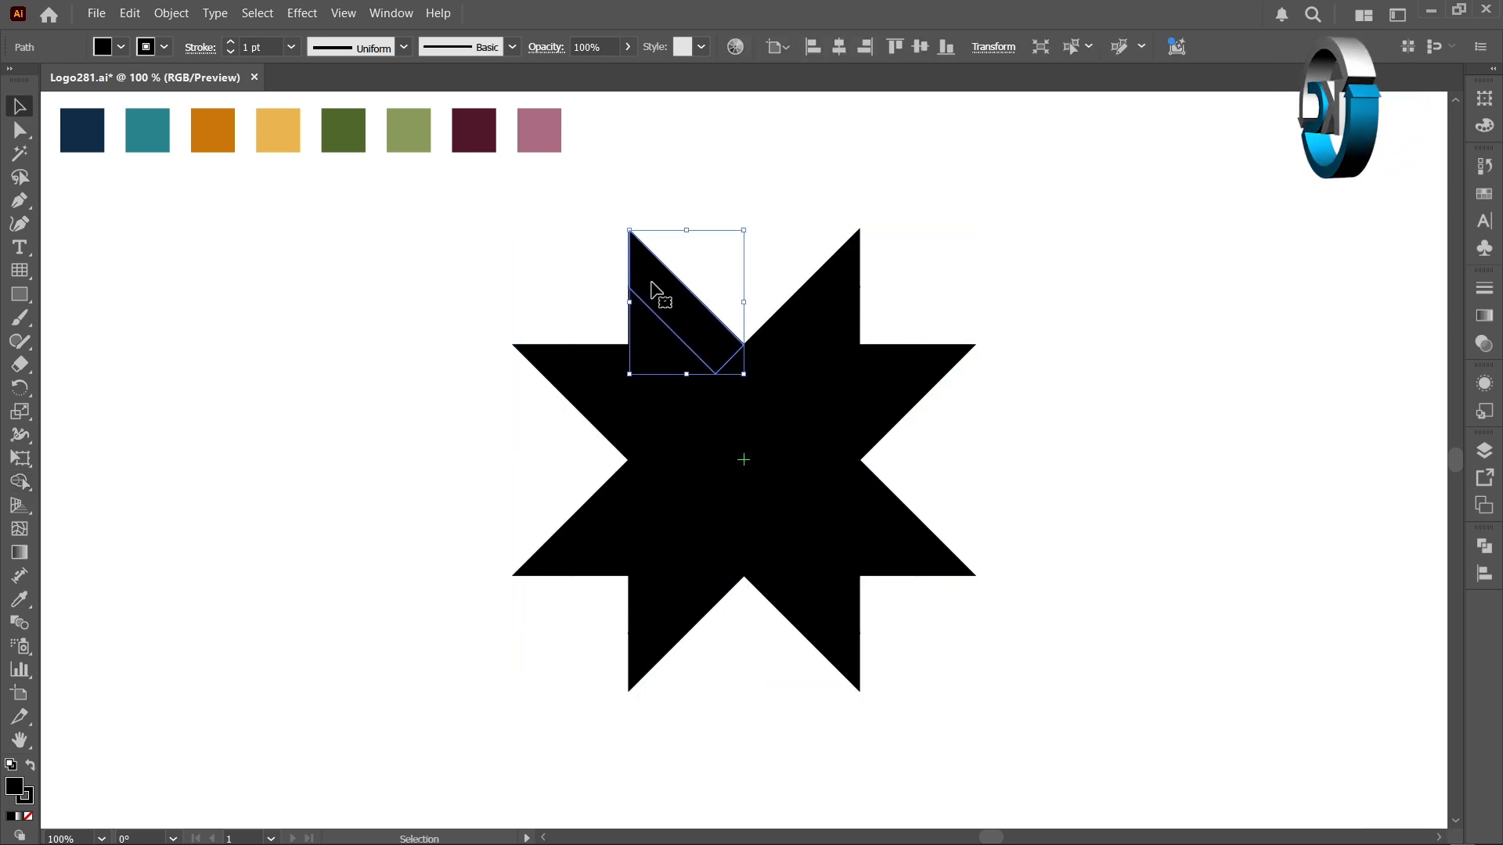
click(31, 602)
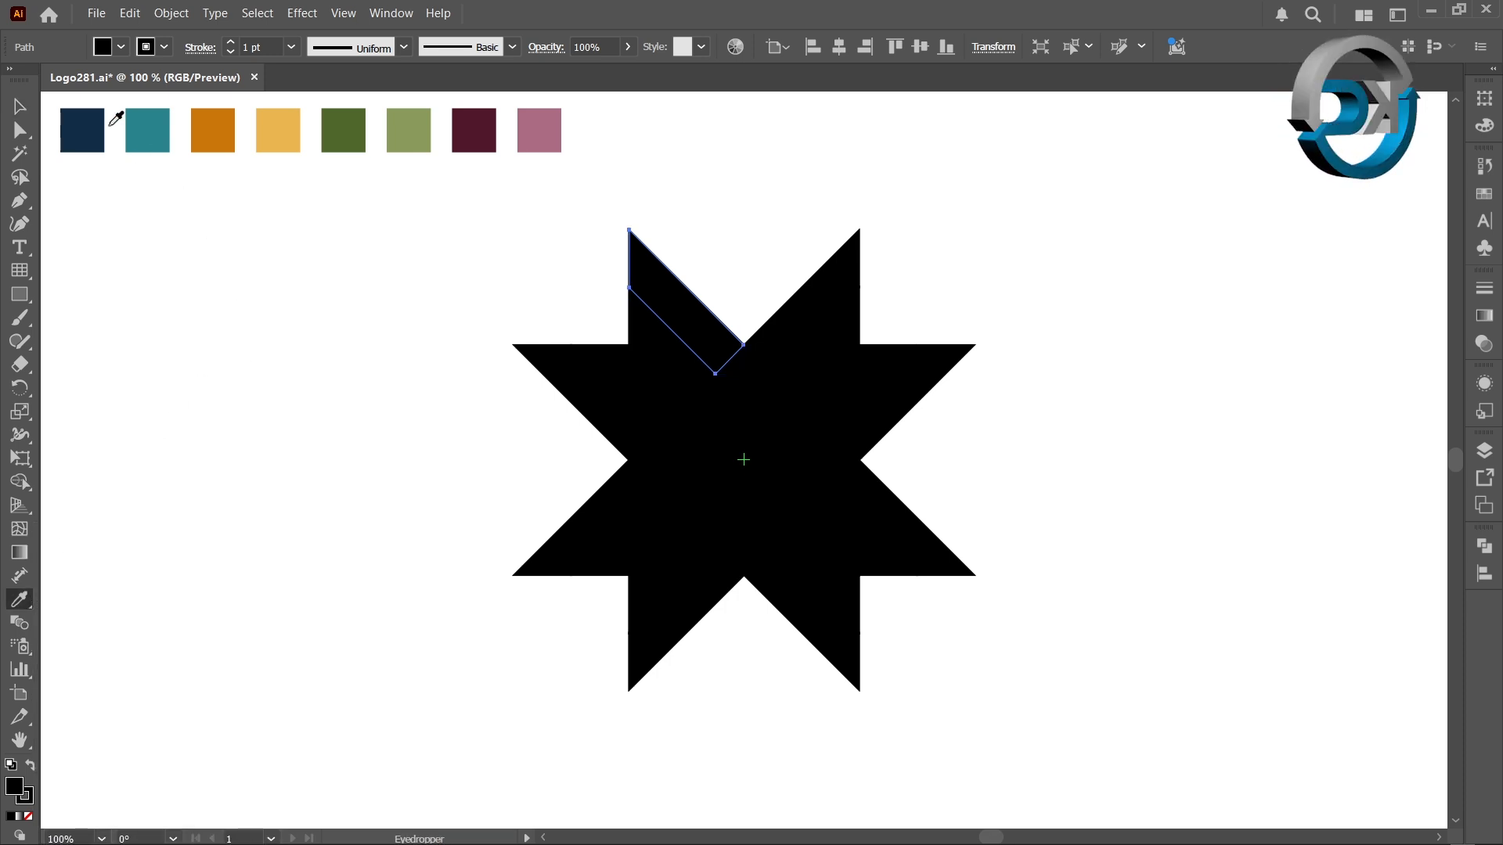
click(78, 130)
ctrl+click(654, 325)
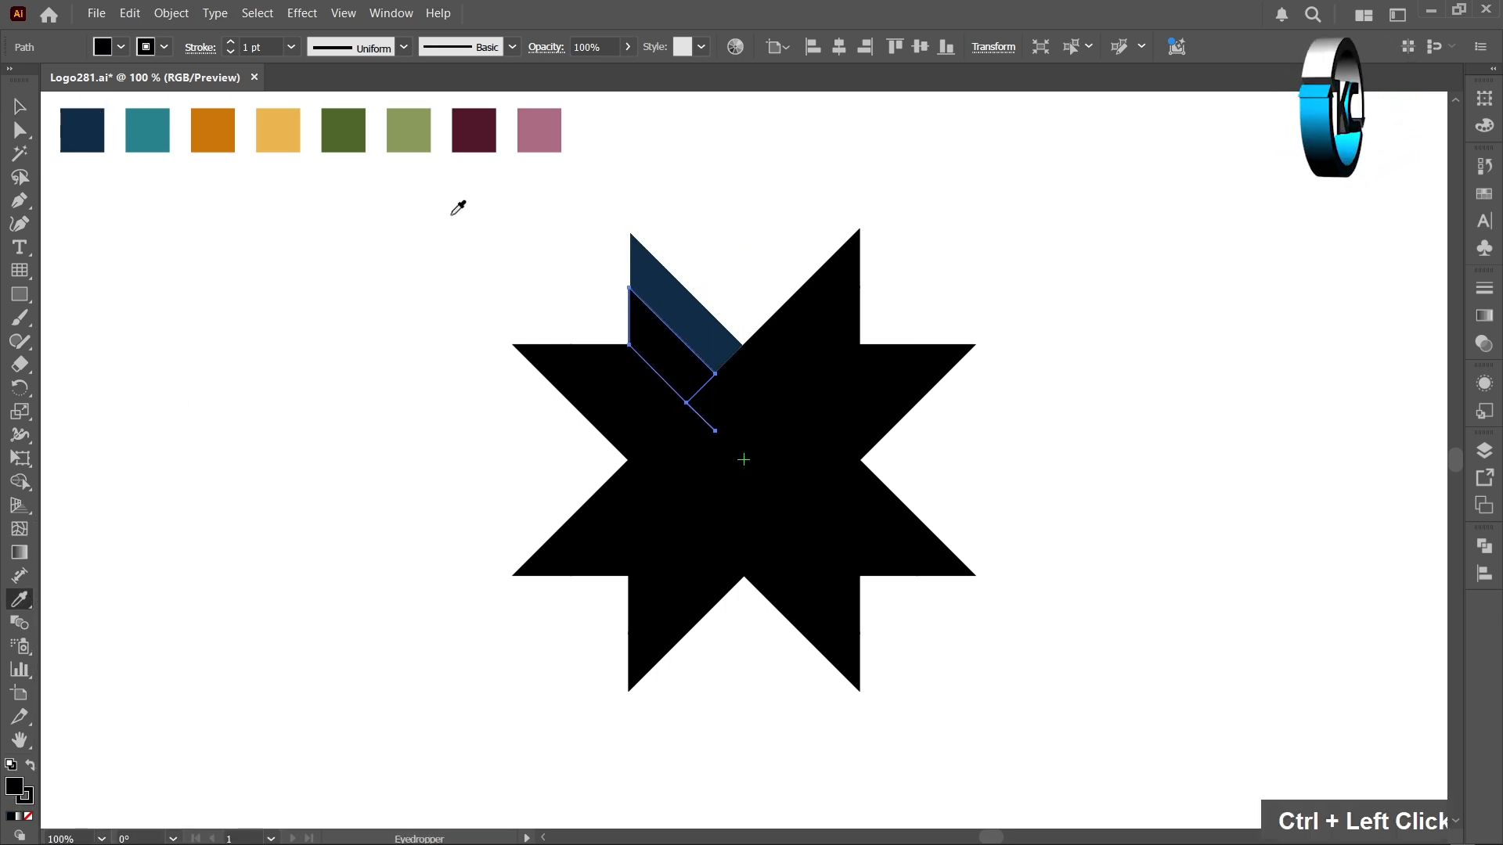
click(166, 139)
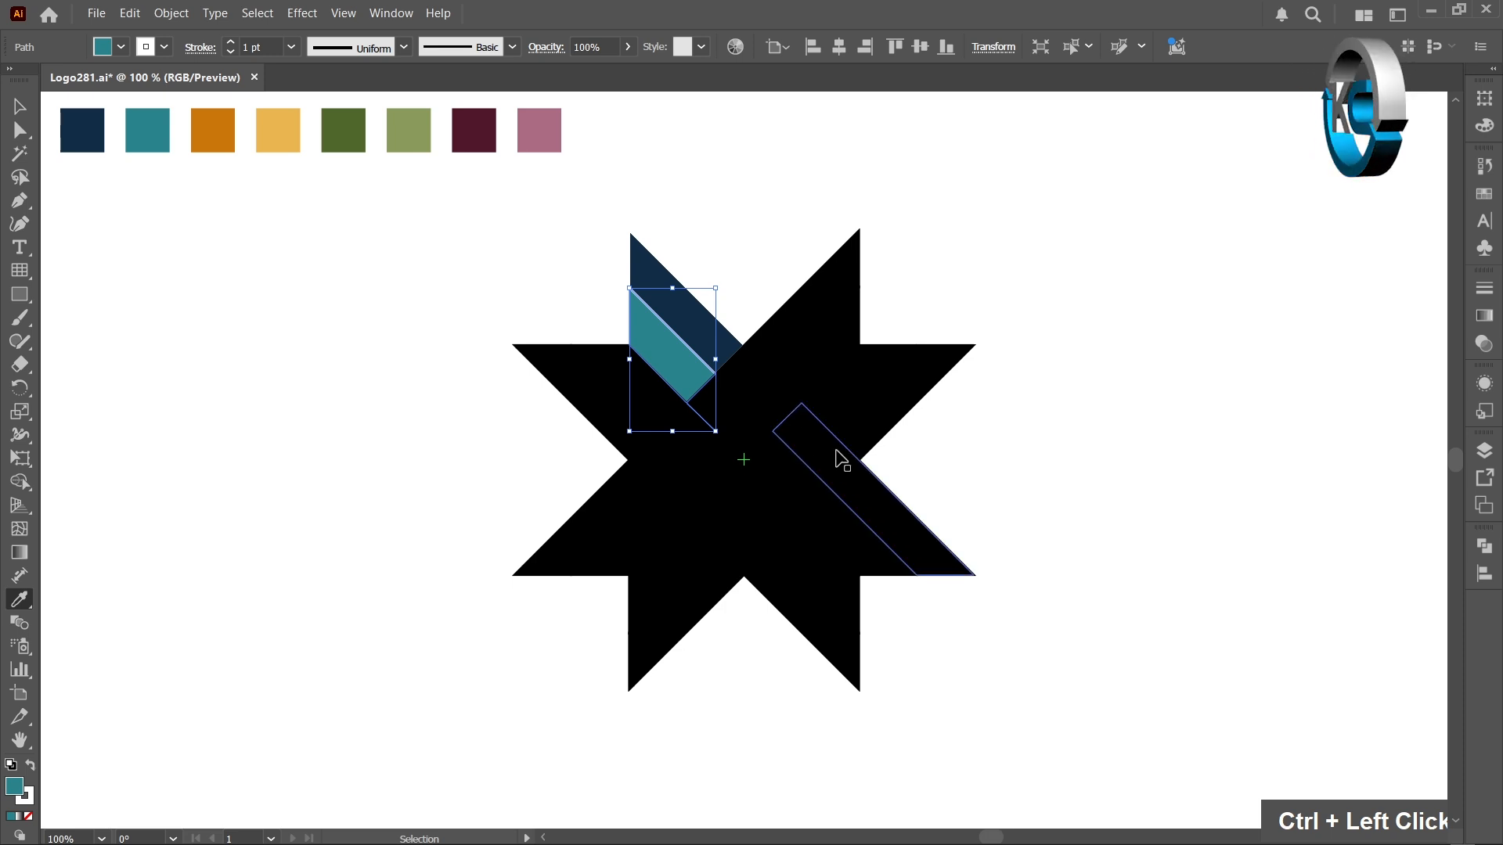
ctrl+click(859, 475)
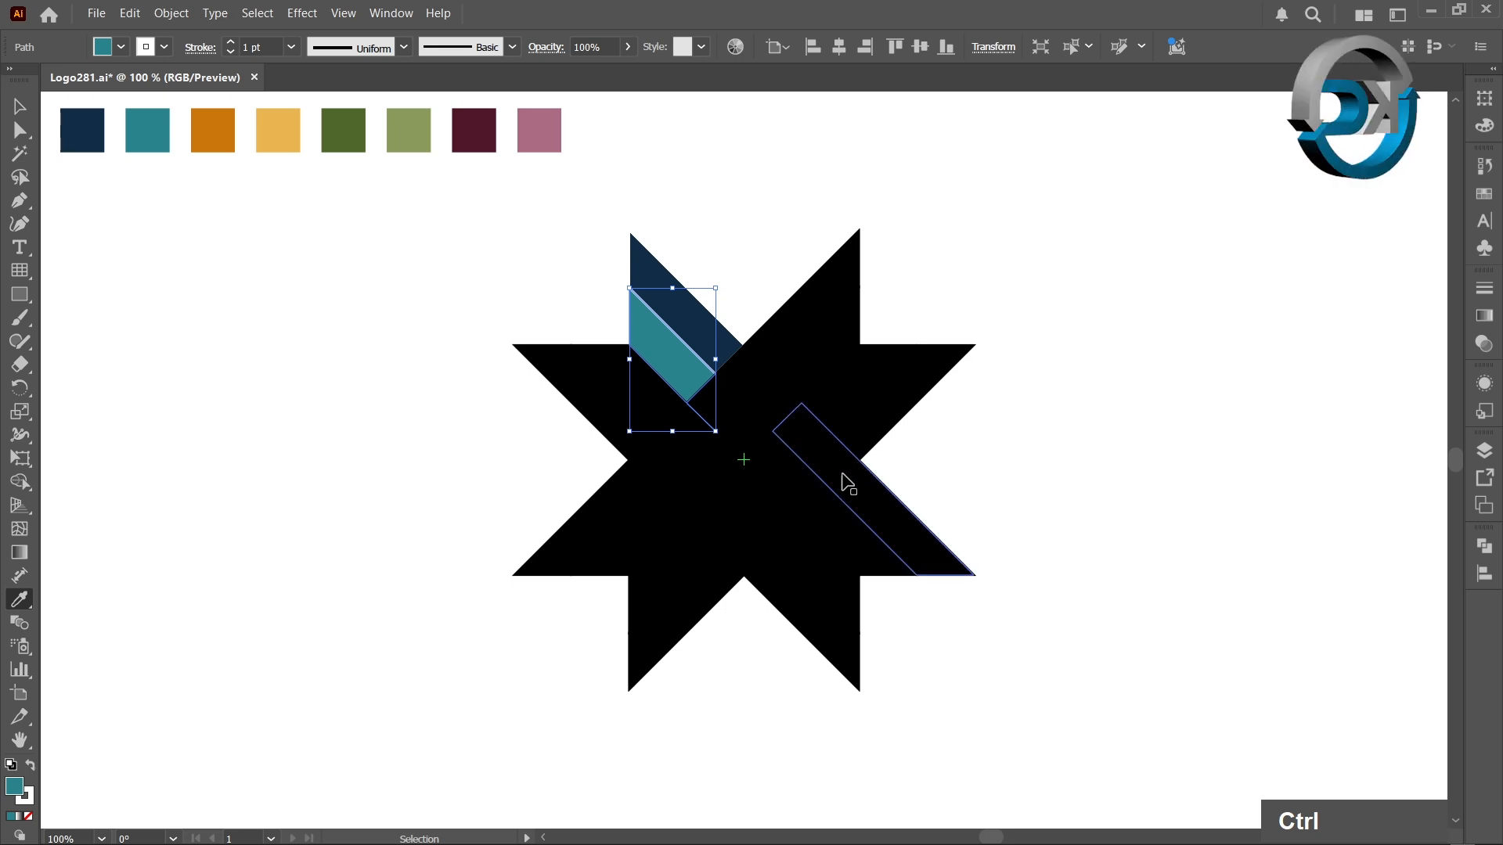
click(726, 336)
ctrl+click(794, 468)
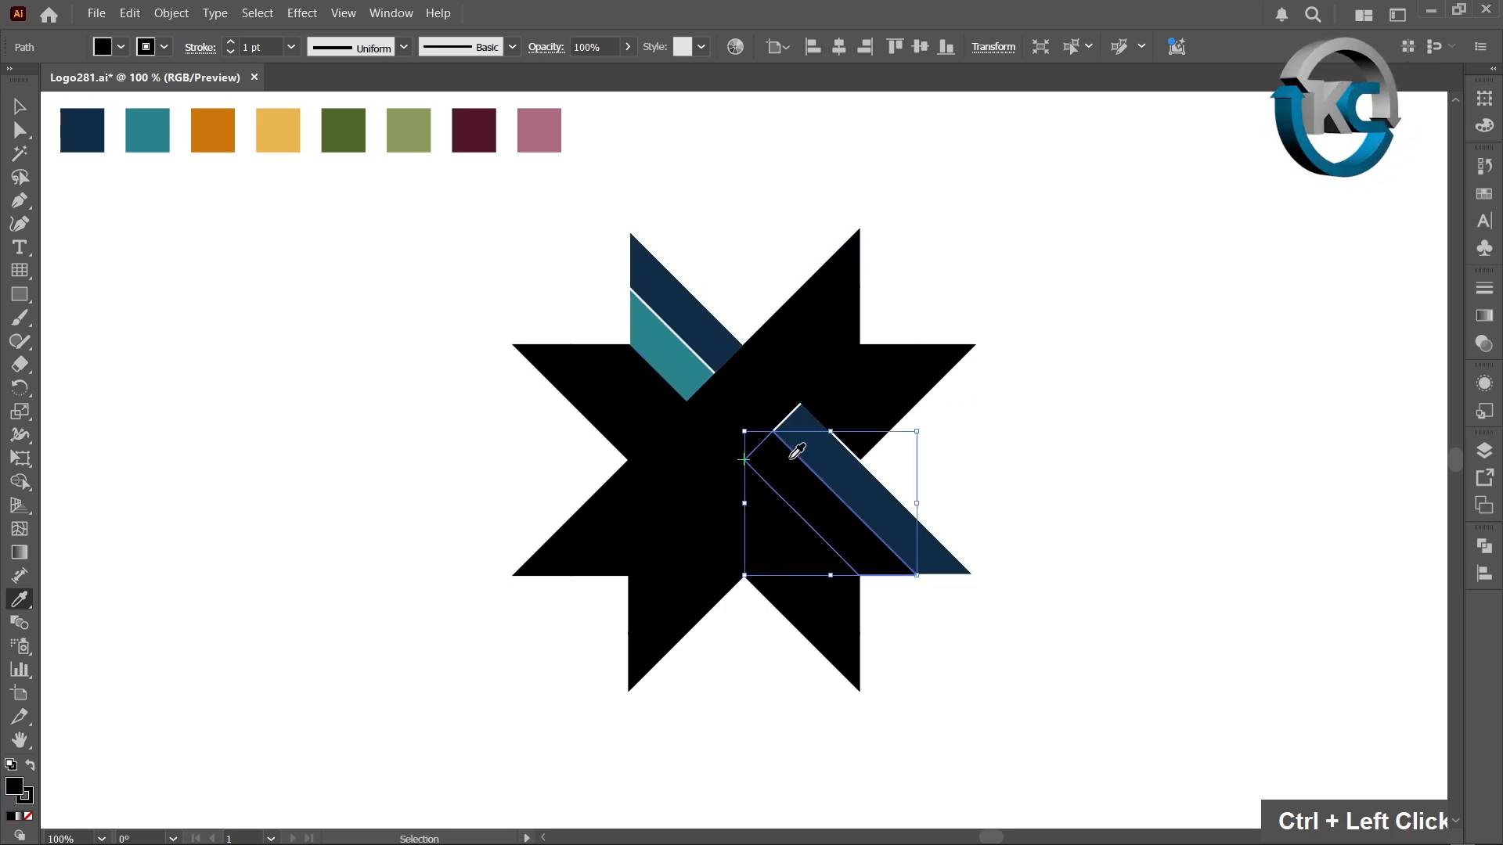
click(704, 369)
Color the left upper arm and the bottom-right arm with the Eyedropper, using pink for inner strips and maroon for outer strips.
ctrl+click(661, 396)
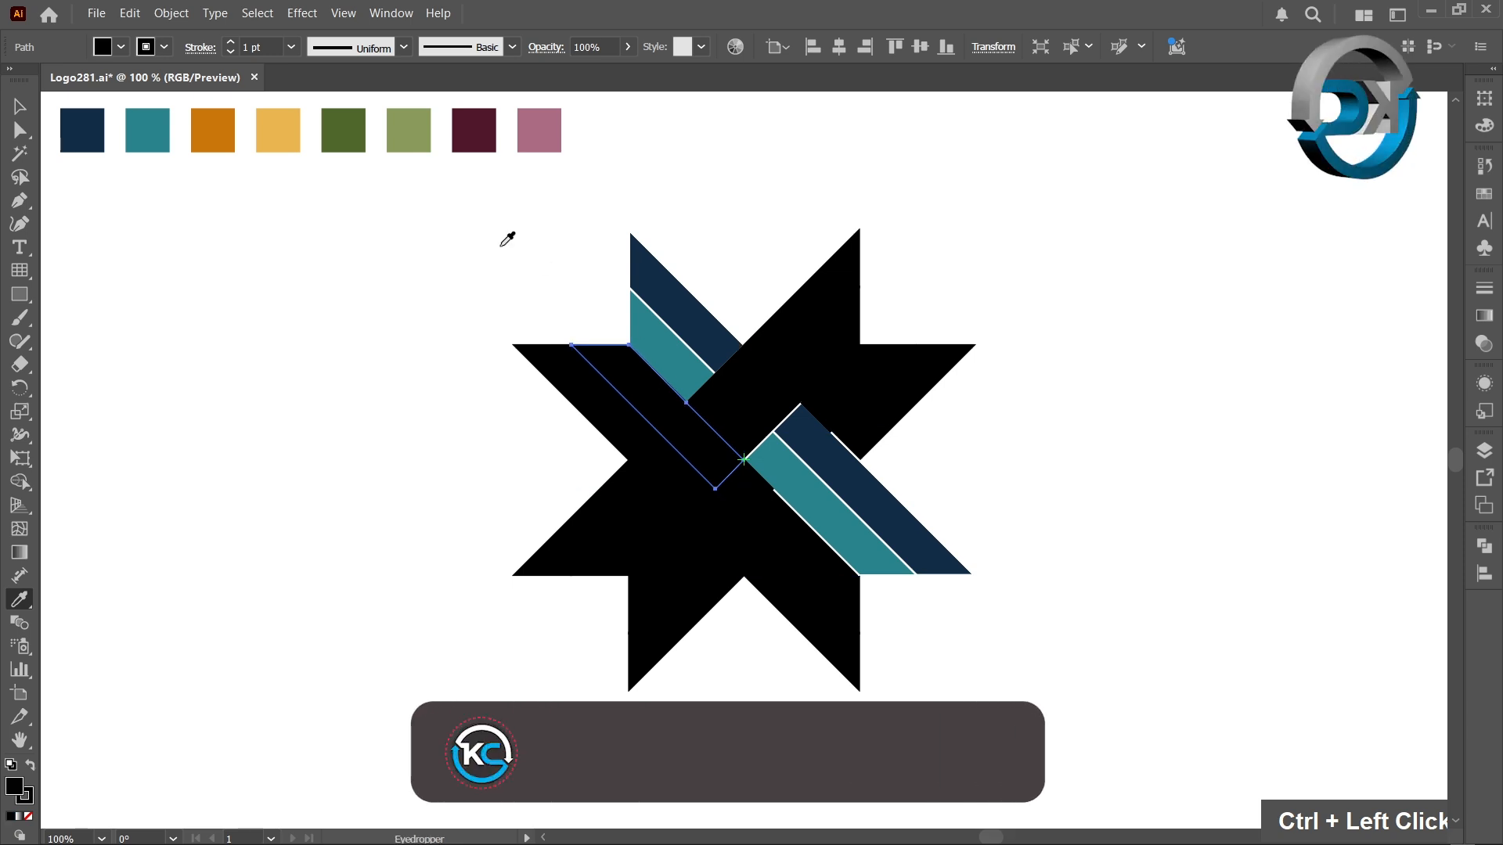
click(541, 129)
ctrl+click(562, 378)
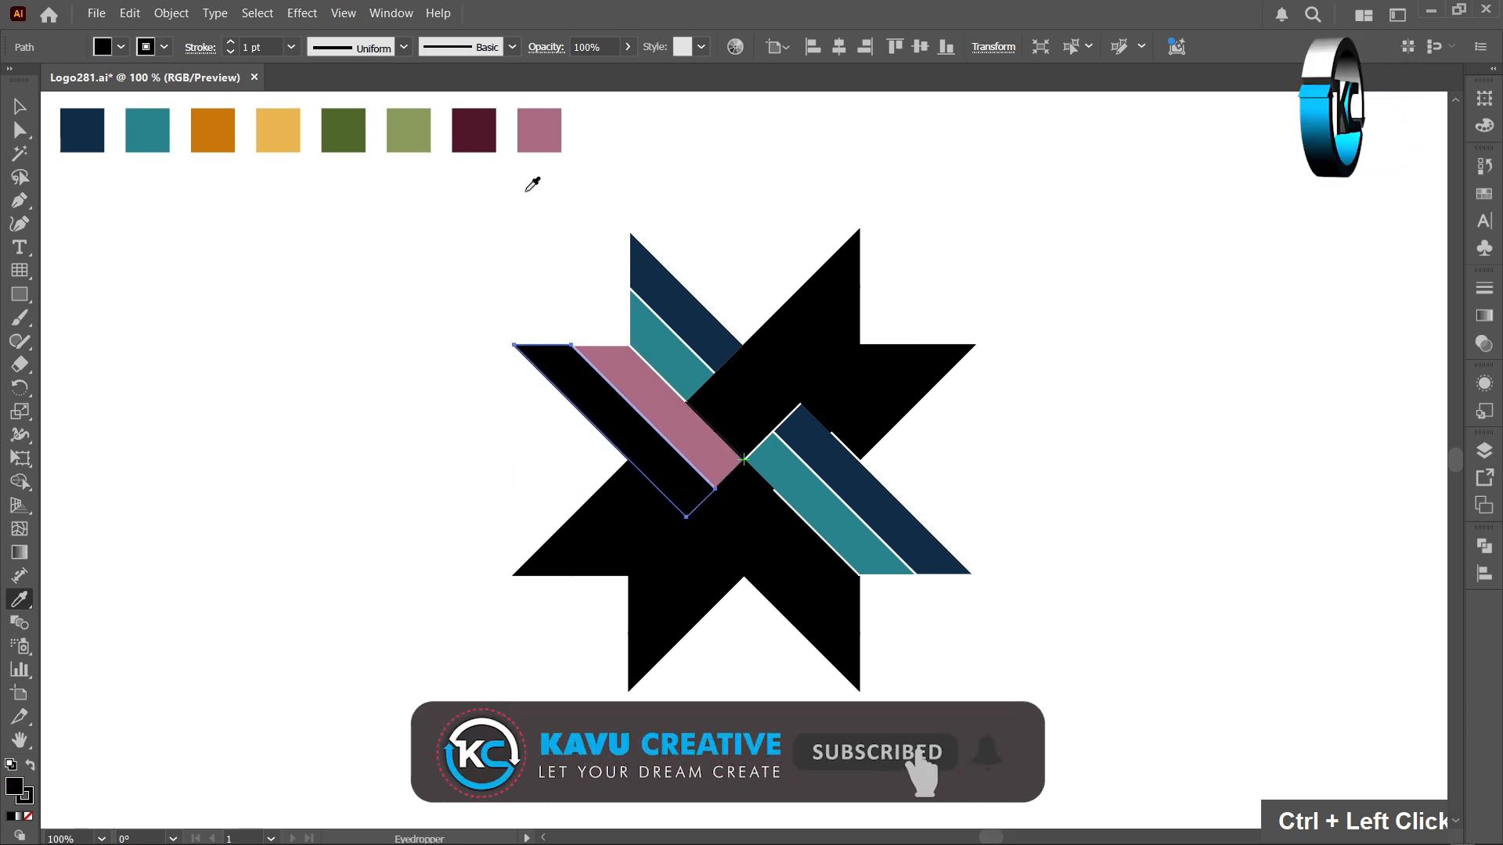
click(475, 139)
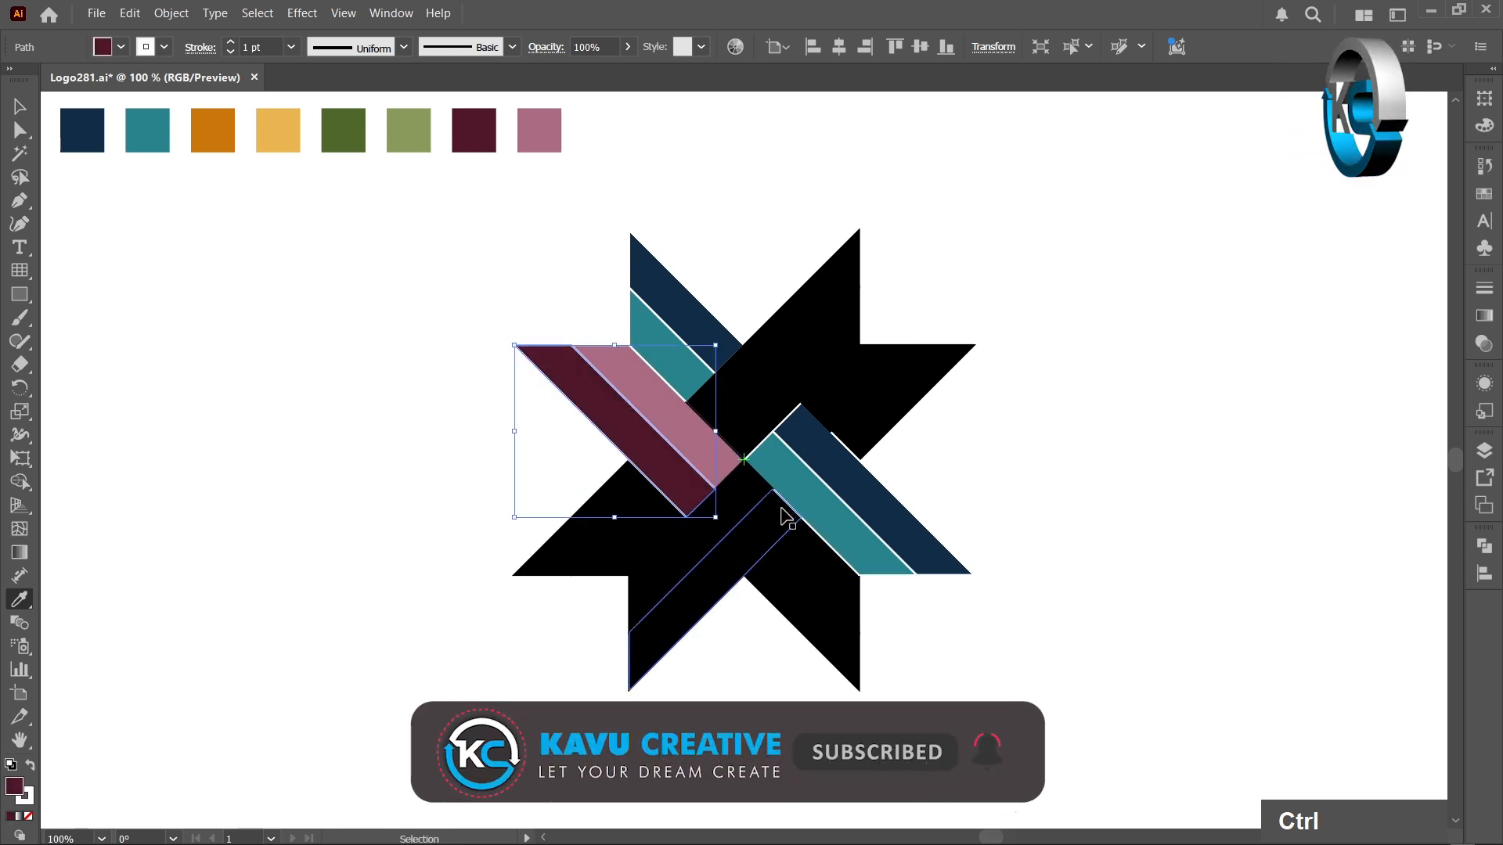
ctrl+click(810, 548)
click(721, 470)
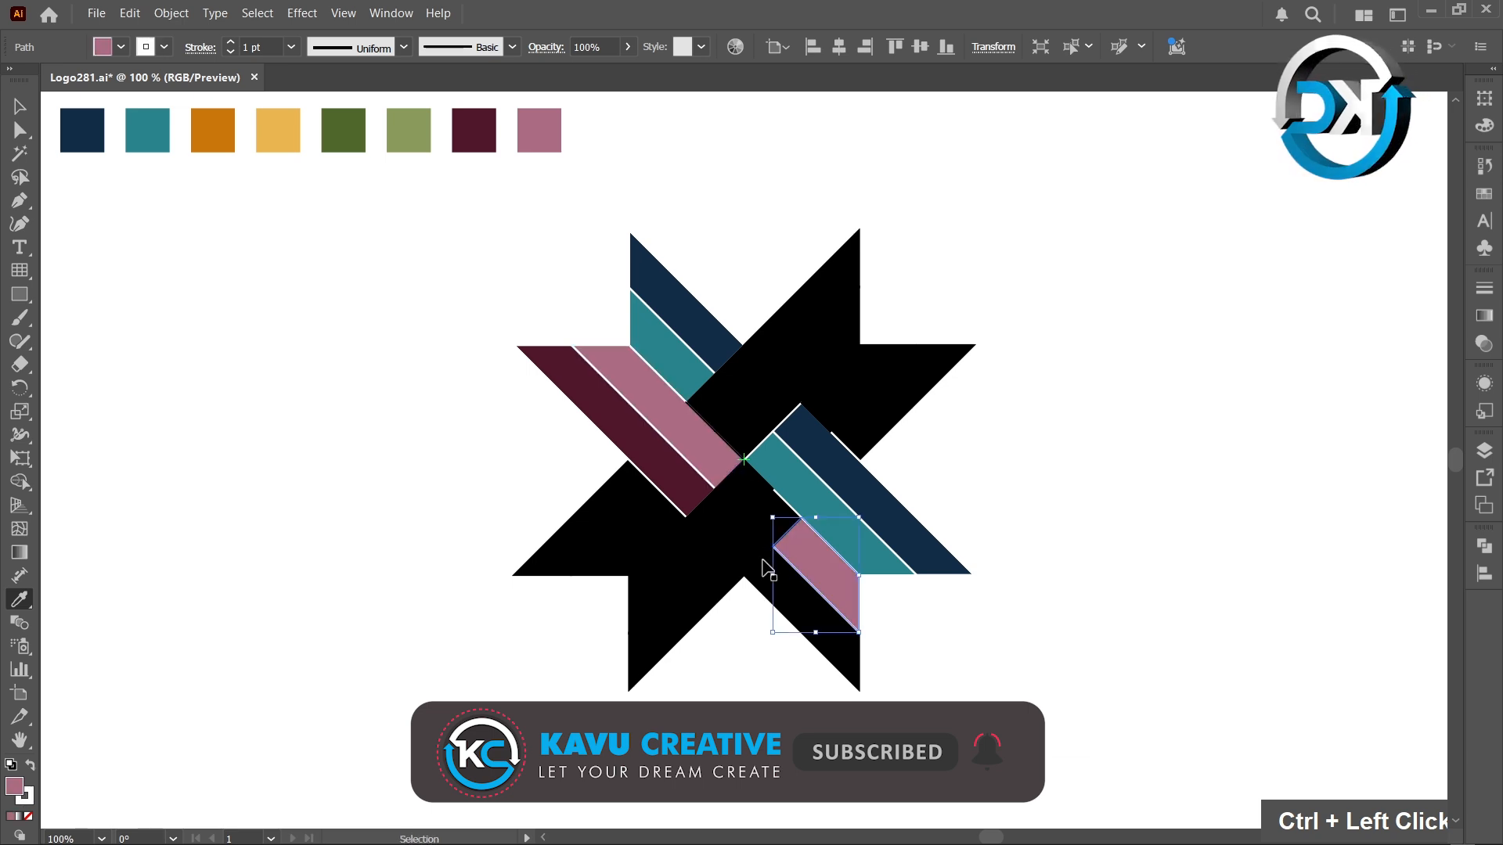
ctrl+click(807, 626)
click(699, 479)
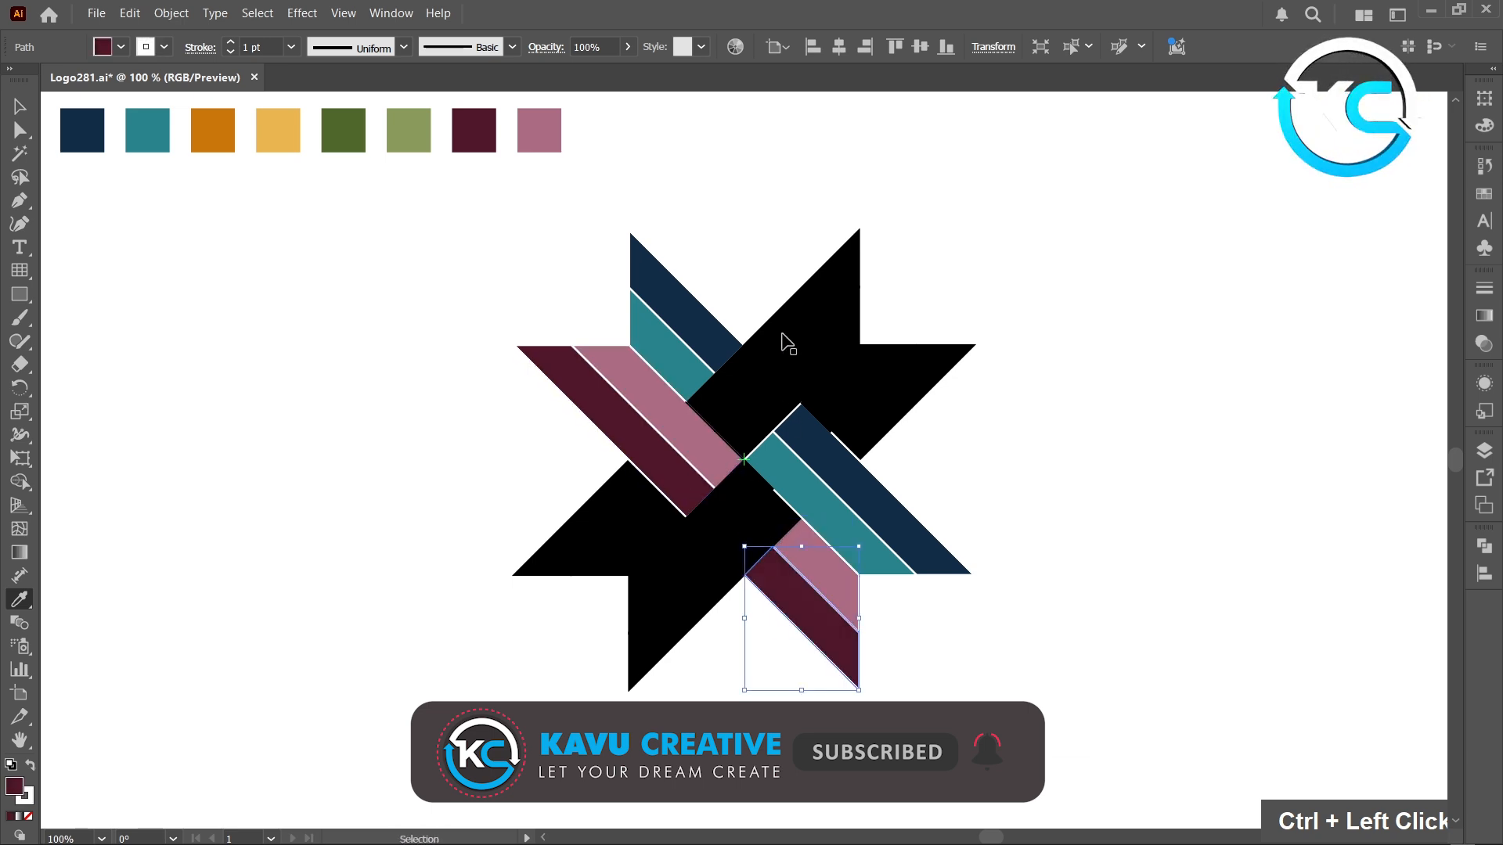
Color the top-right arm and the left lower arm with the Eyedropper, using orange for outer strips and light yellow-orange for inner strips.
ctrl+click(782, 332)
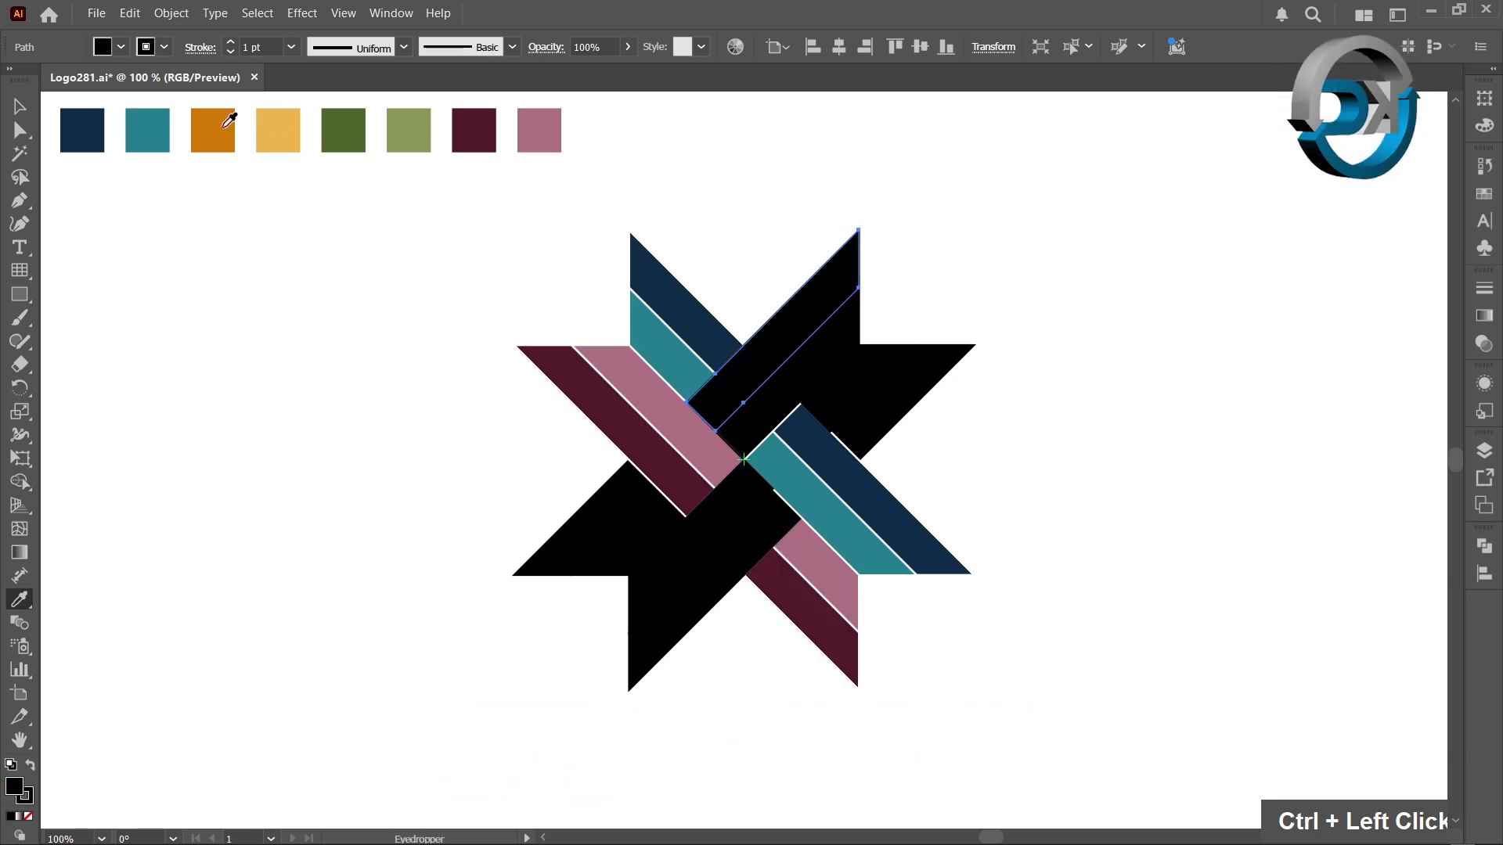
click(222, 128)
ctrl+click(818, 358)
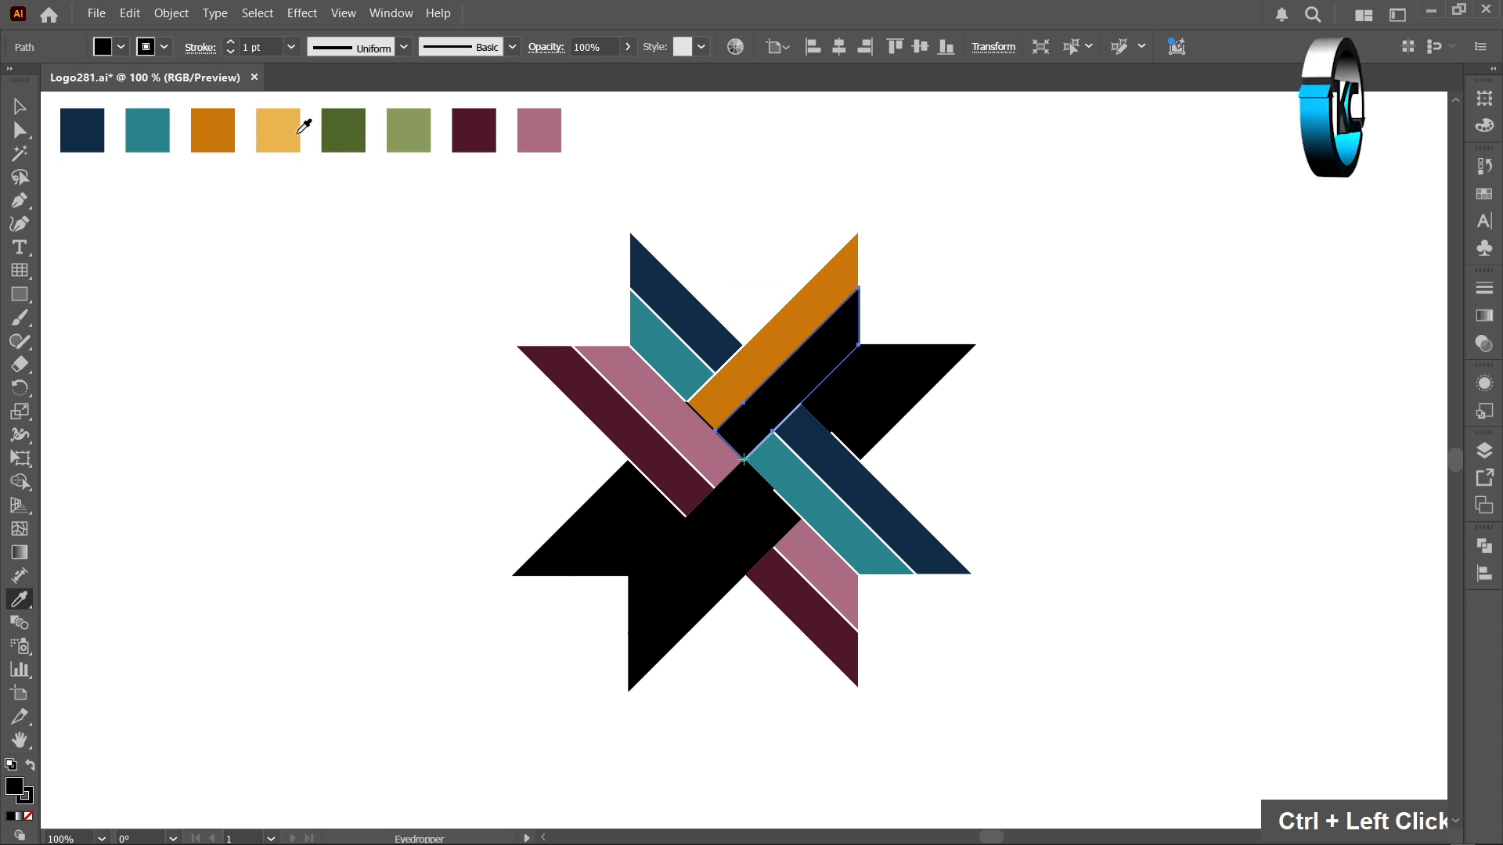
click(291, 131)
ctrl+click(587, 516)
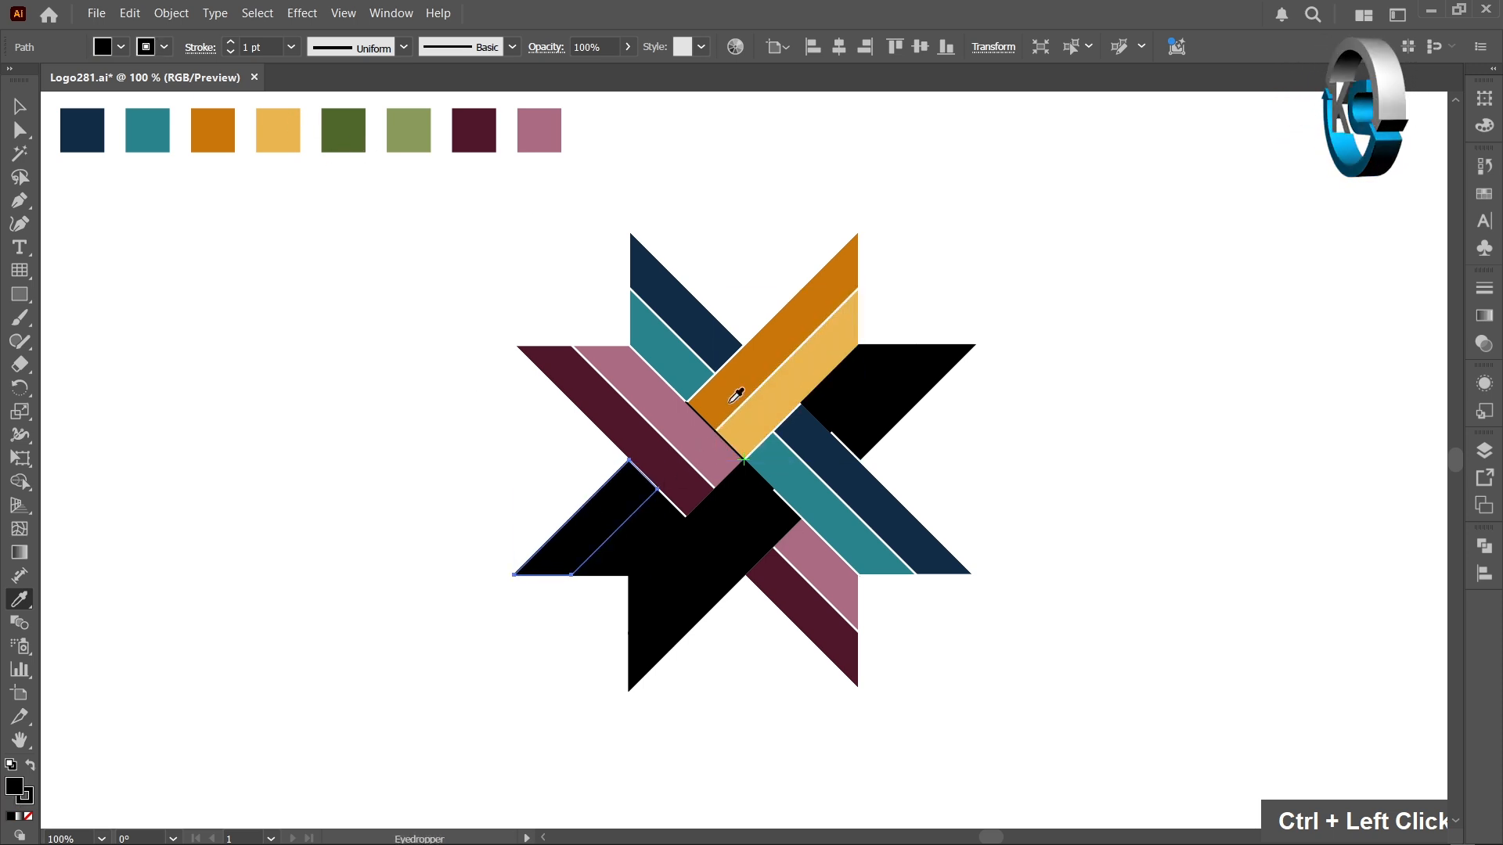
click(738, 389)
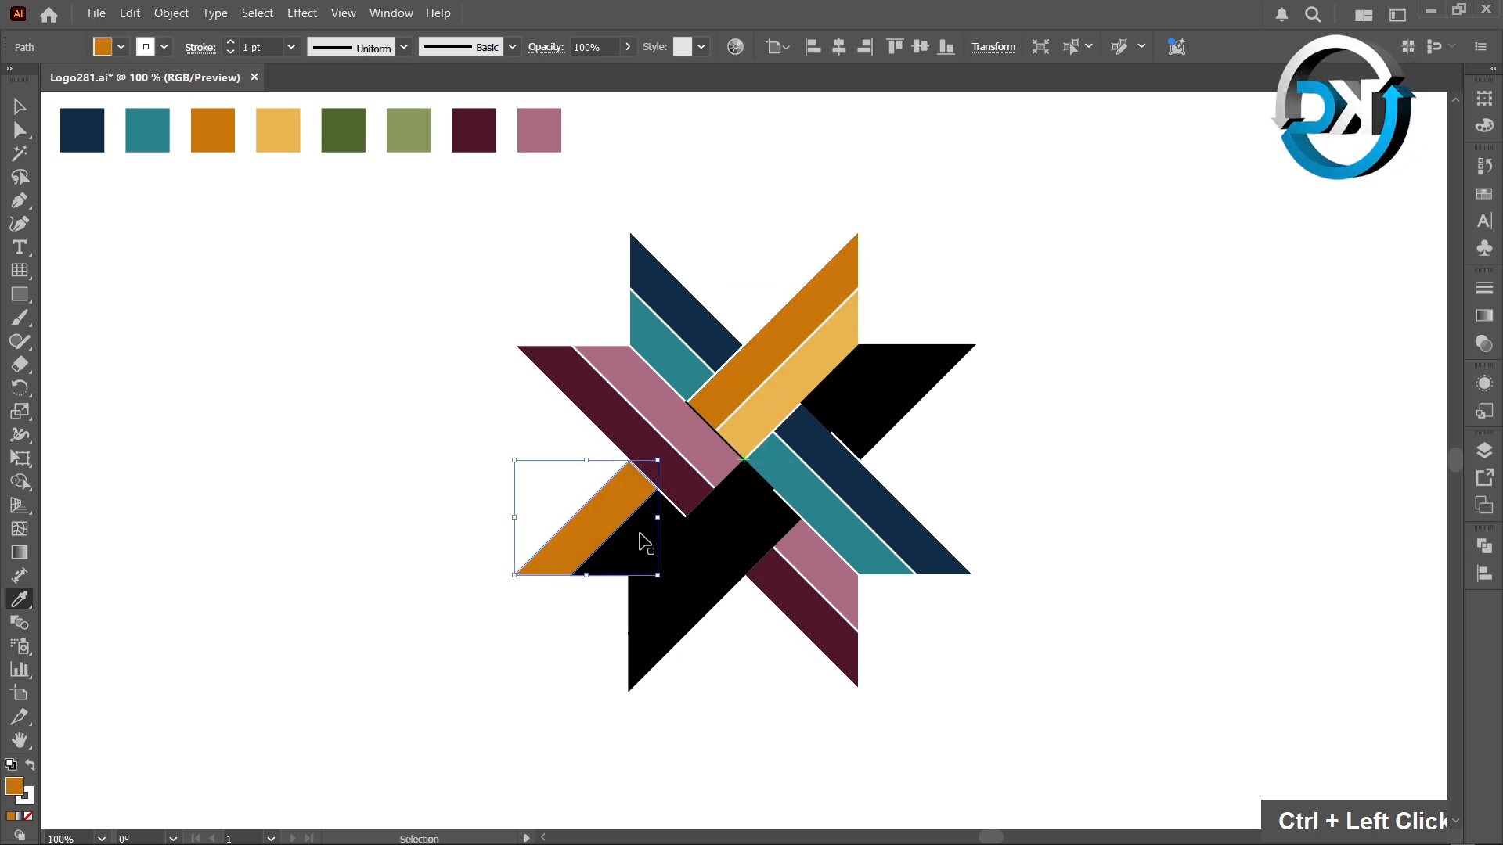
ctrl+click(649, 540)
click(758, 430)
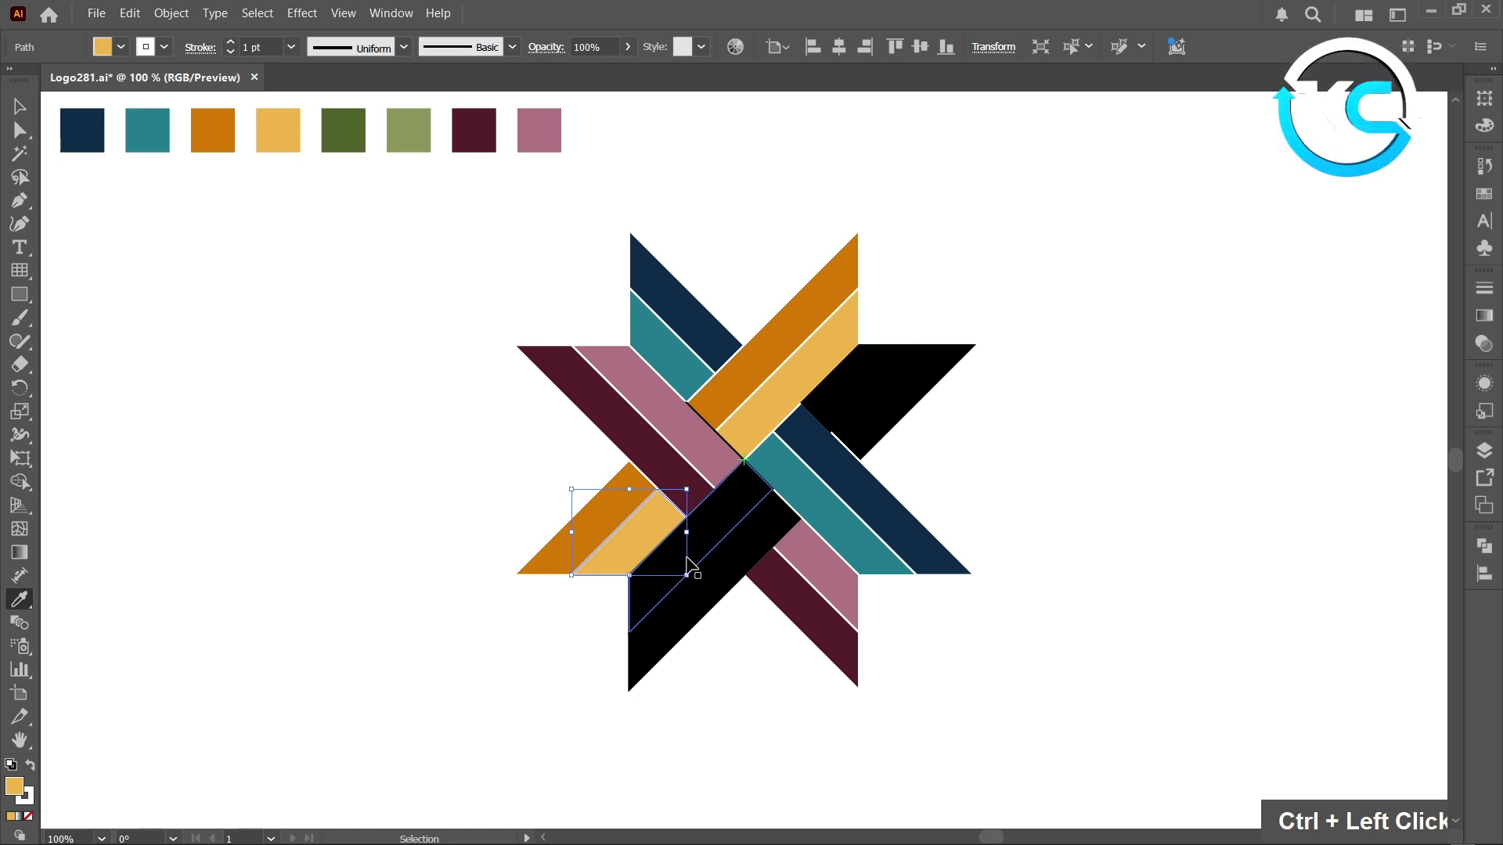
Color the bottom-left arm and the right upper arm with the Eyedropper, using light green for inner strips and dark green for outer strips, and deselect.
ctrl+click(688, 539)
click(423, 130)
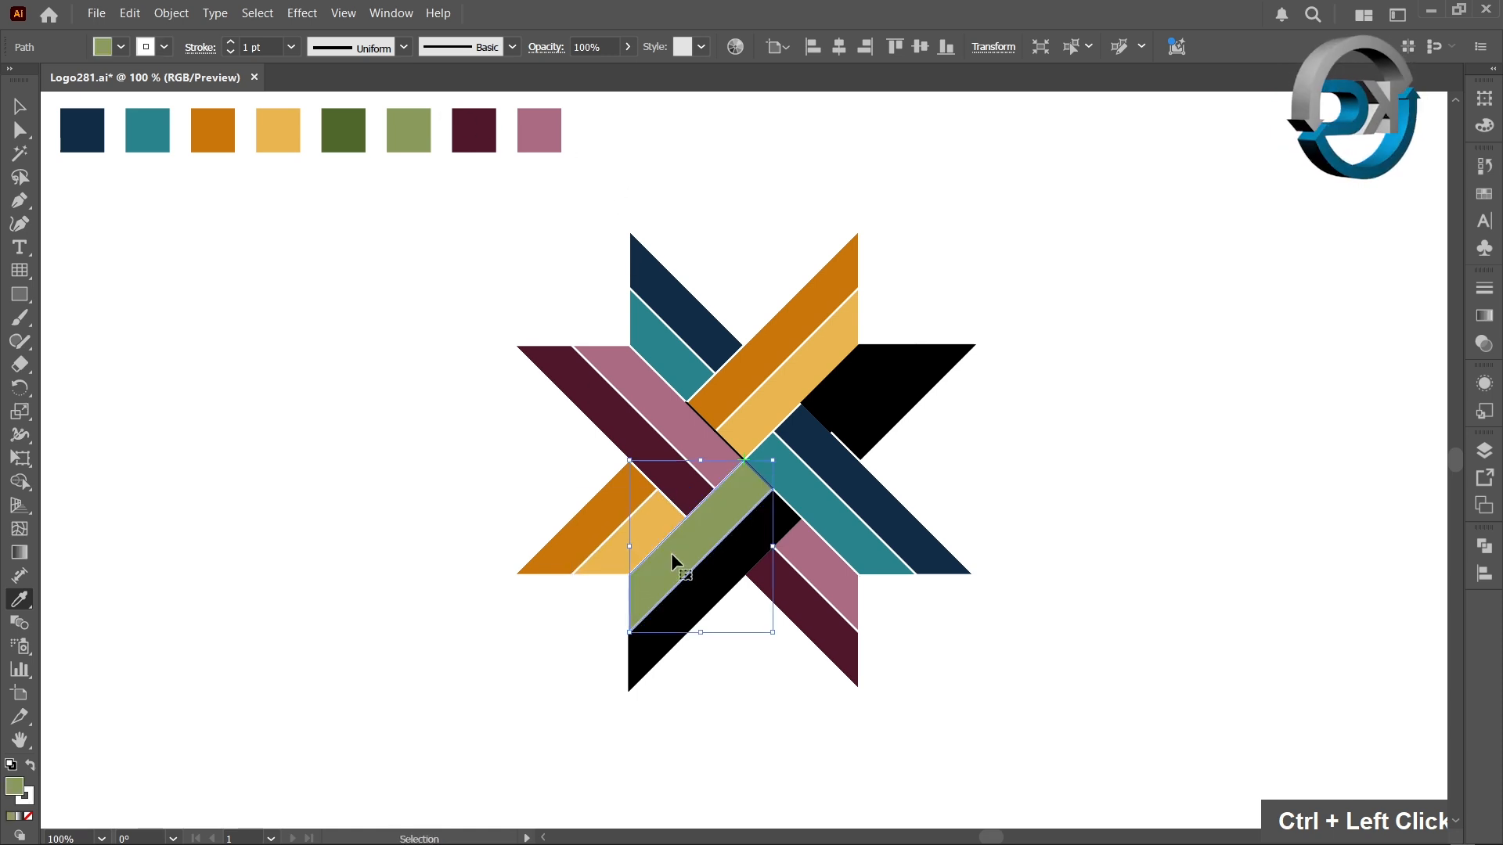
ctrl+click(684, 630)
click(365, 149)
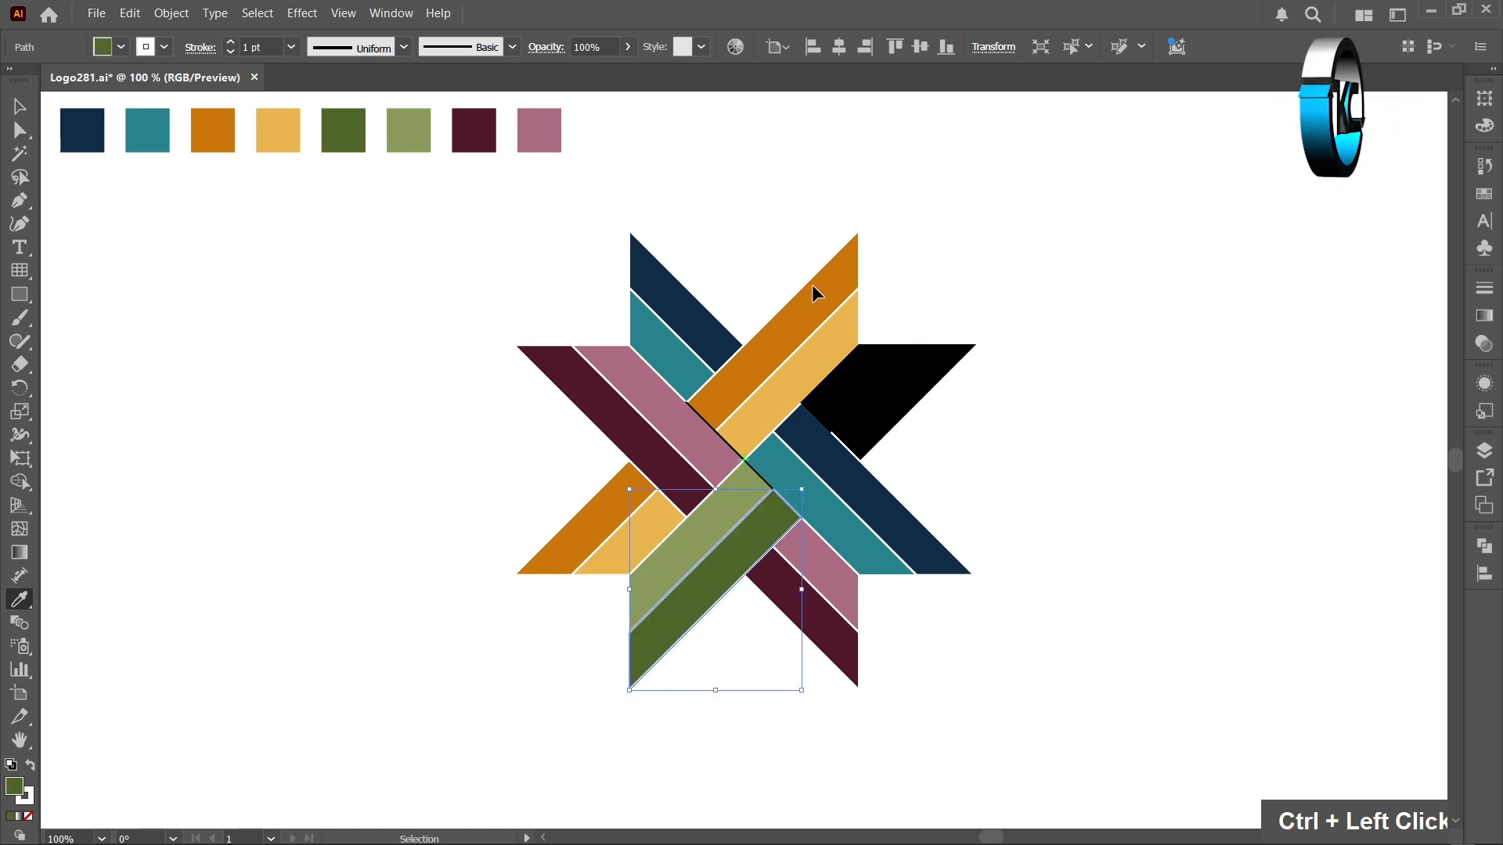
ctrl+click(872, 354)
click(762, 483)
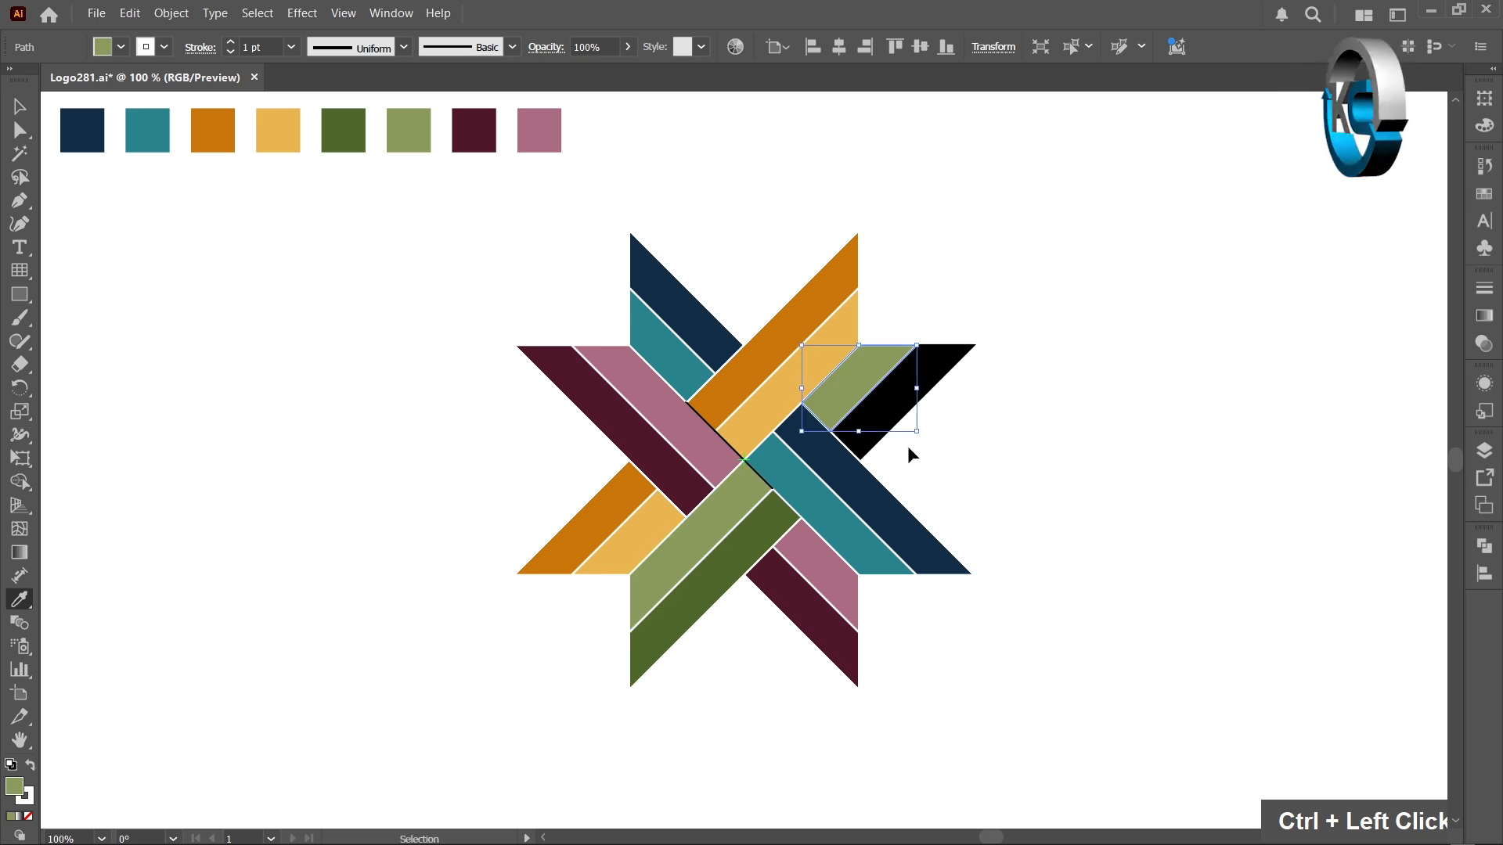
ctrl+click(875, 437)
click(771, 520)
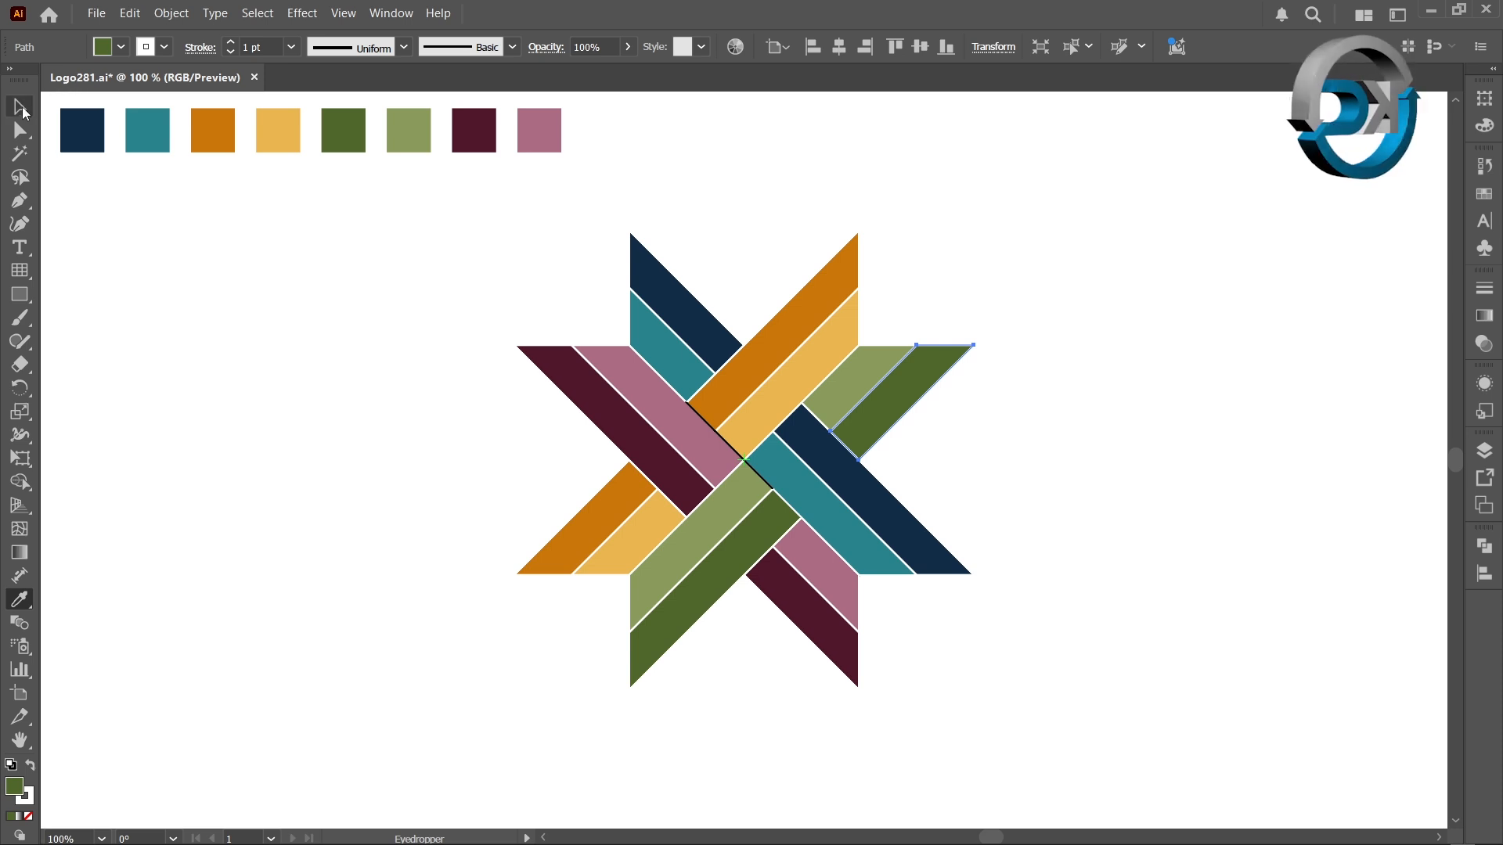
click(17, 109)
click(420, 446)
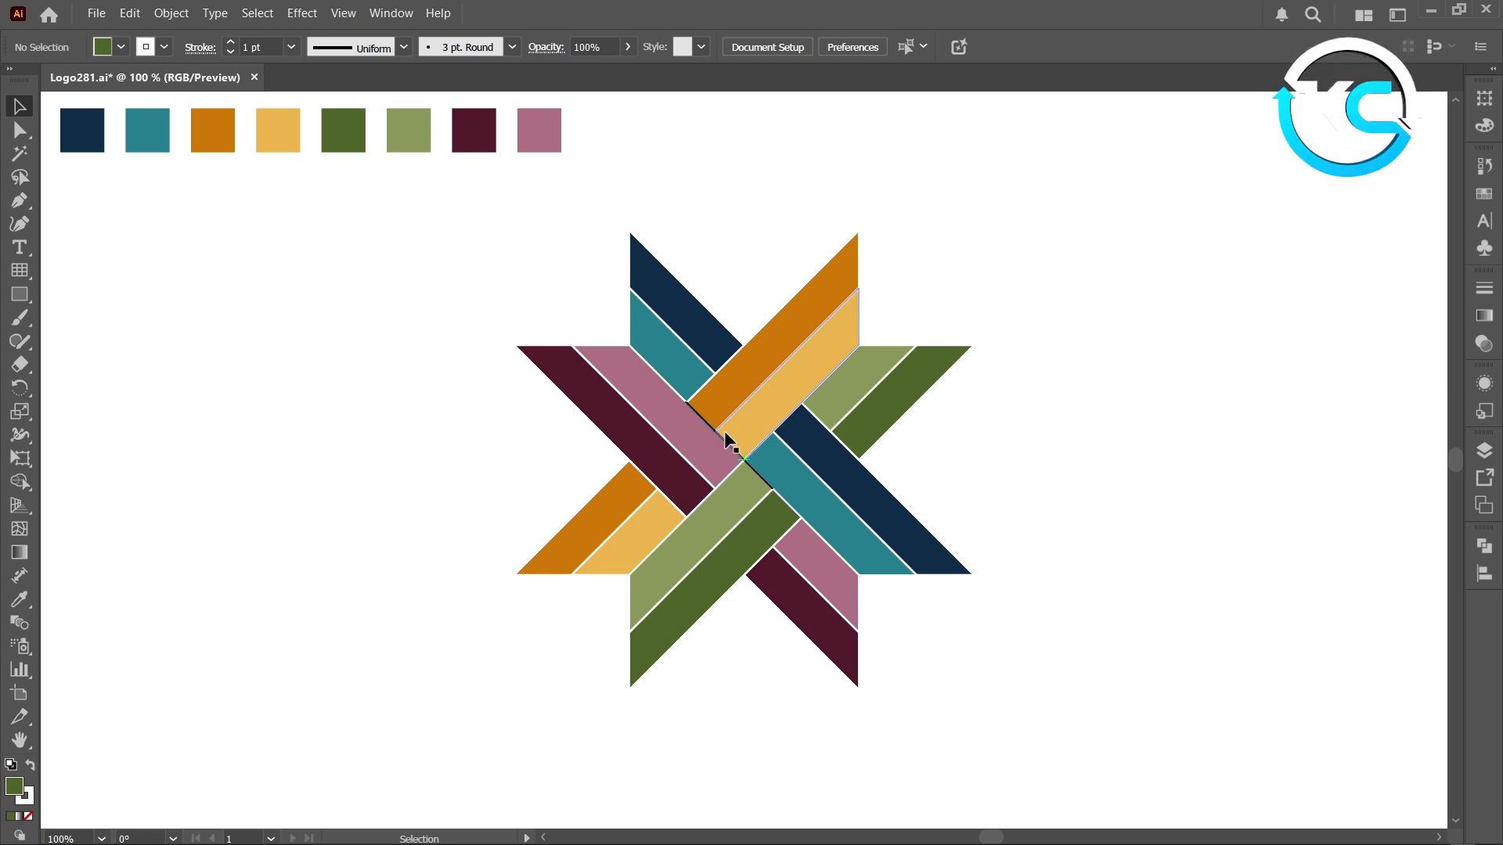
Delete the stray black slivers left along the band edges near the star's centre.
drag(711, 444, 684, 472)
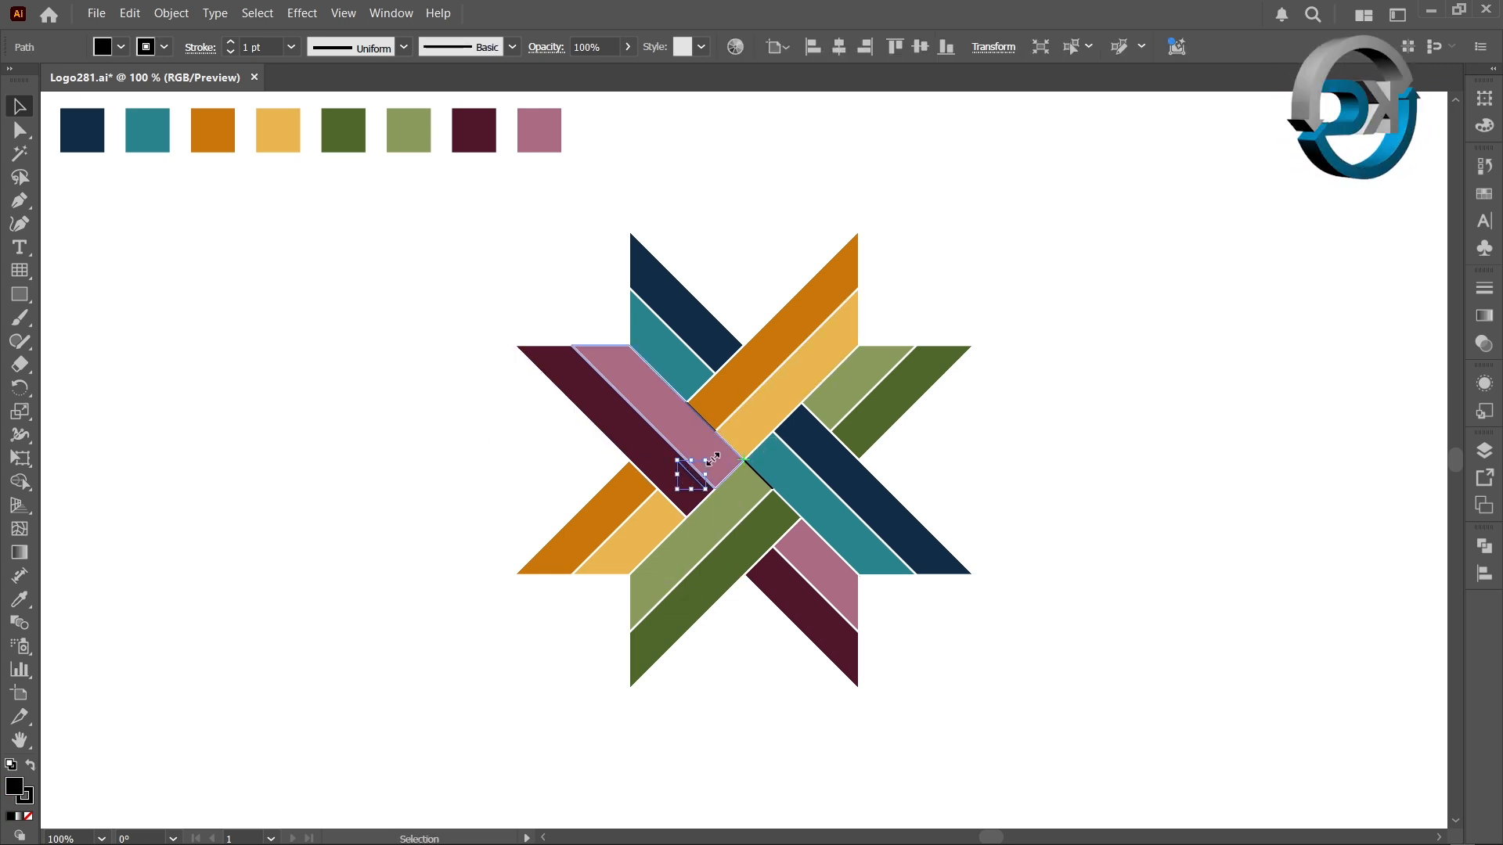
key(Delete)
click(701, 420)
key(Delete)
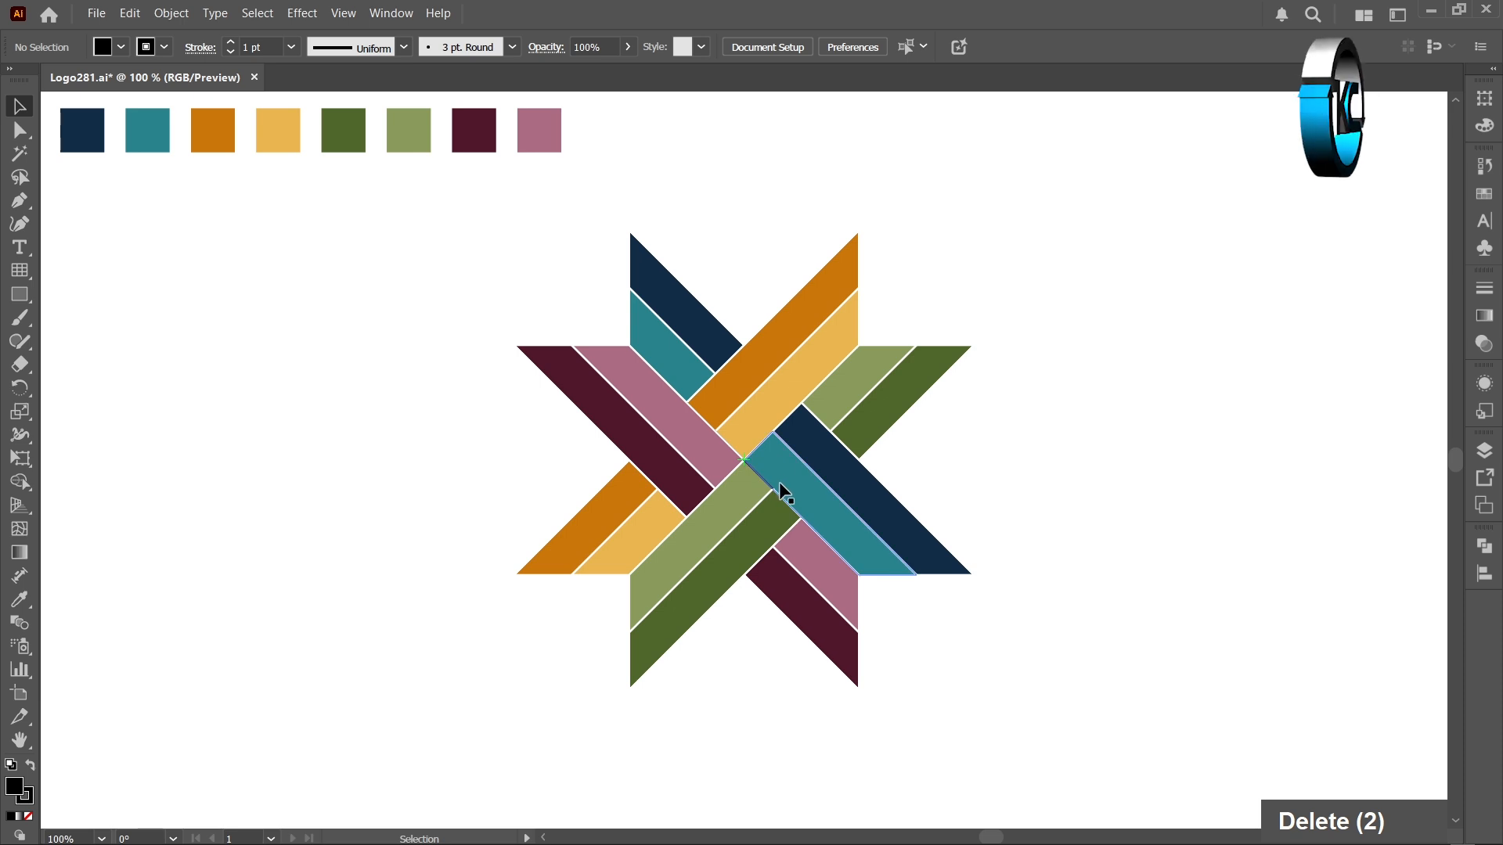
click(767, 480)
key(Delete)
Select the whole star and expand its fill and stroke.
drag(535, 266, 1028, 715)
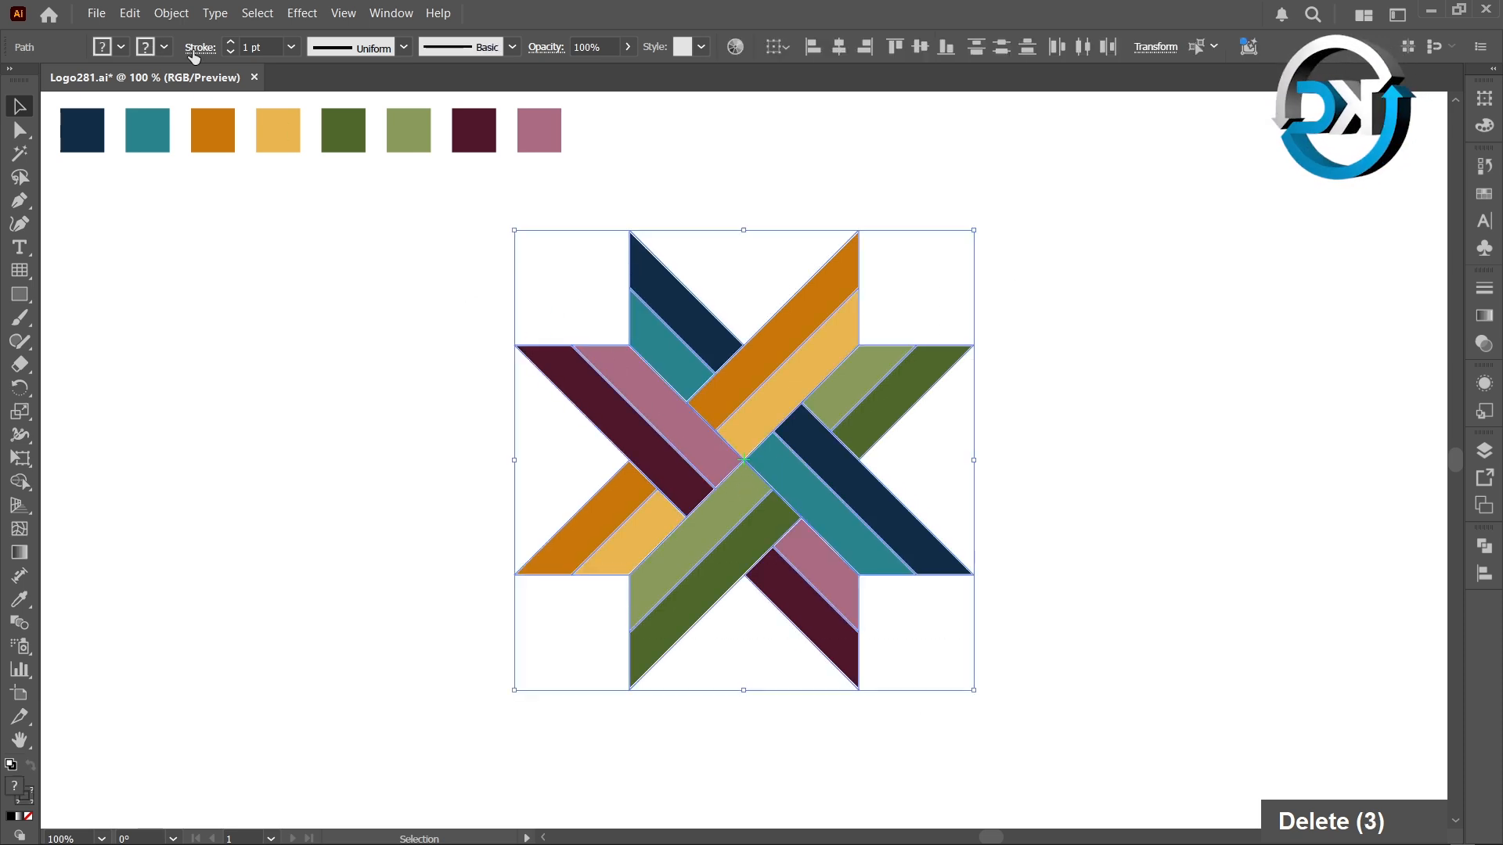
click(172, 14)
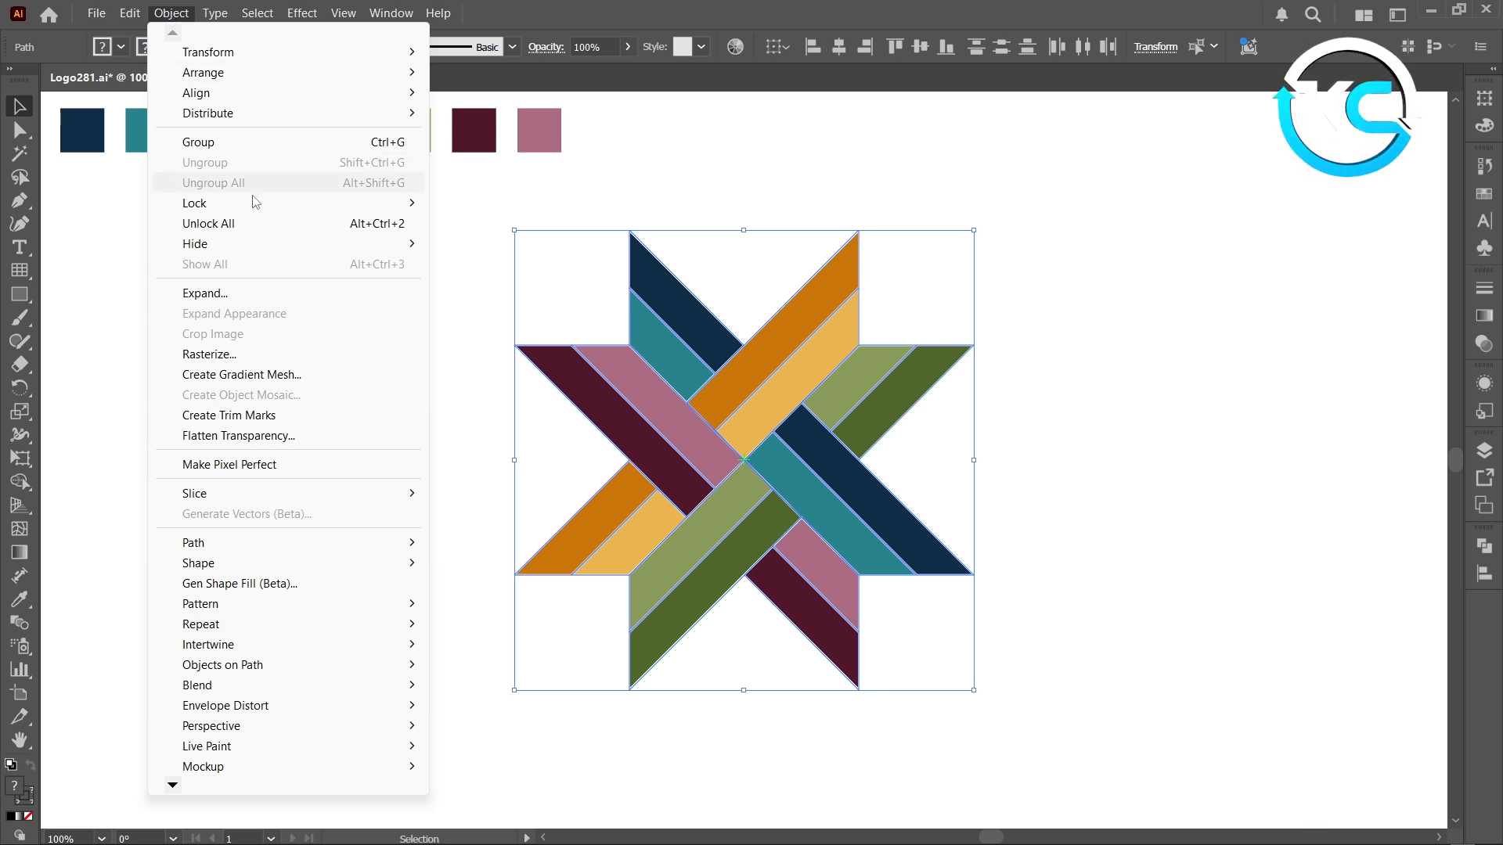
click(206, 295)
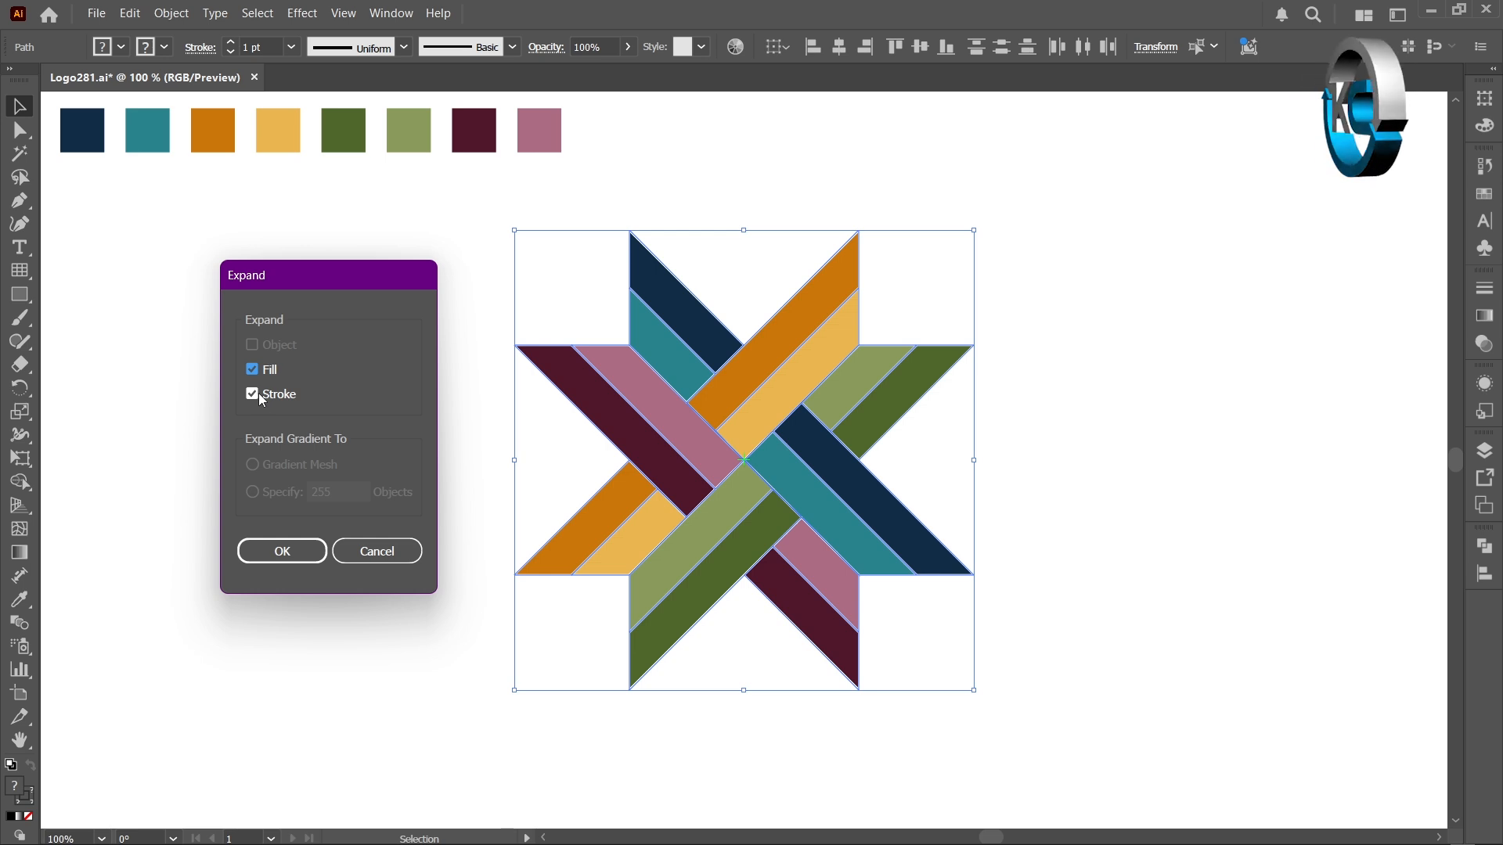
click(305, 553)
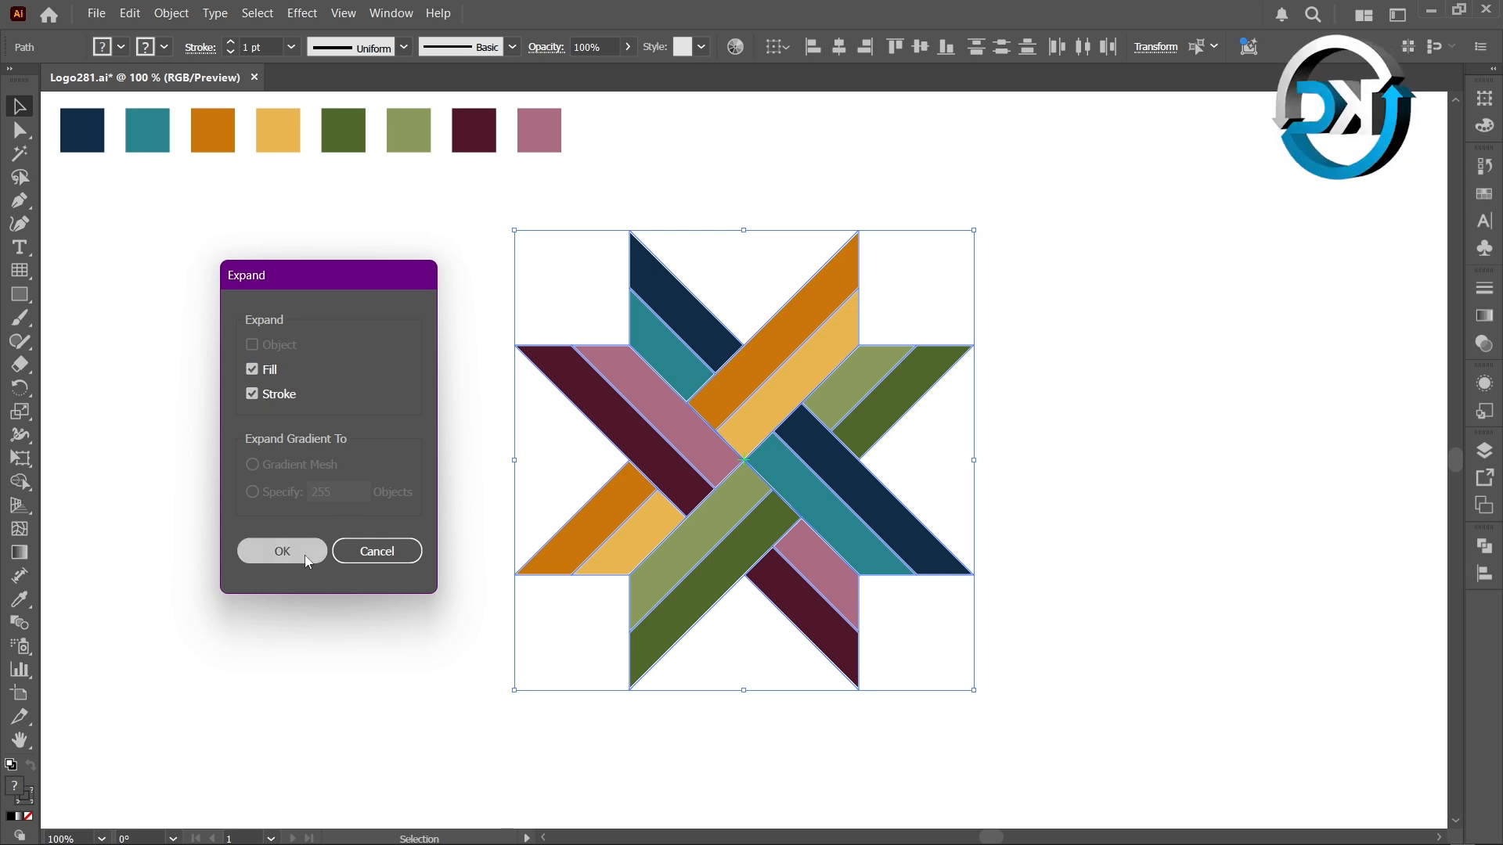
Split the expanded star with the Pathfinder Divide operation and deselect it.
click(1482, 557)
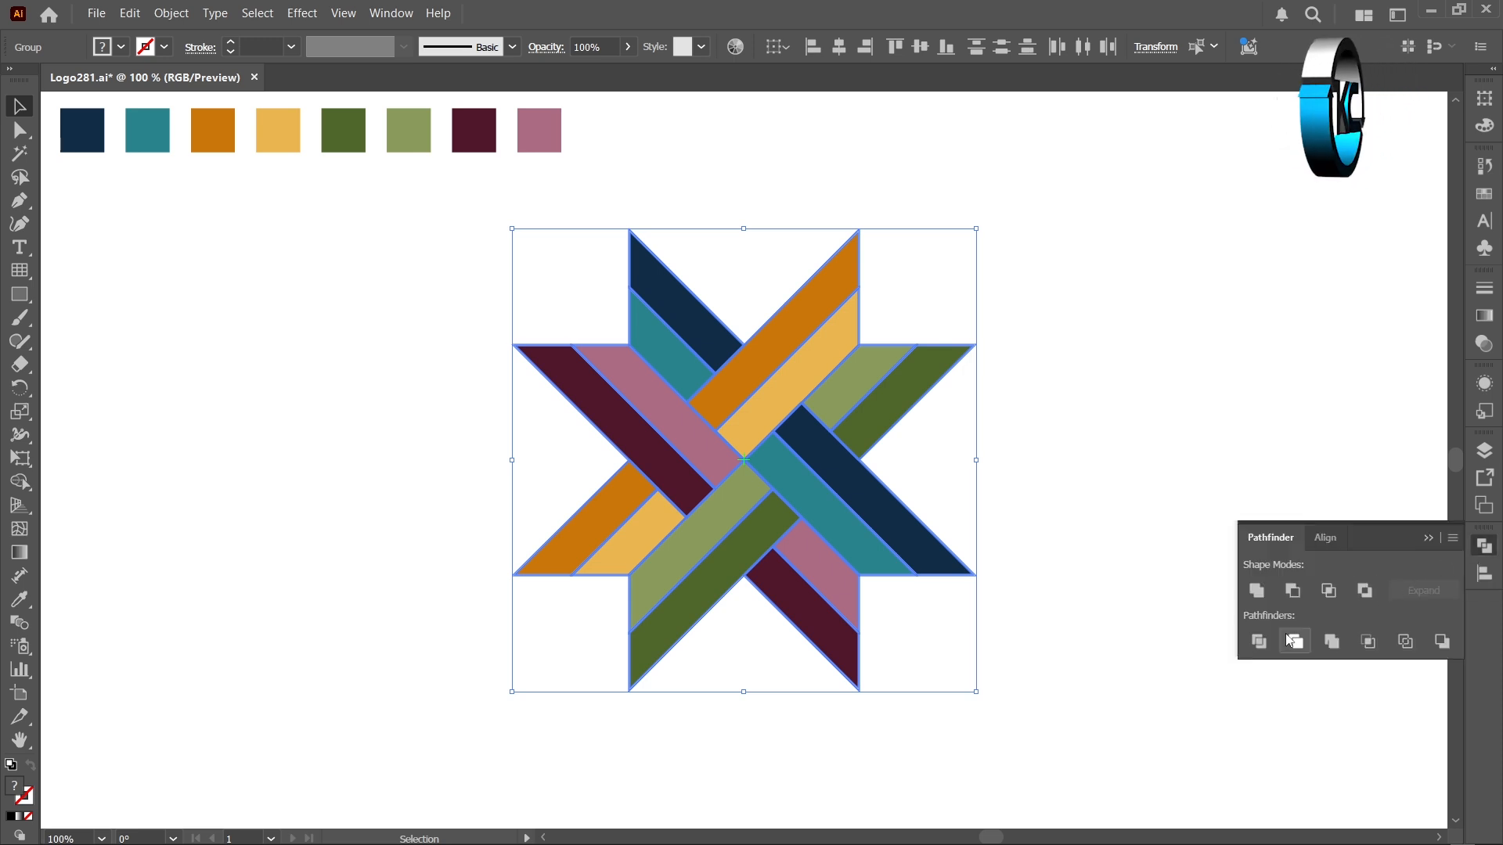
click(1257, 642)
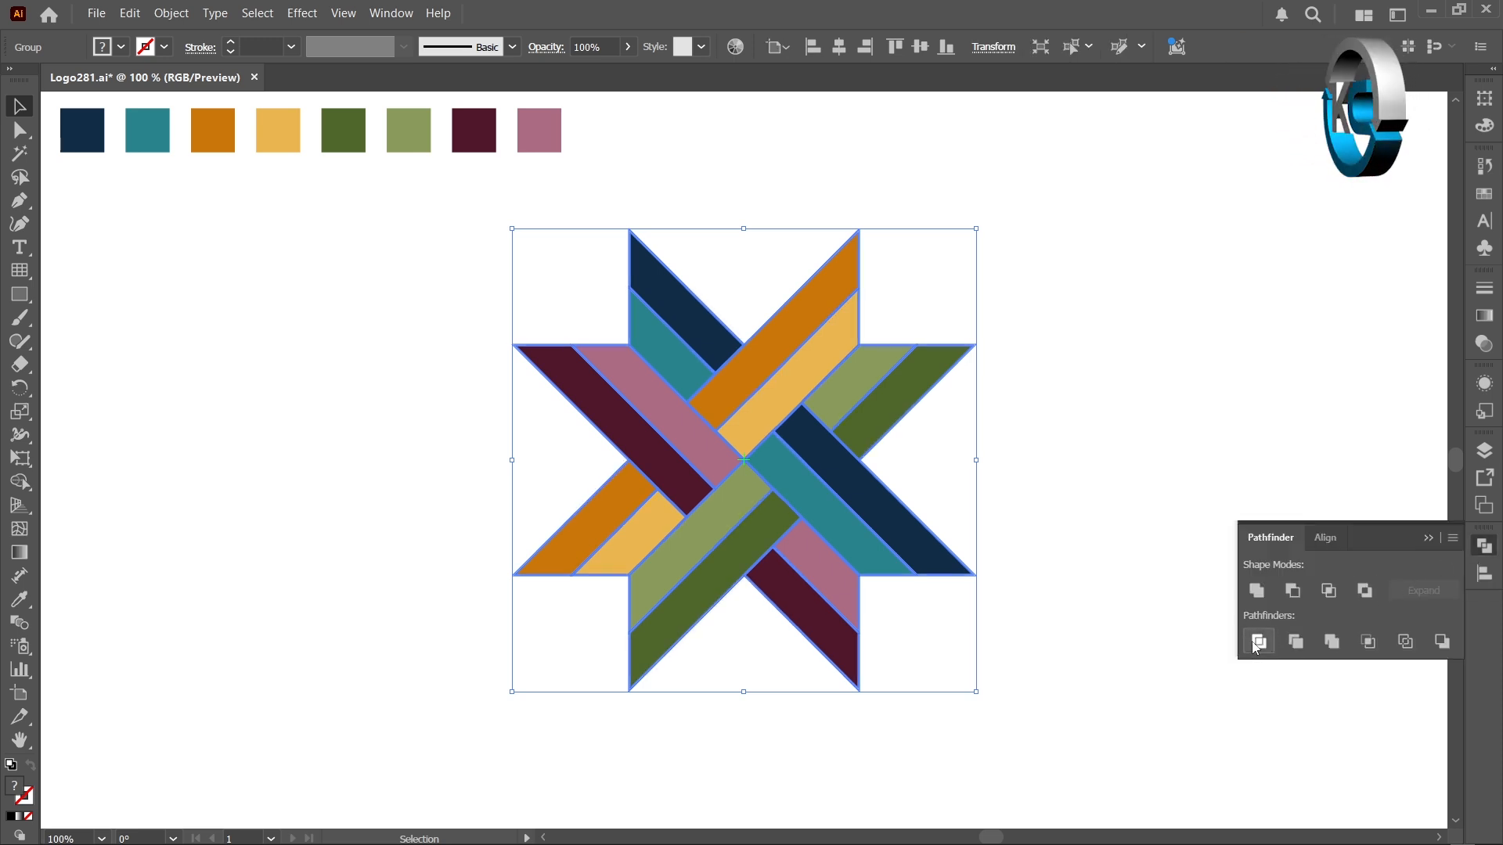
click(451, 516)
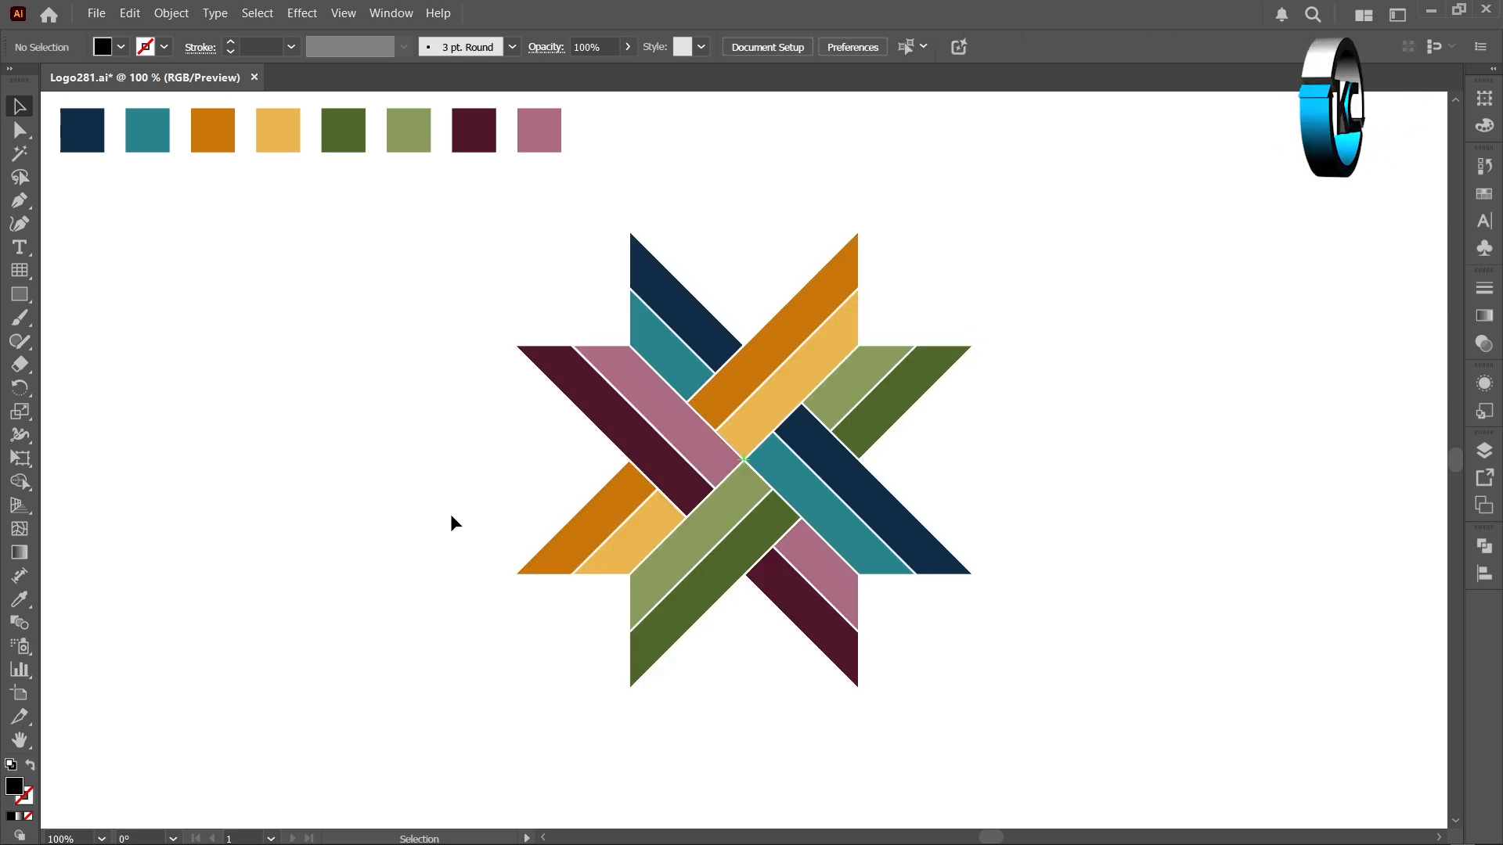
Select all the white outline pieces of the star with the Magic Wand, delete them, and return to the Selection tool.
click(19, 153)
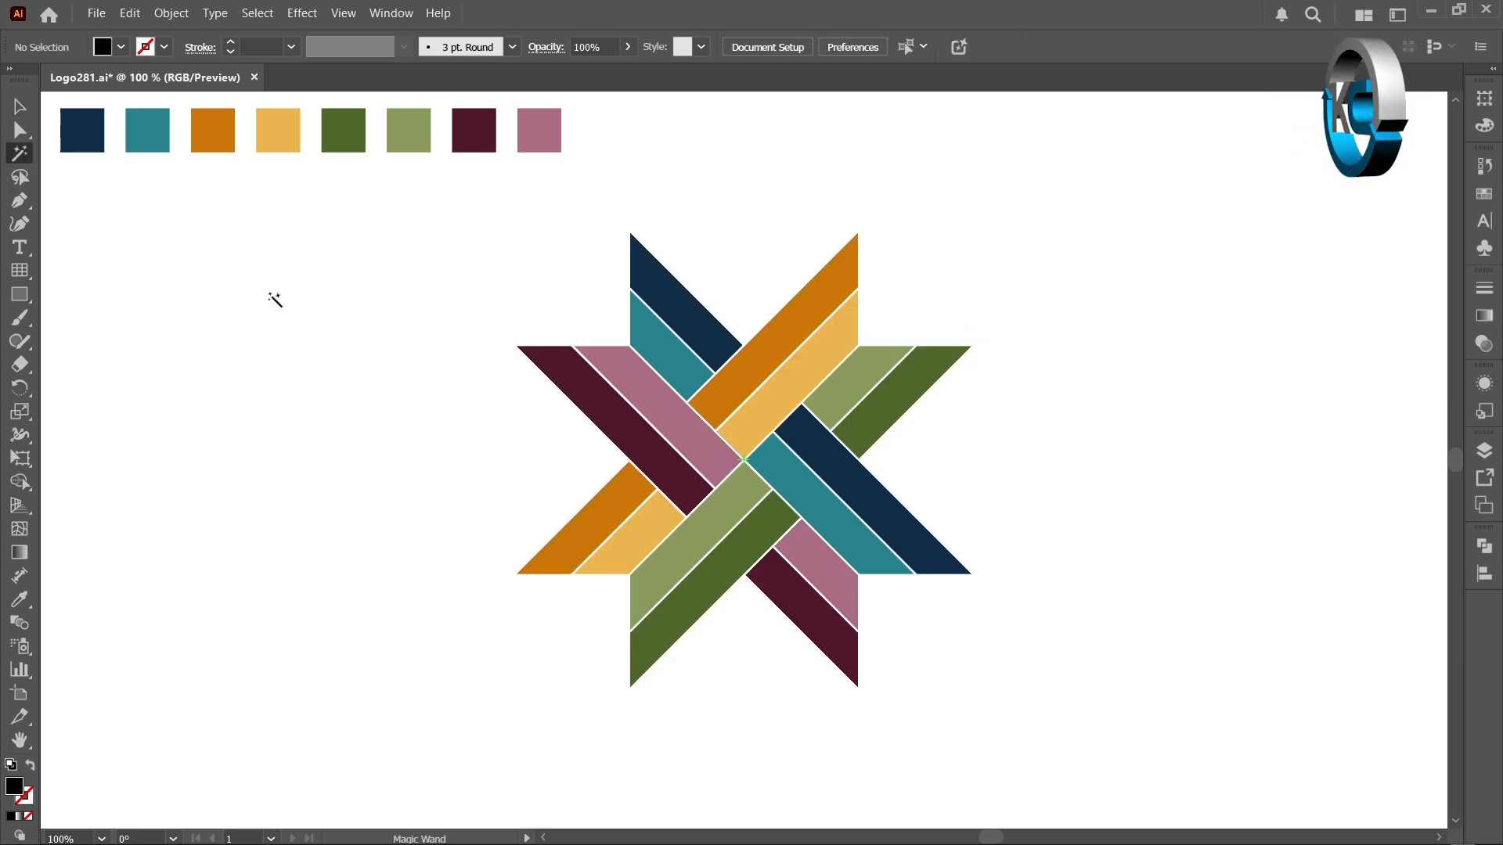
click(583, 355)
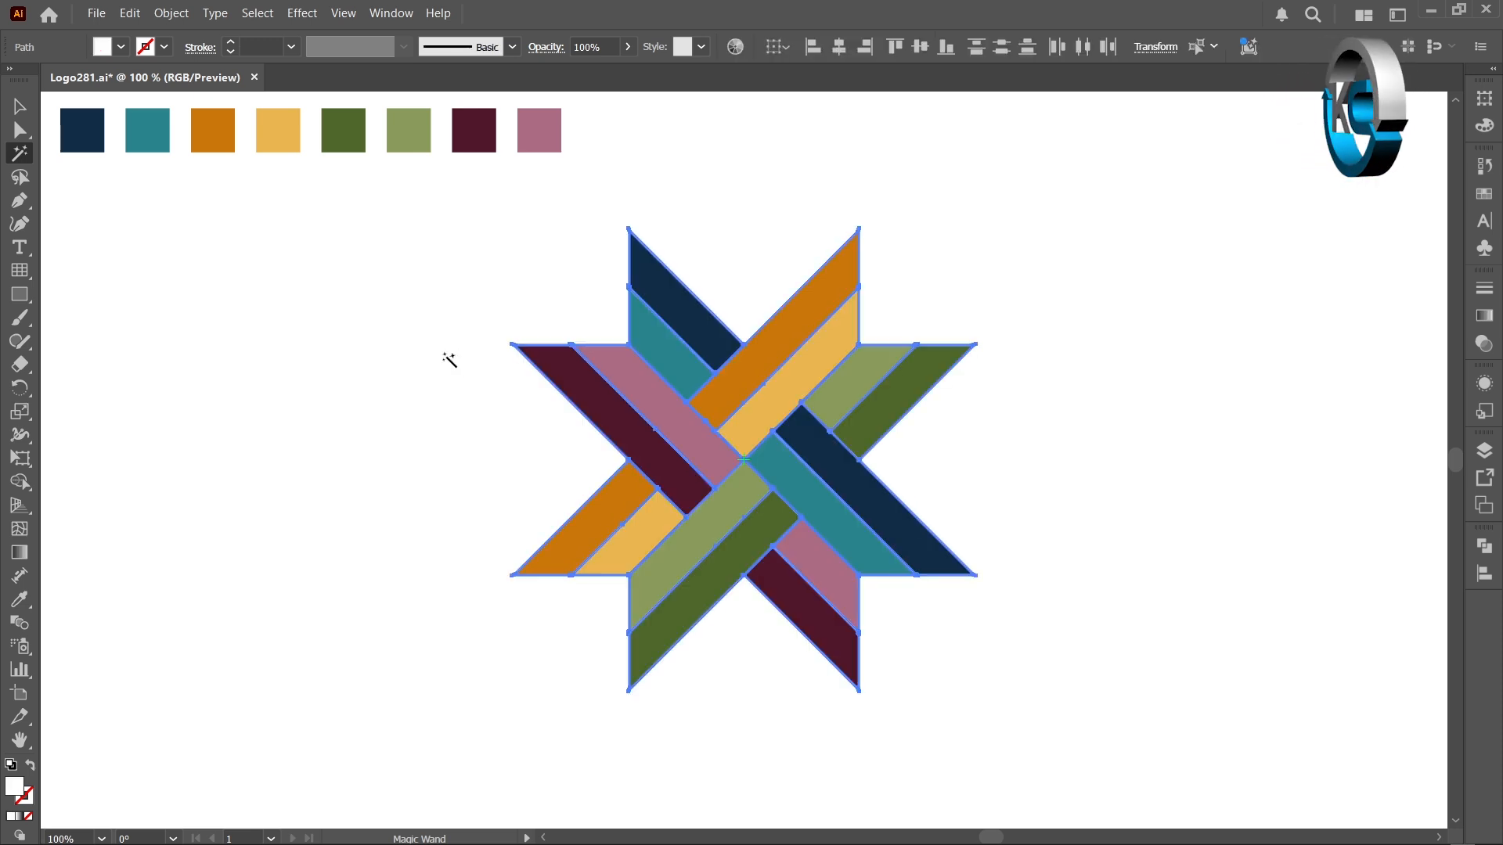
key(Delete)
key(Delete)
key(Delete)
key(Delete)
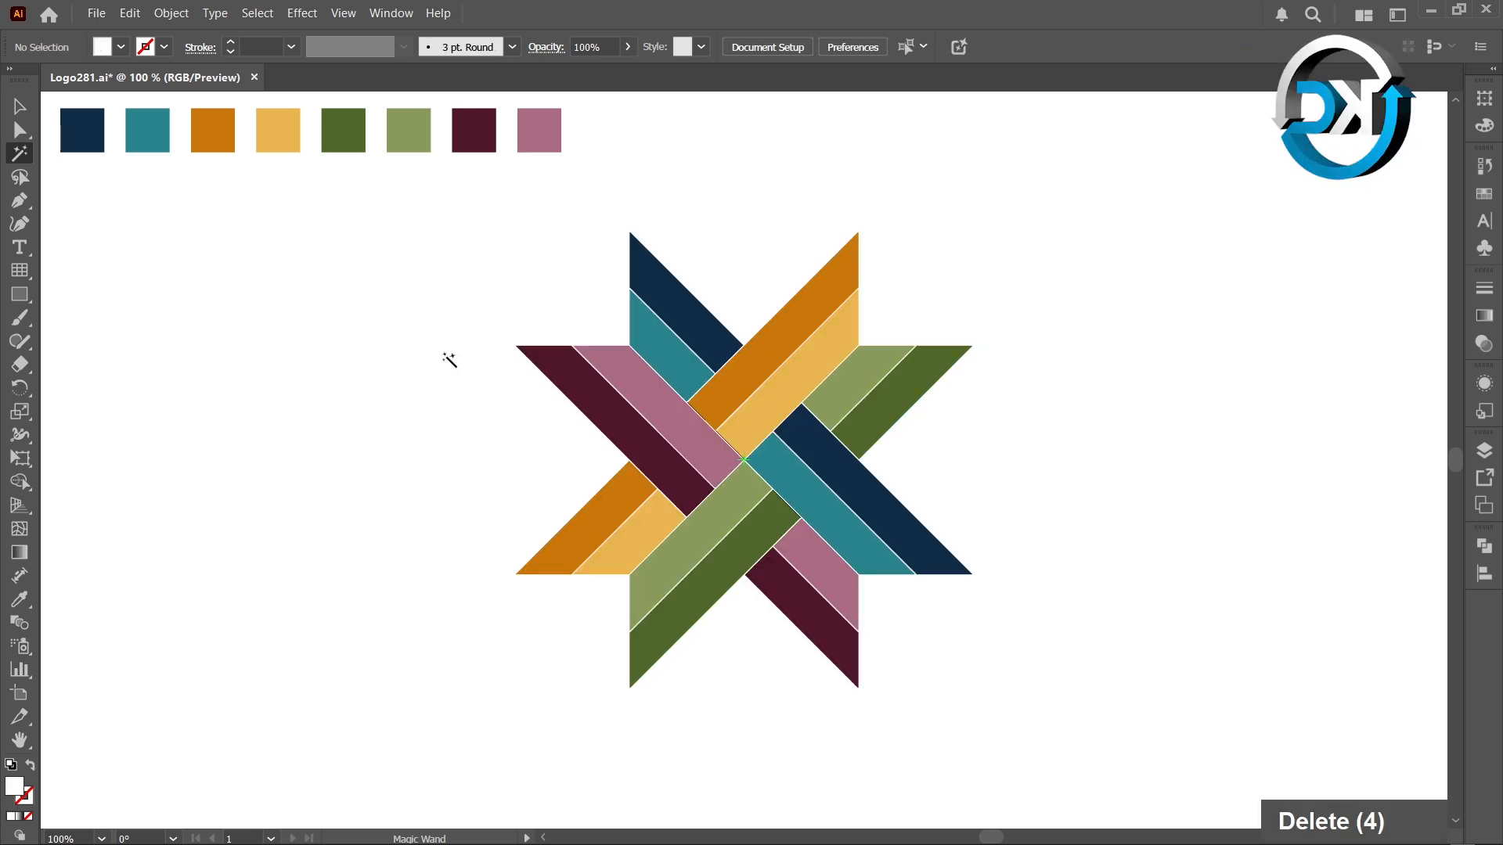
double_click(19, 107)
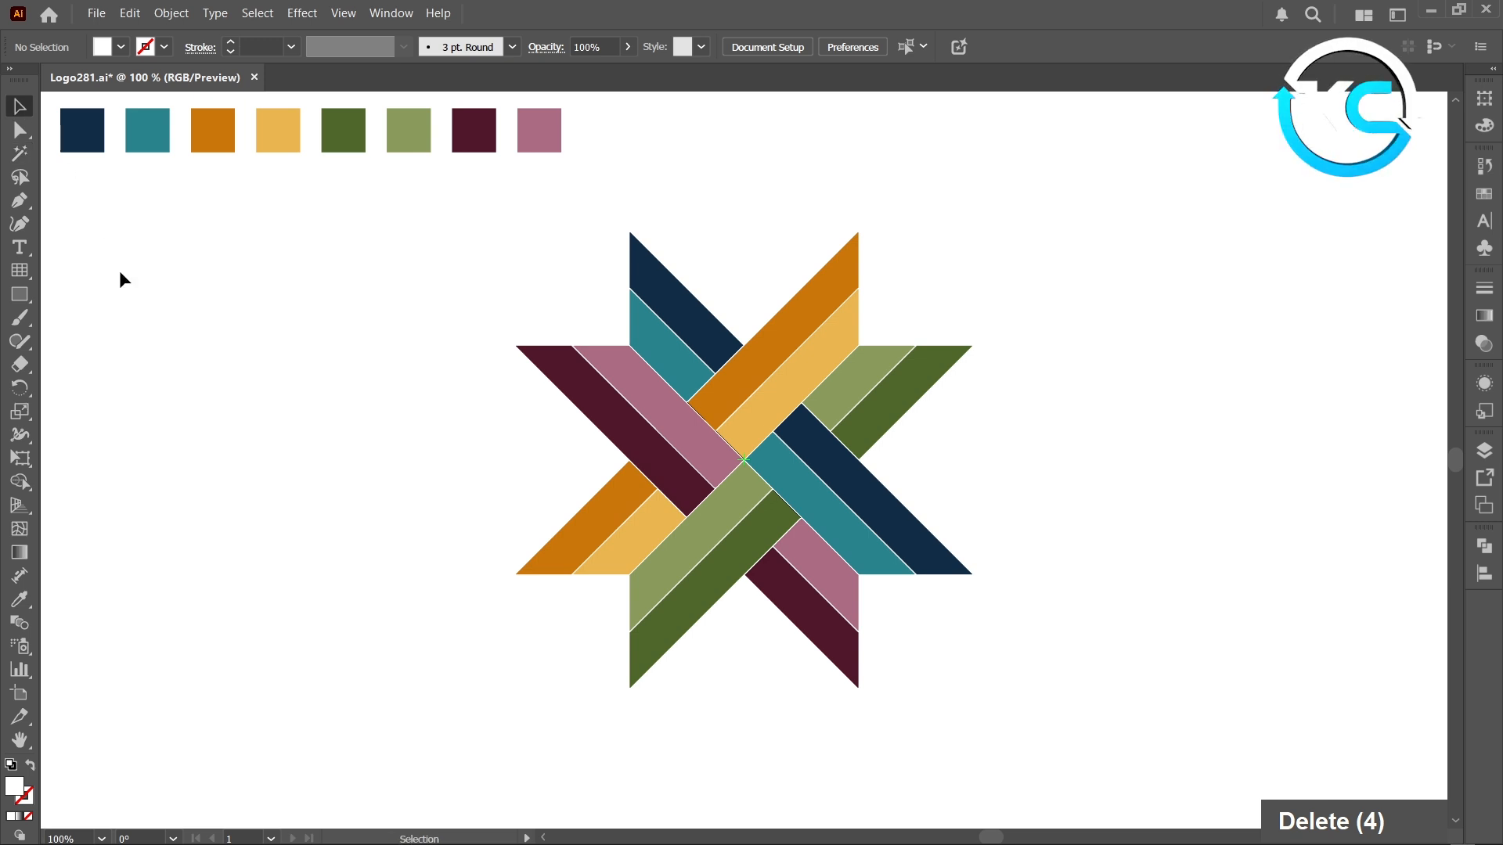